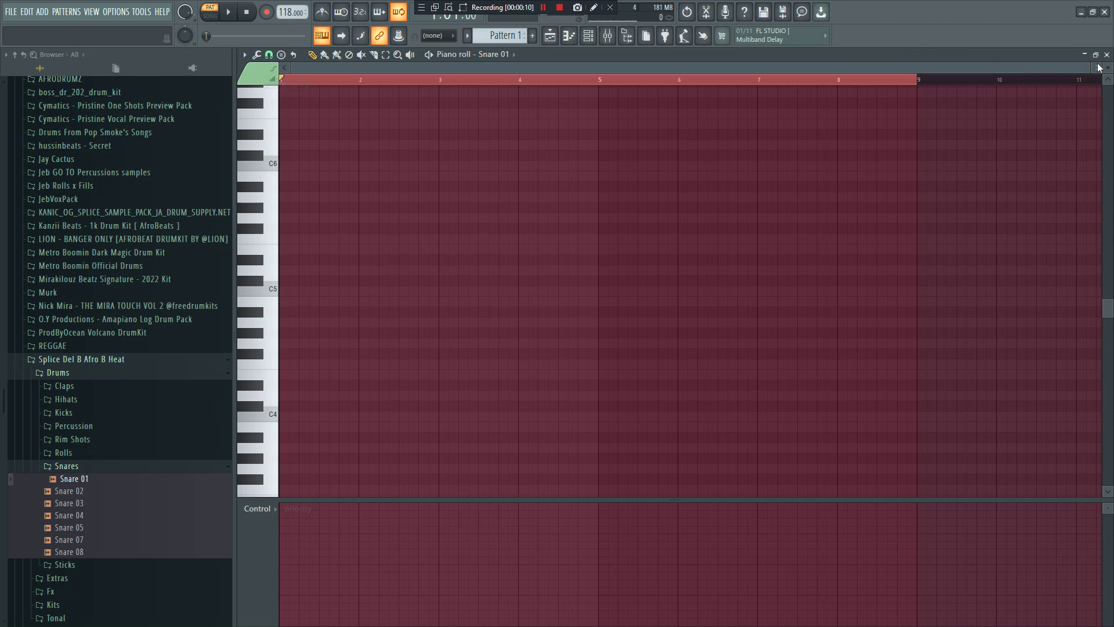
# Place a C5 note at the start of bar 1 in the Snare 01 piano roll and shorten it to 0:02:00.
pyautogui.moveTo(860, 72); pyautogui.dragTo(409, 77)
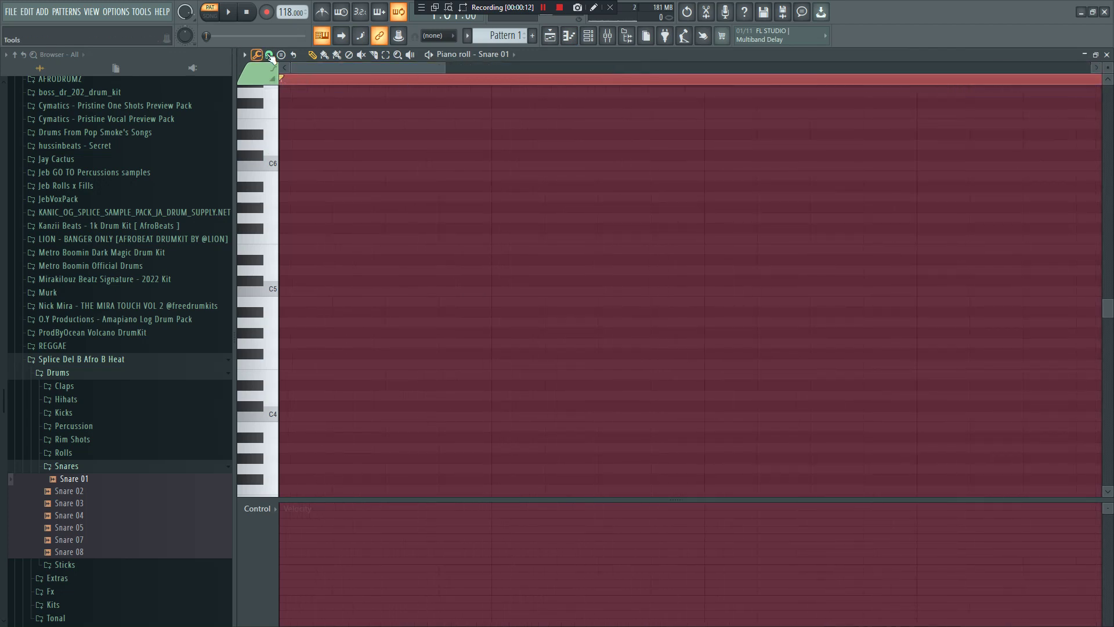
pyautogui.click(269, 55)
pyautogui.click(290, 201)
pyautogui.scroll(-1, 380, 414)
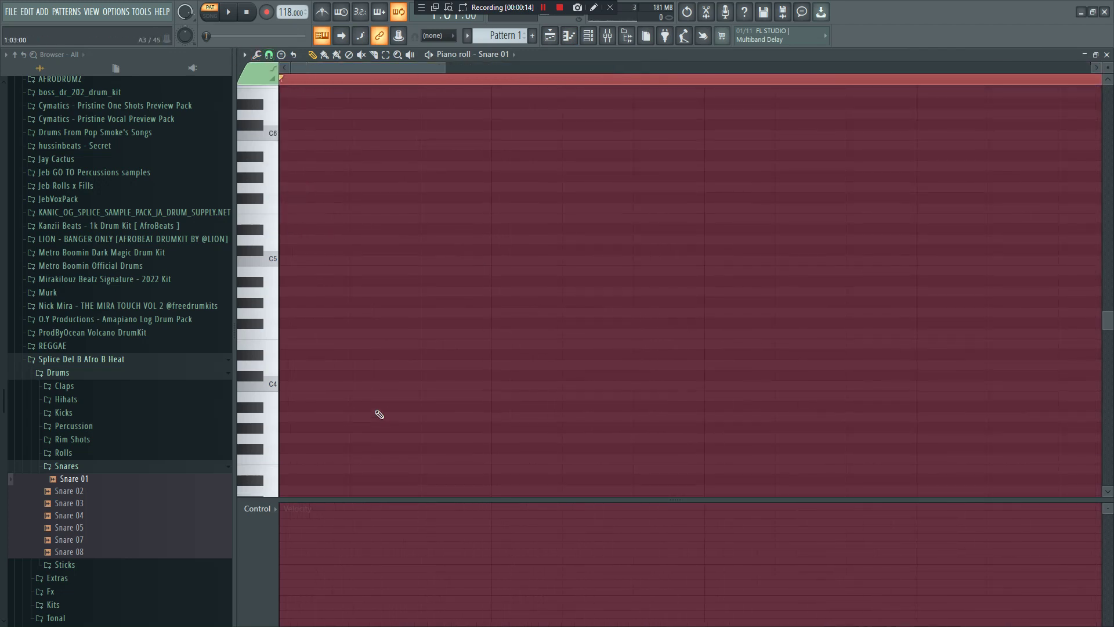
pyautogui.click(291, 262)
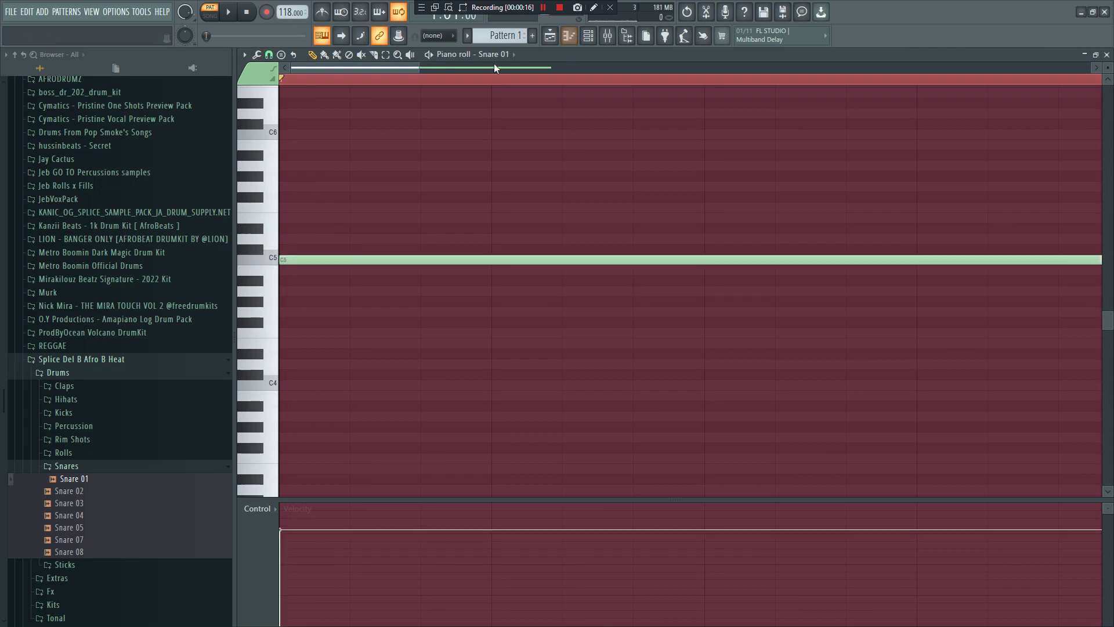
pyautogui.moveTo(542, 94); pyautogui.dragTo(609, 101)
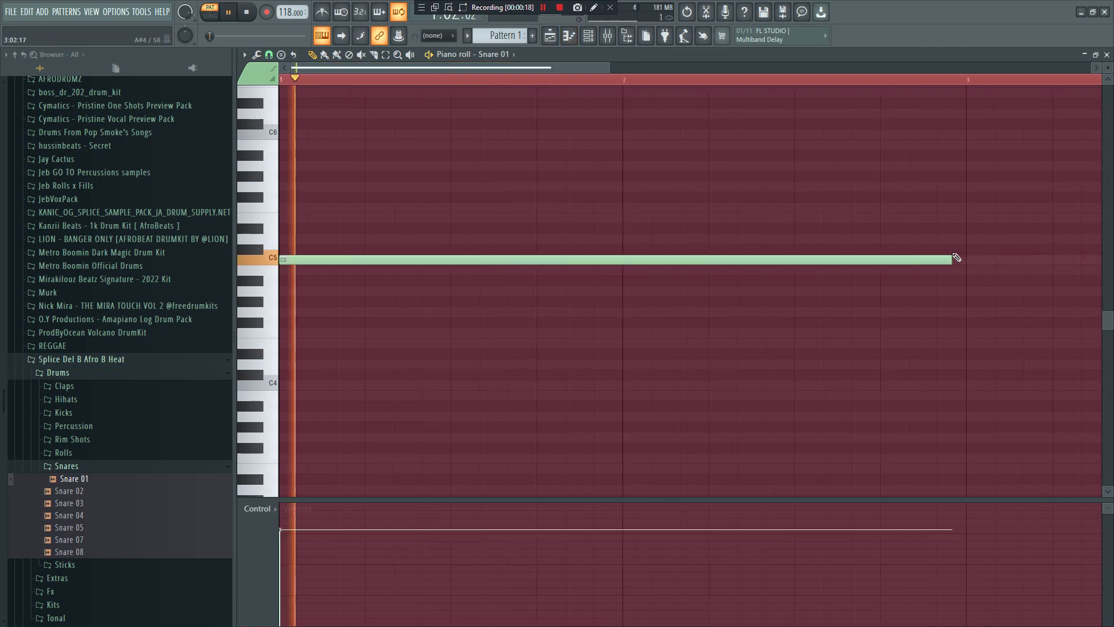
pyautogui.moveTo(948, 262); pyautogui.dragTo(272, 259)
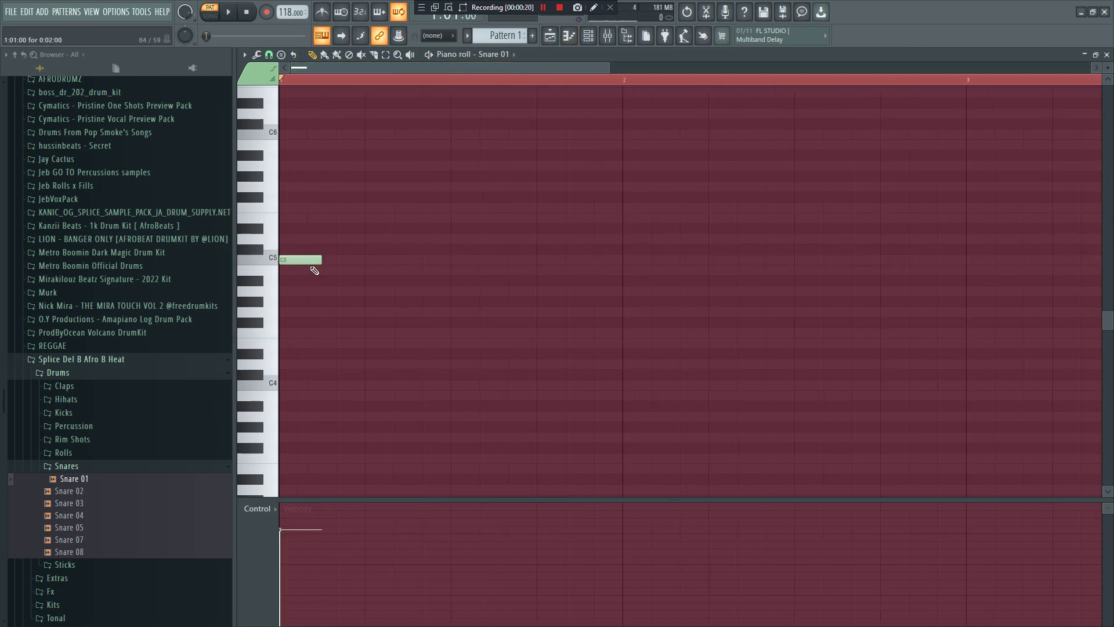
# Add four more C5 snare notes across bar 1, two 0:02:00 long followed by two 0:00:16 long.
pyautogui.press('space')
pyautogui.press('space')
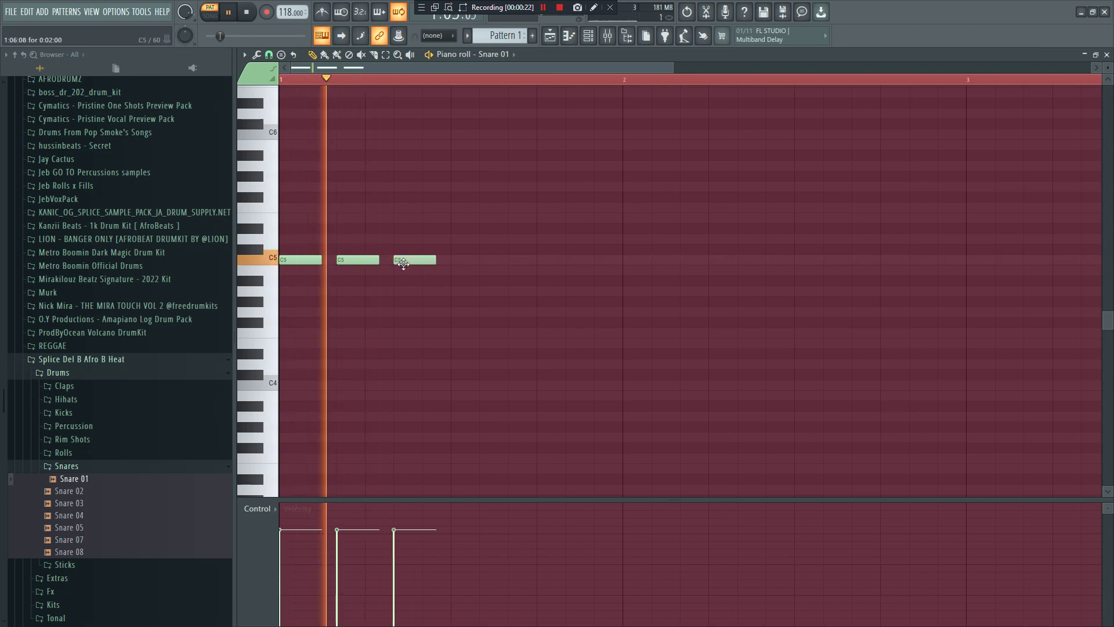
pyautogui.click(502, 260)
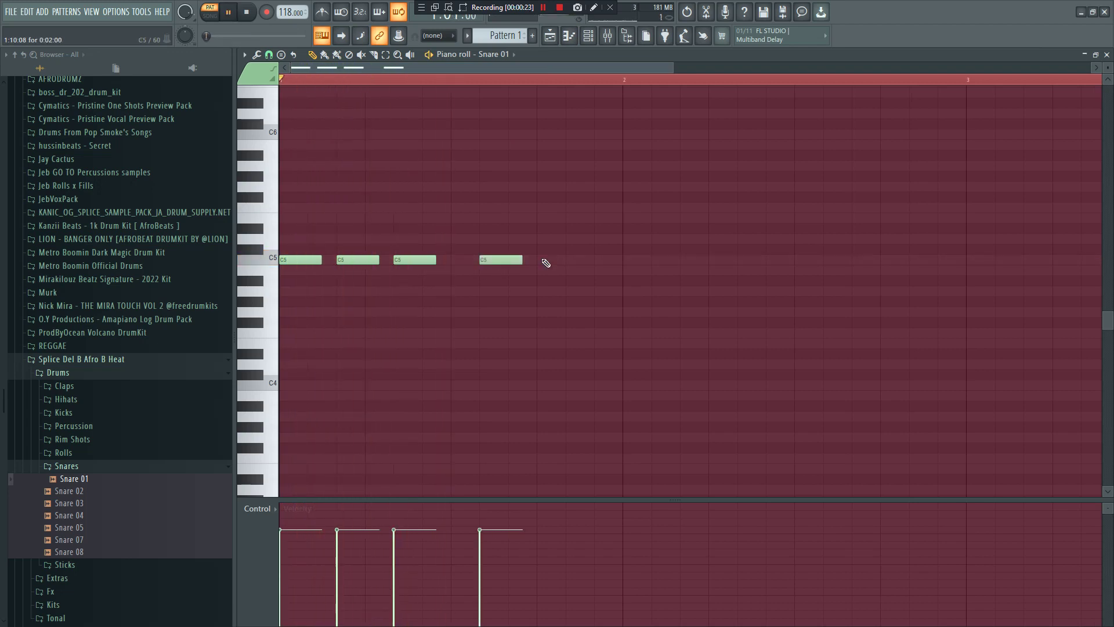
pyautogui.click(511, 260)
pyautogui.click(600, 259)
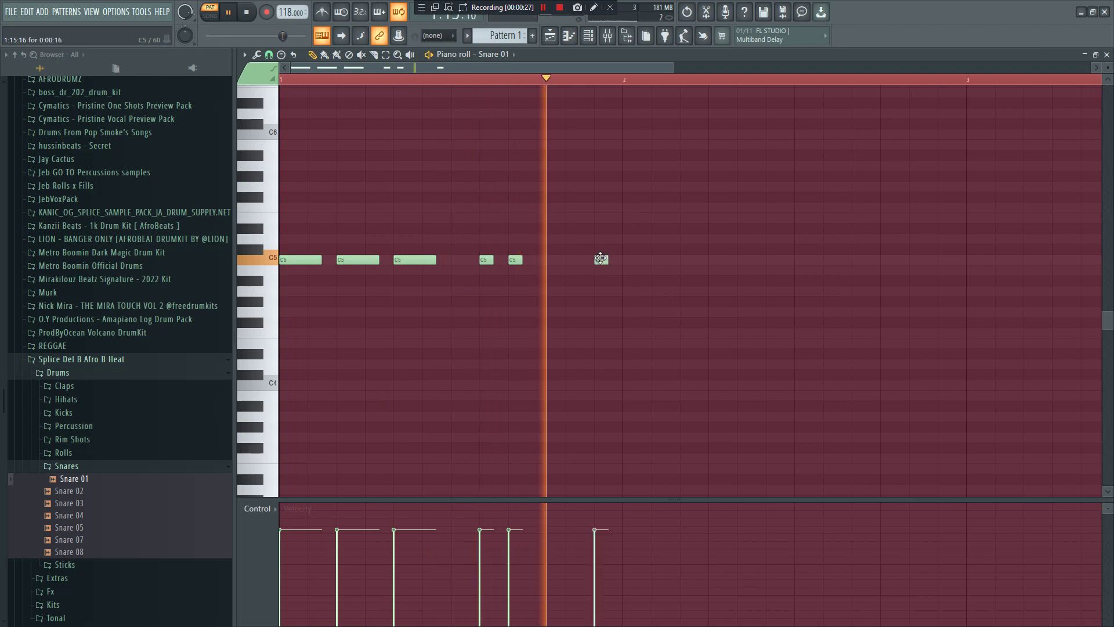
# Select all the snare notes in bar 1 and duplicate them into bar 2.
pyautogui.keyDown('ctrl'); pyautogui.moveTo(642, 286); pyautogui.dragTo(278, 227); pyautogui.keyUp('ctrl')
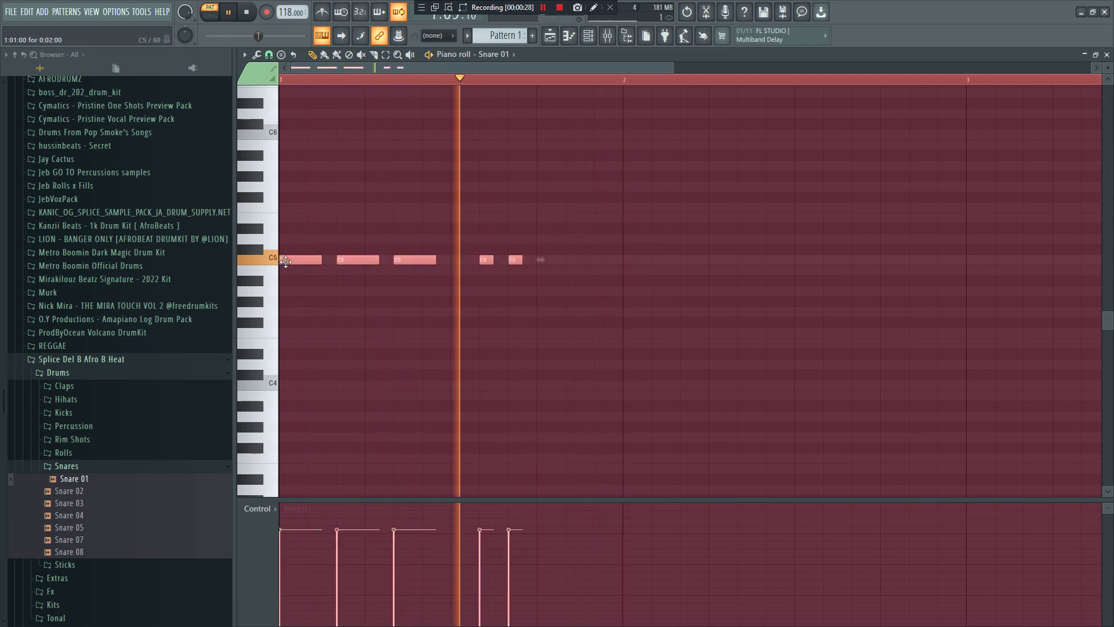
pyautogui.hotkey('ctrl', 'b')
pyautogui.press('space')
pyautogui.press('space')
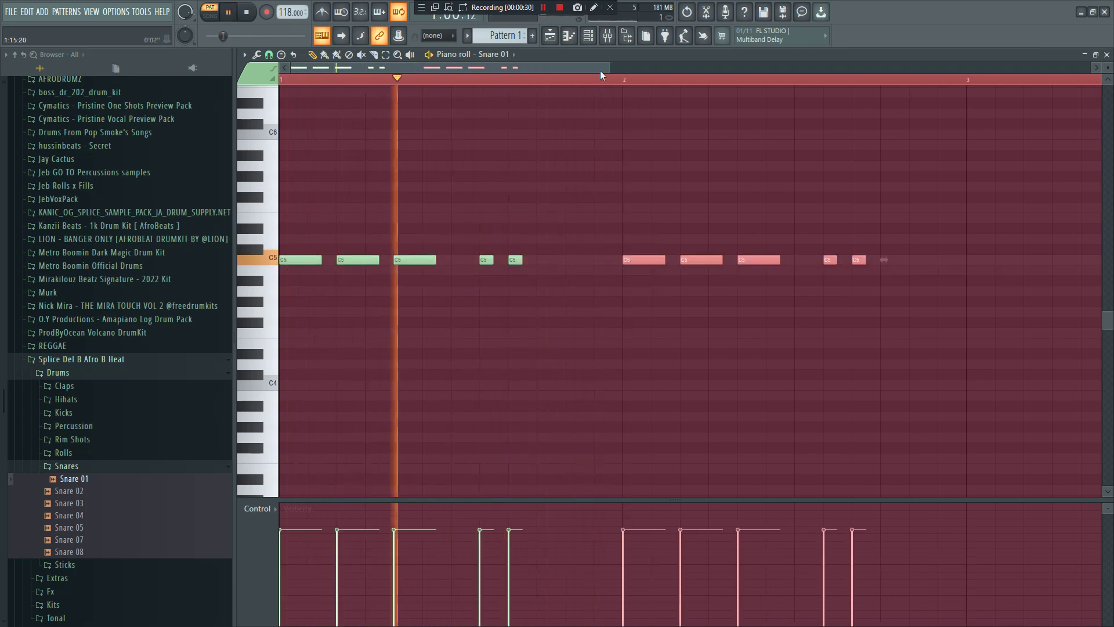
# Duplicate the two-bar snare pattern into bars 3 and 4.
pyautogui.scroll(-3, 803, 364)
pyautogui.keyDown('ctrl'); pyautogui.moveTo(648, 366); pyautogui.dragTo(279, 242); pyautogui.keyUp('ctrl')
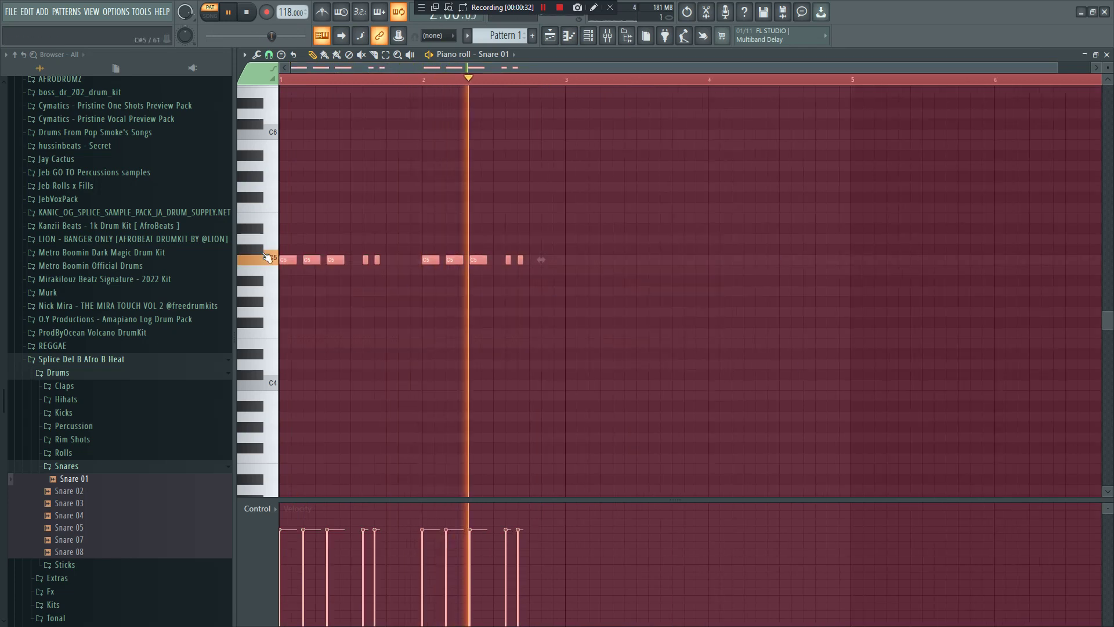
pyautogui.hotkey('ctrl', 'b')
pyautogui.moveTo(621, 260); pyautogui.dragTo(568, 259)
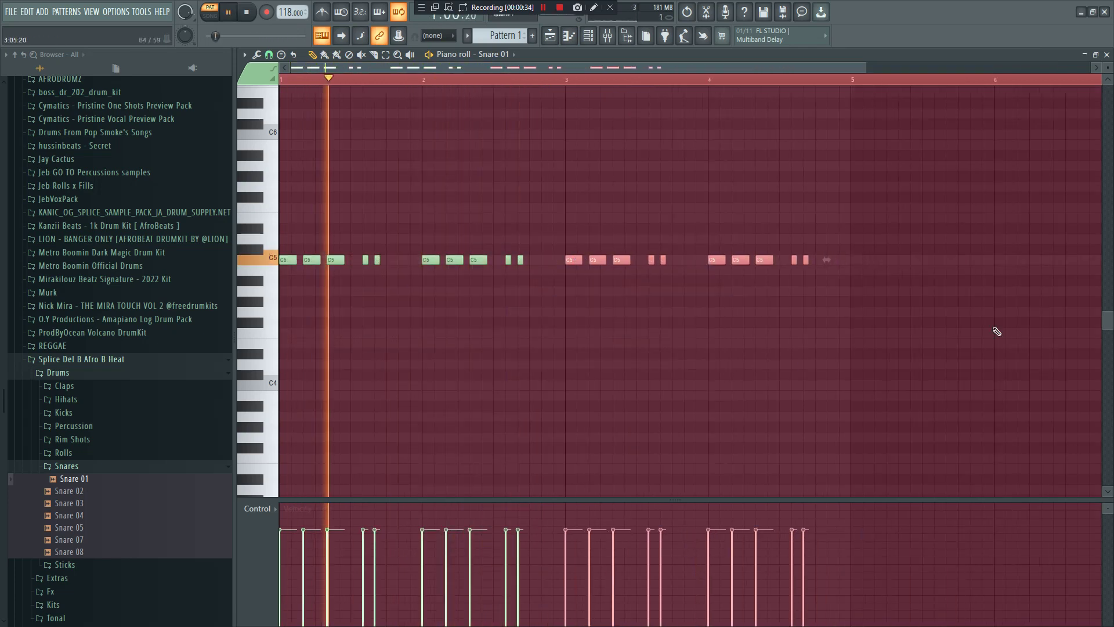
# Duplicate the four-bar snare pattern so that it also fills bars 5 to 8.
pyautogui.keyDown('ctrl'); pyautogui.moveTo(992, 326); pyautogui.dragTo(292, 236); pyautogui.keyUp('ctrl')
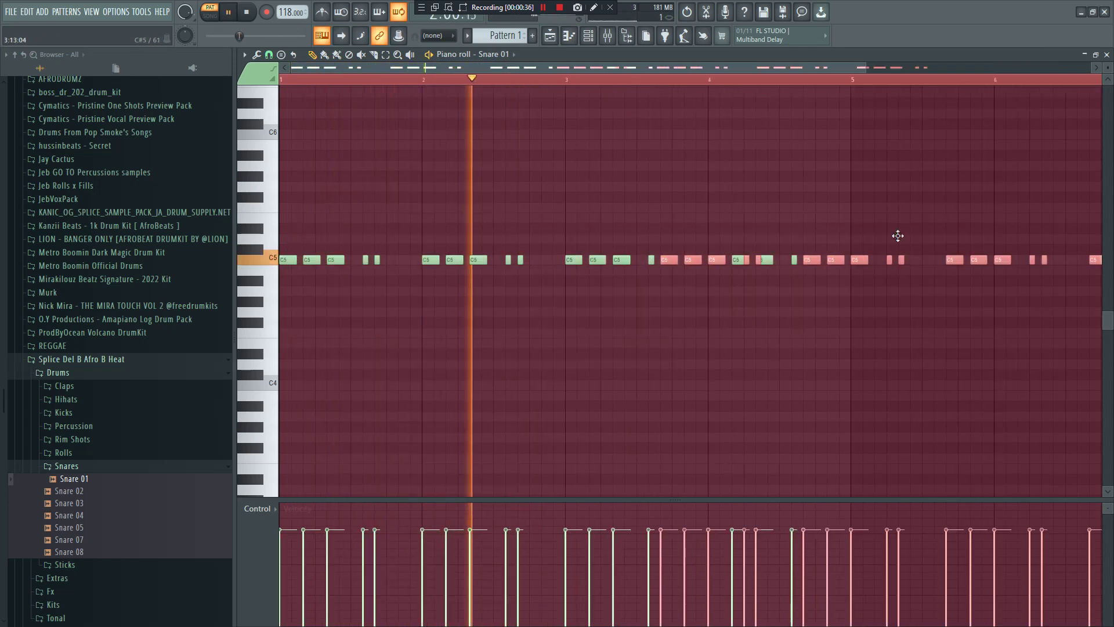
pyautogui.press('space')
pyautogui.hotkey('ctrl', 'b')
pyautogui.press('space')
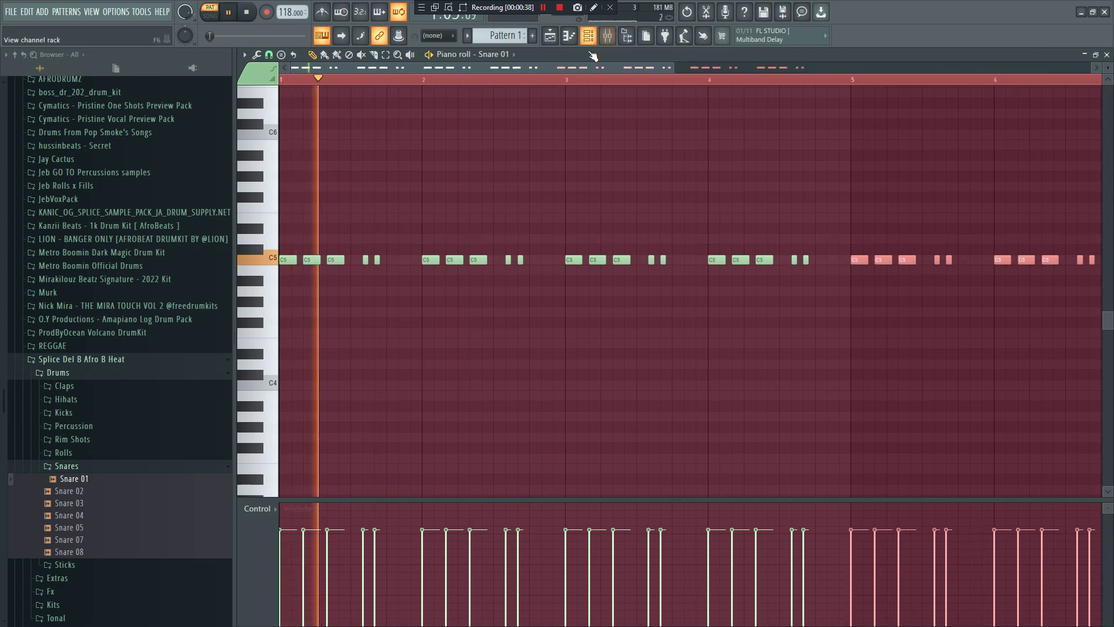
# Open the channel rack and fill the Kick 07 channel on each 4 steps.
pyautogui.click(607, 35)
pyautogui.rightClick(436, 225)
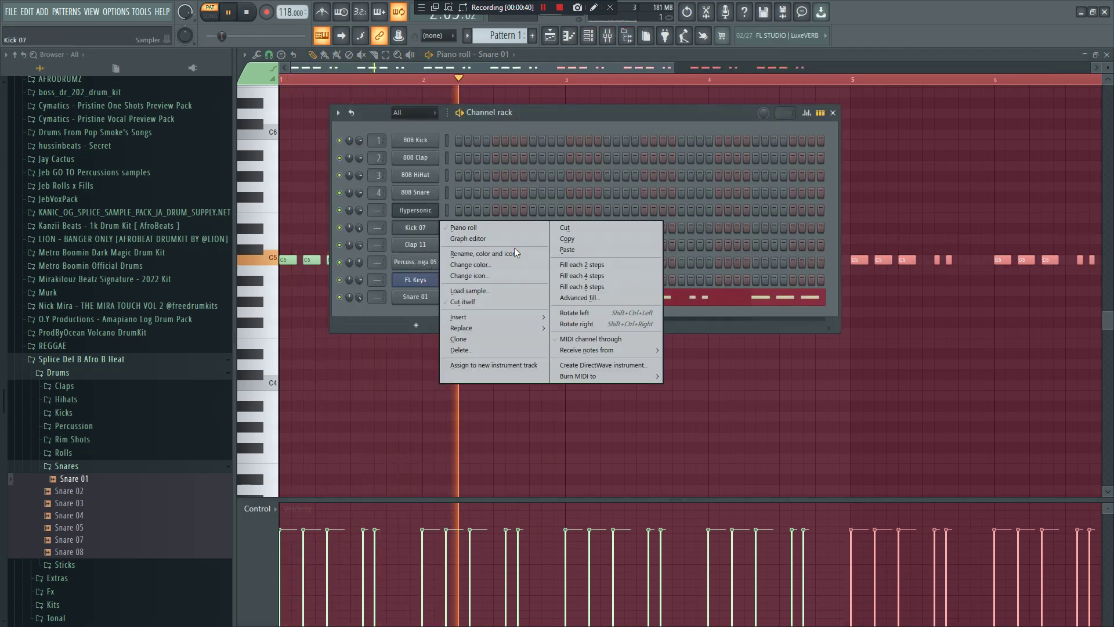
pyautogui.click(589, 276)
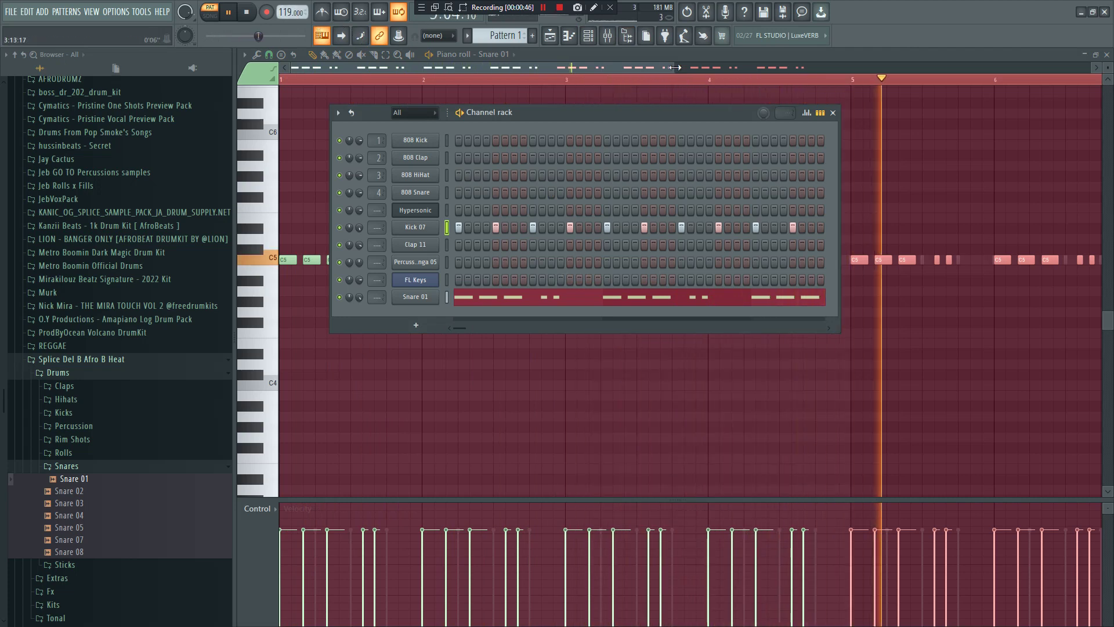
pyautogui.press('space')
# Open the piano roll of the Percussion Conga 05 channel and place short B5 notes in bar 1.
pyautogui.rightClick(428, 263)
pyautogui.click(471, 261)
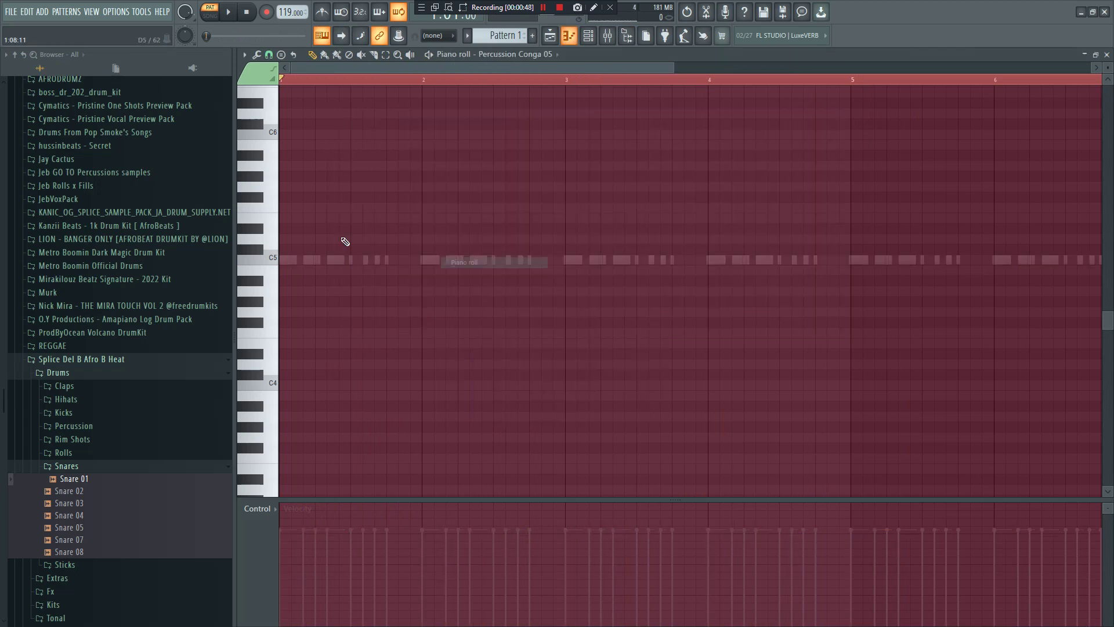
pyautogui.press('space')
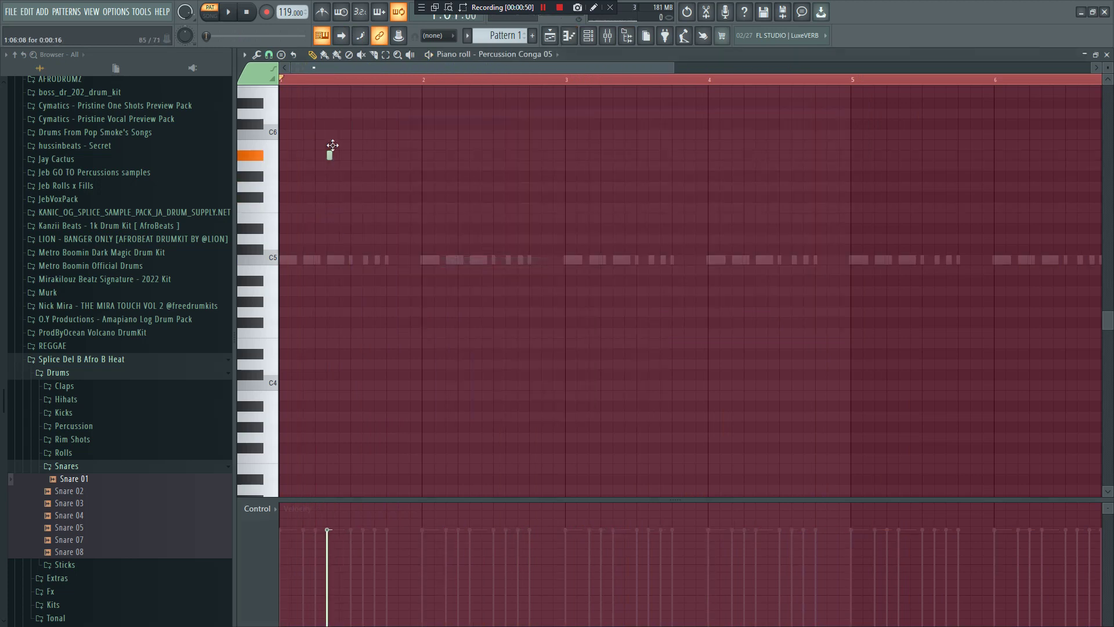
pyautogui.press('space')
pyautogui.click(401, 145)
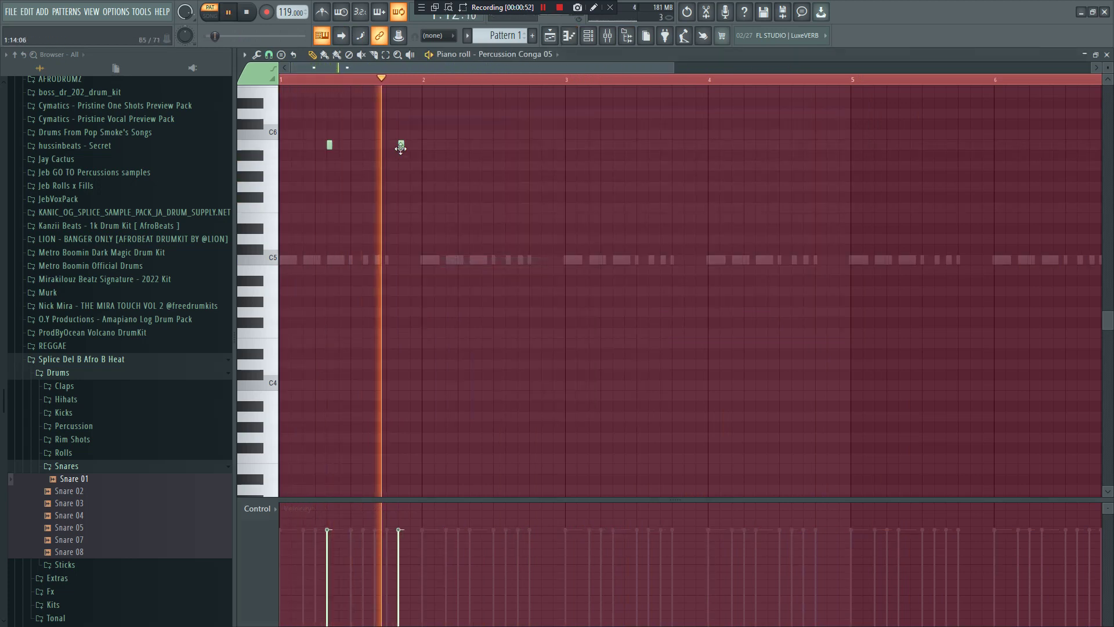
# Copy the bar 1 conga notes into bar 2, and the resulting two bars into bars 3 and 4.
pyautogui.moveTo(453, 156)
pyautogui.mouseDown()
pyautogui.moveTo(310, 143)
pyautogui.moveTo(495, 145)
pyautogui.moveTo(473, 144)
pyautogui.mouseUp()
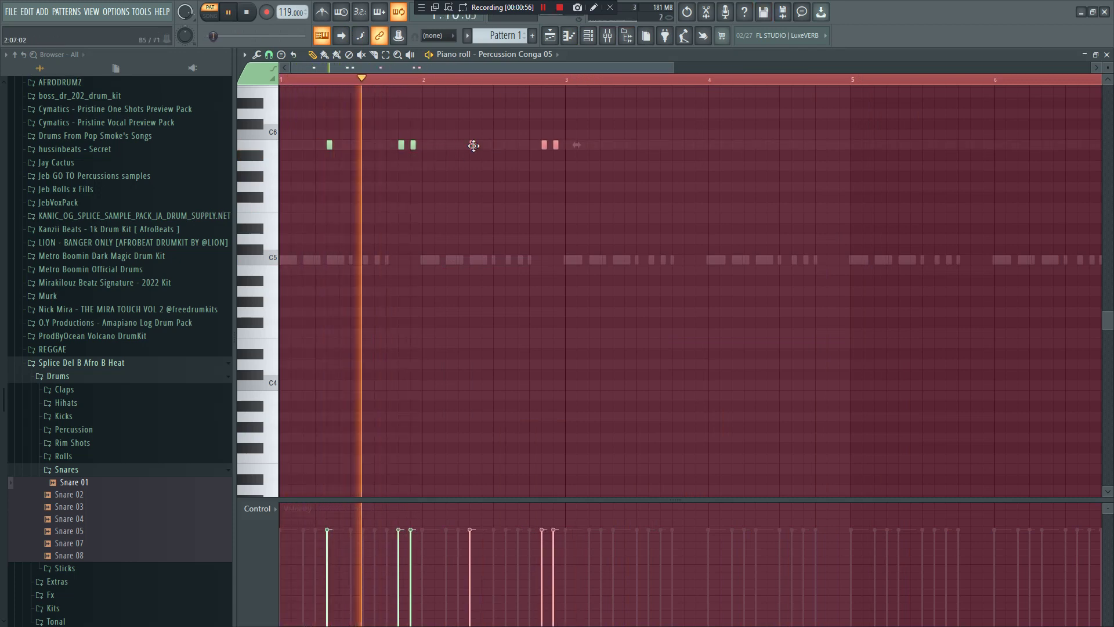
pyautogui.moveTo(686, 190); pyautogui.dragTo(615, 141)
pyautogui.press('space')
pyautogui.press('space')
# Duplicate the four-bar conga pattern and align the copy with the start of bar 5.
pyautogui.moveTo(995, 190); pyautogui.dragTo(326, 110)
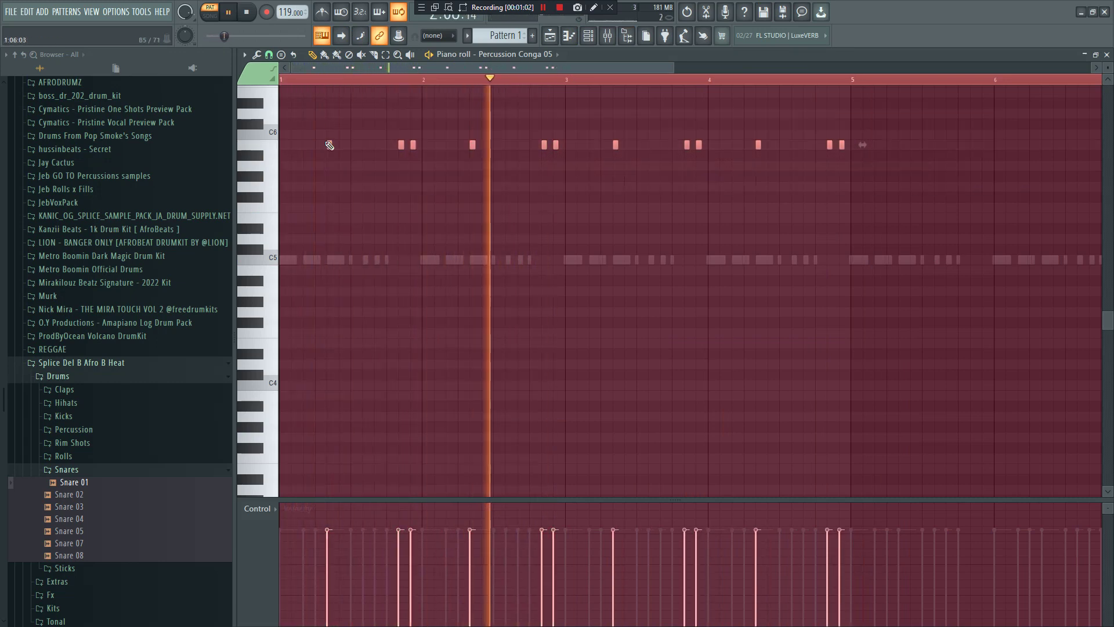
pyautogui.hotkey('ctrl', 'b')
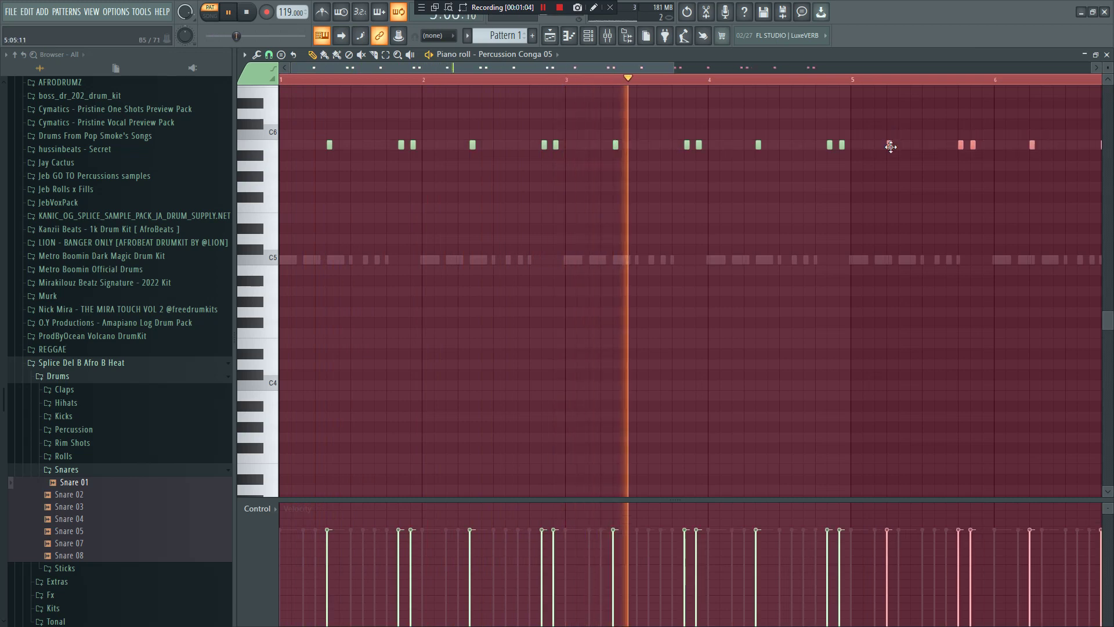
pyautogui.press('space')
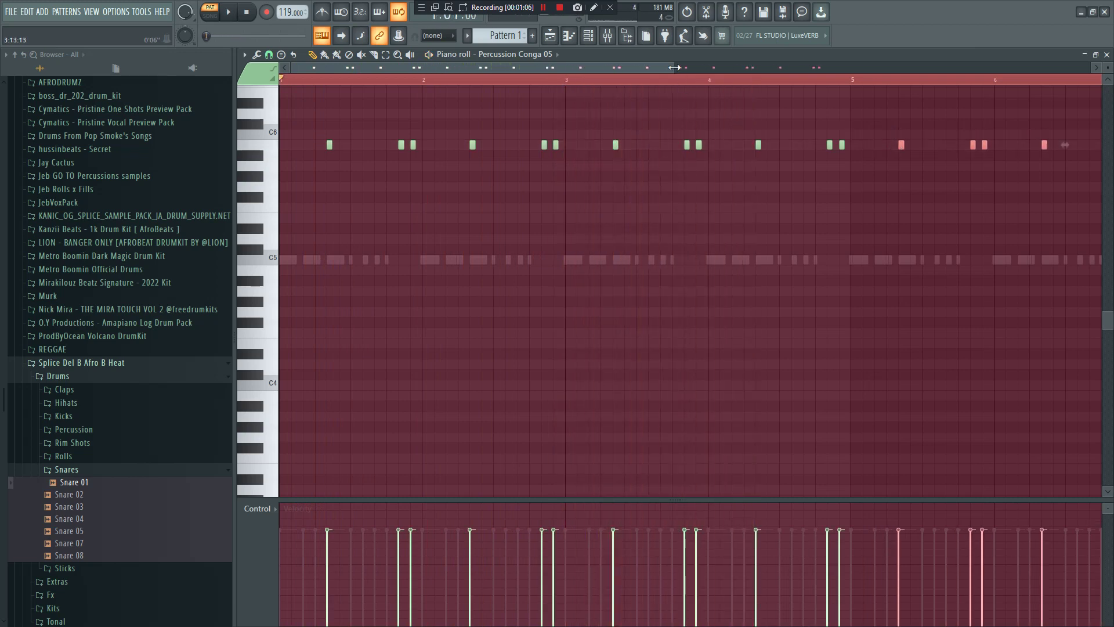
# Open the piano roll of the FL Keys channel and draw two-bar notes, G4 at bar 1 and D5 at bar 3.
pyautogui.scroll(-2, 677, 68)
pyautogui.click(588, 35)
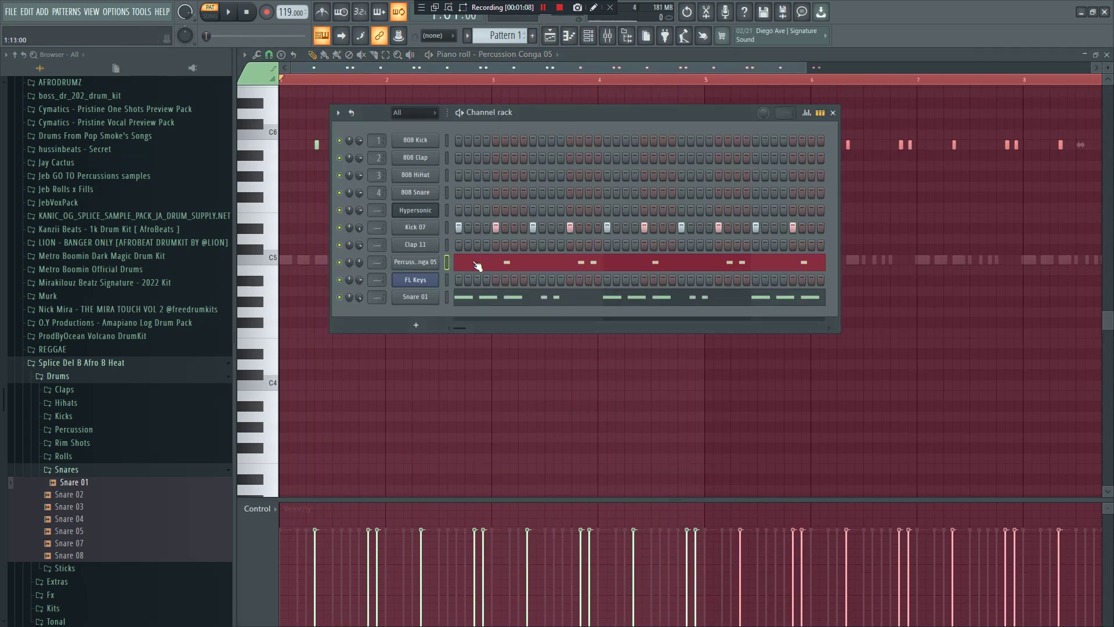
pyautogui.rightClick(418, 282)
pyautogui.click(470, 282)
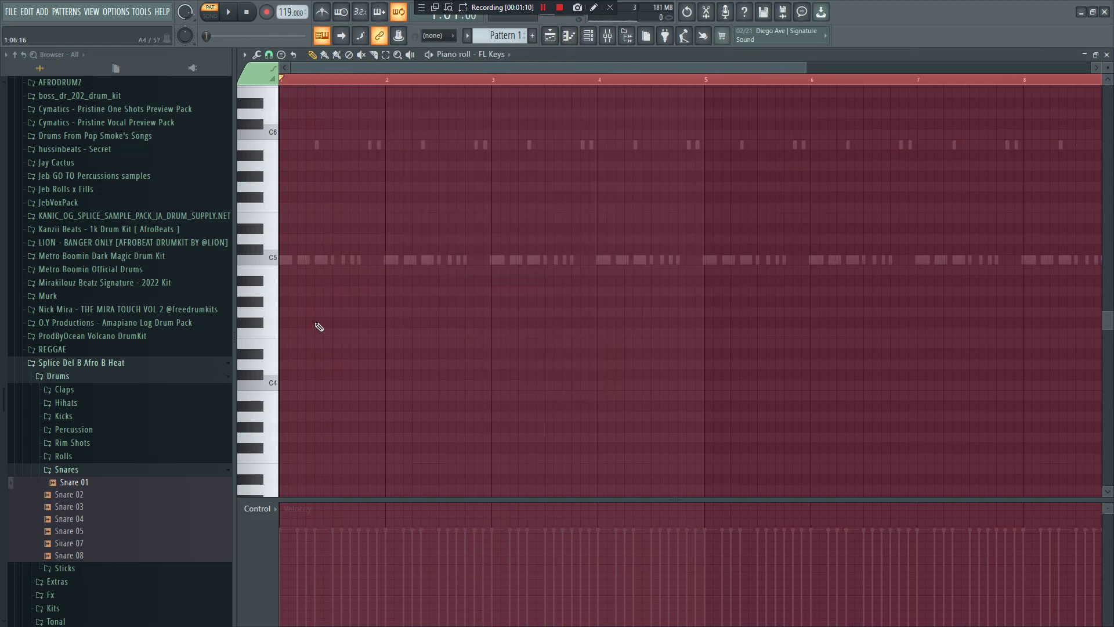
pyautogui.press('space')
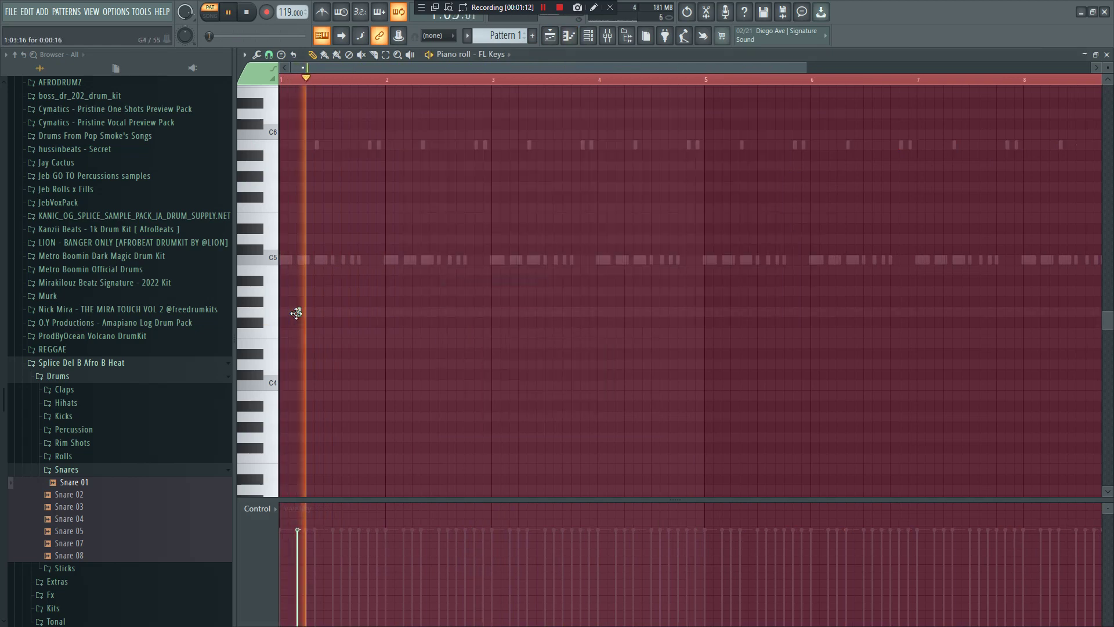
pyautogui.moveTo(284, 312); pyautogui.dragTo(494, 326)
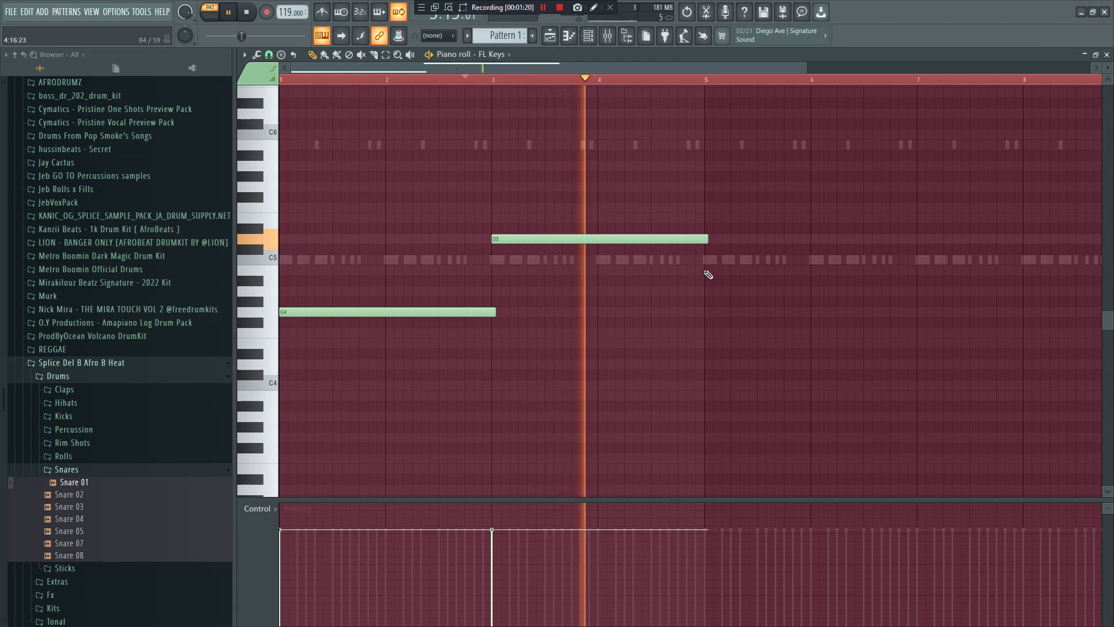
# Add two more two-bar FL Keys notes, E5 at bar 5 and C5 at bar 7.
pyautogui.click(716, 218)
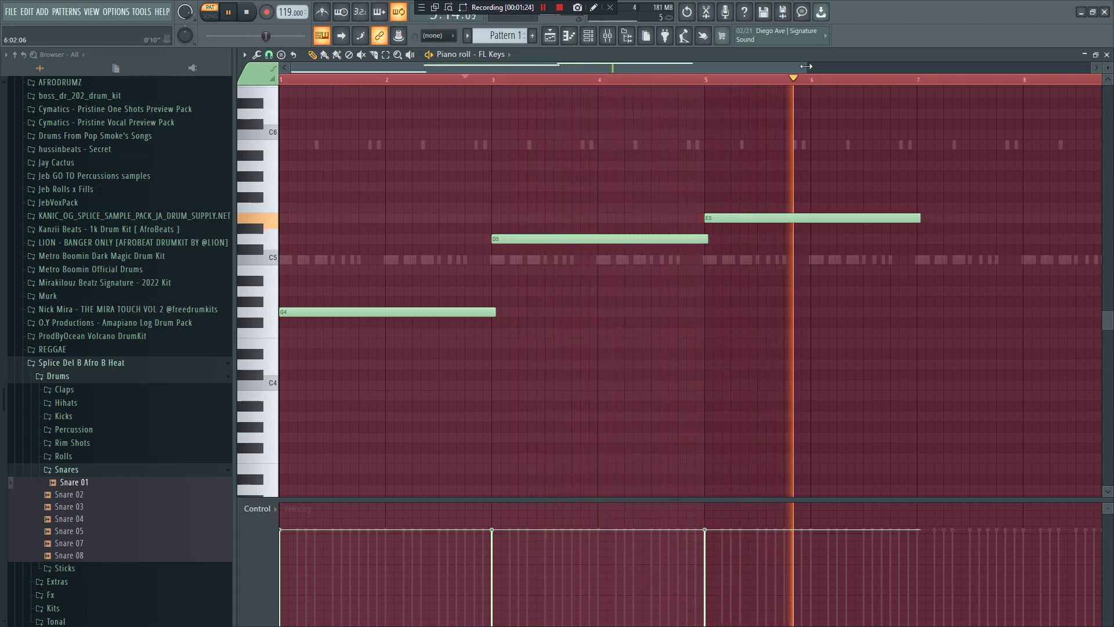
pyautogui.moveTo(806, 66); pyautogui.dragTo(1091, 116)
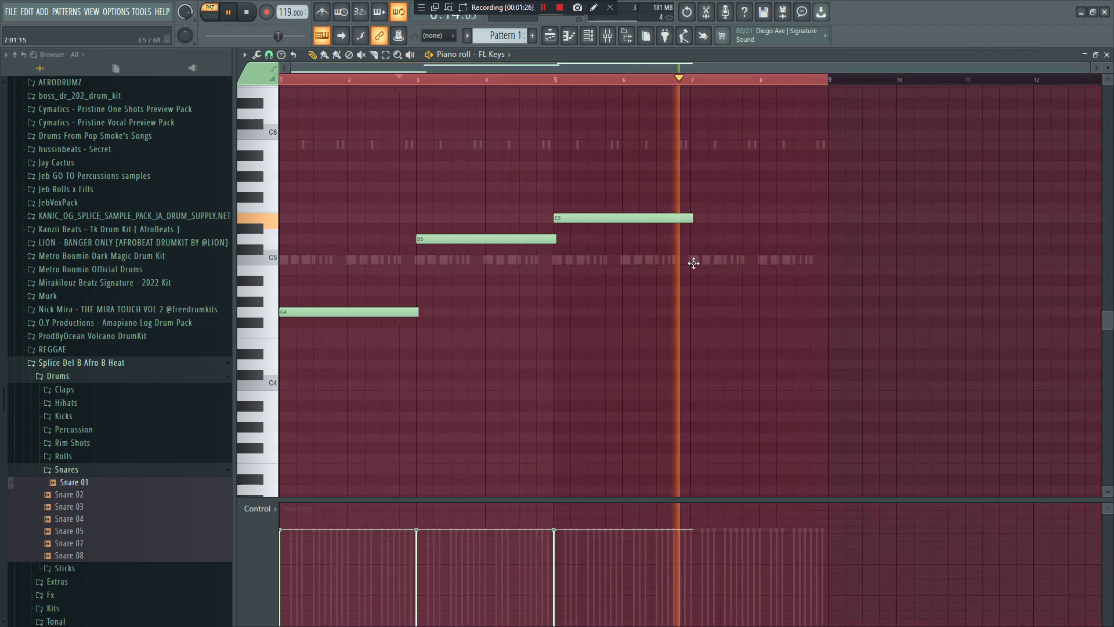
pyautogui.click(693, 263)
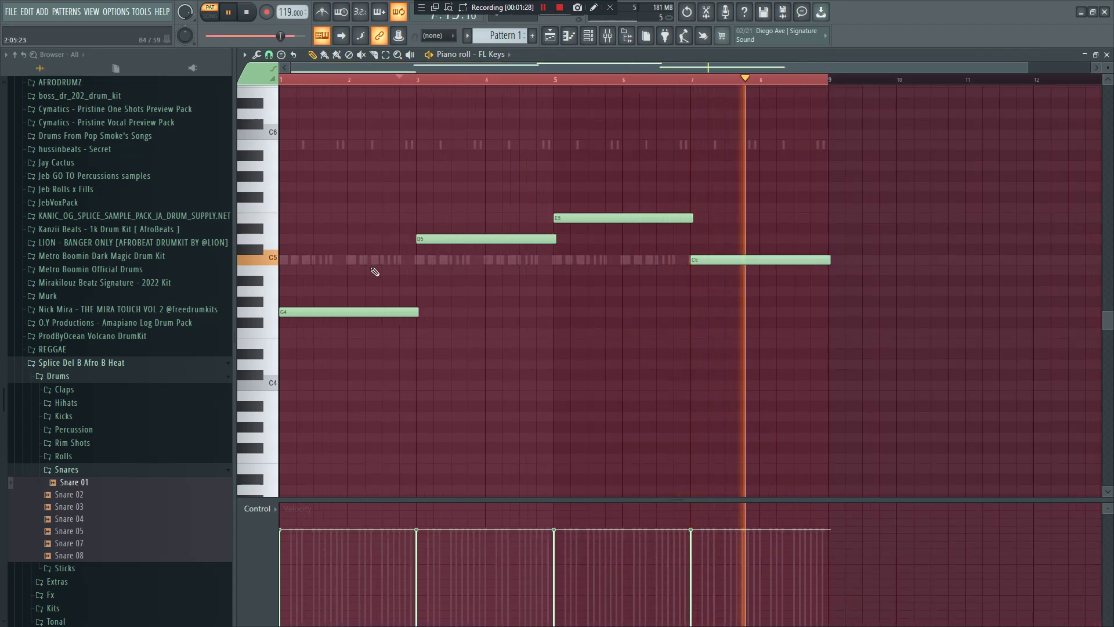
# Stack B4 and D5 above the G4 note at bar 1, and F#5 and A5 above the D5 note at bar 3.
pyautogui.click(292, 269)
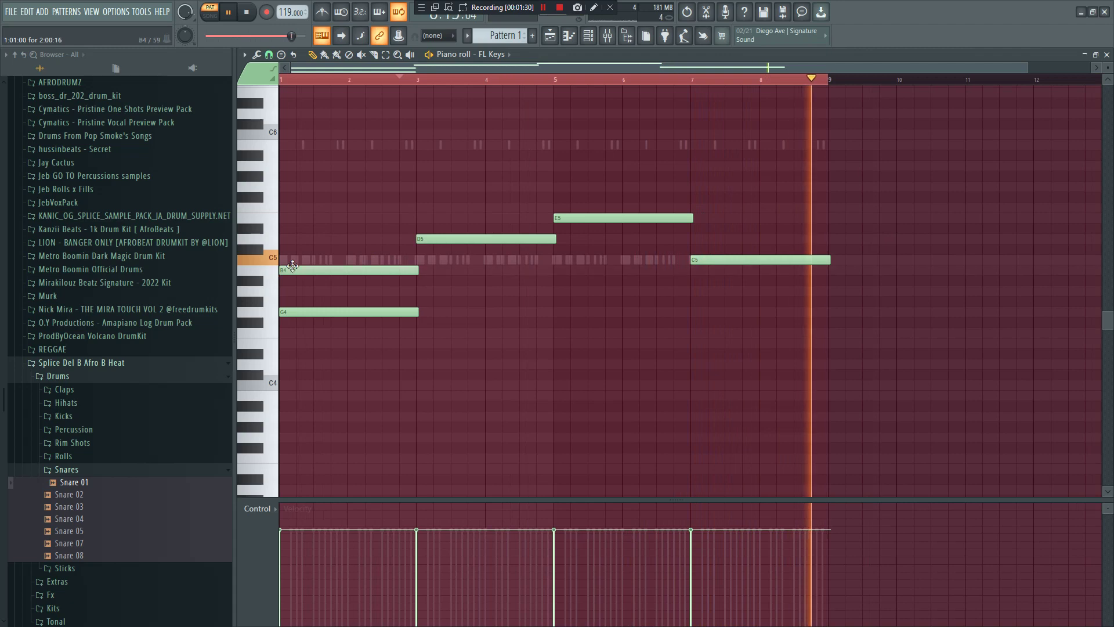
pyautogui.press('space')
pyautogui.click(286, 238)
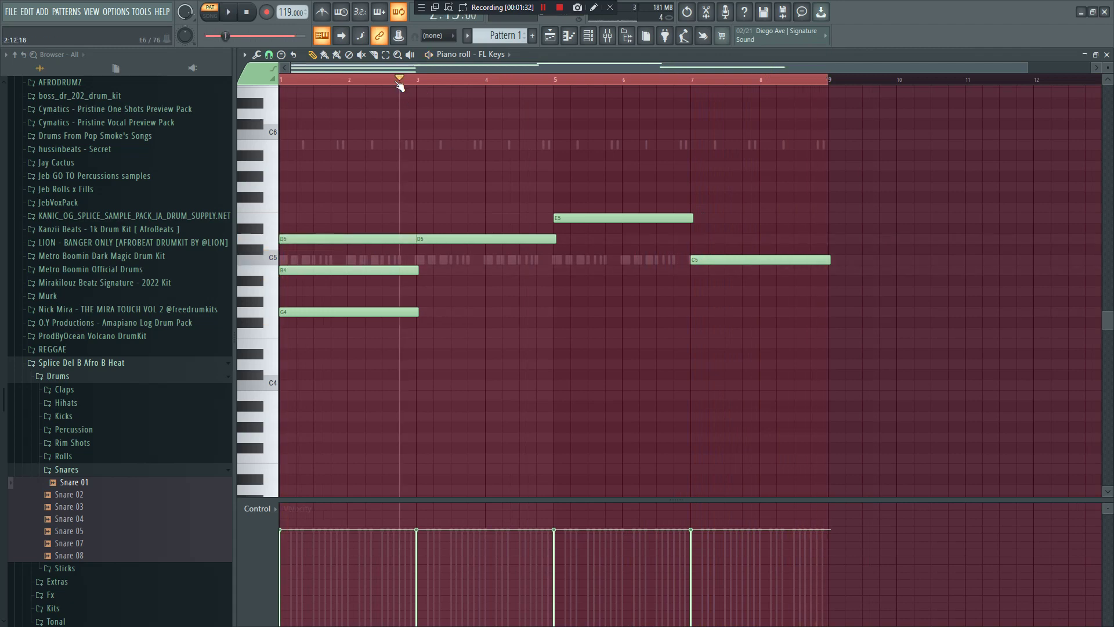
pyautogui.press('space')
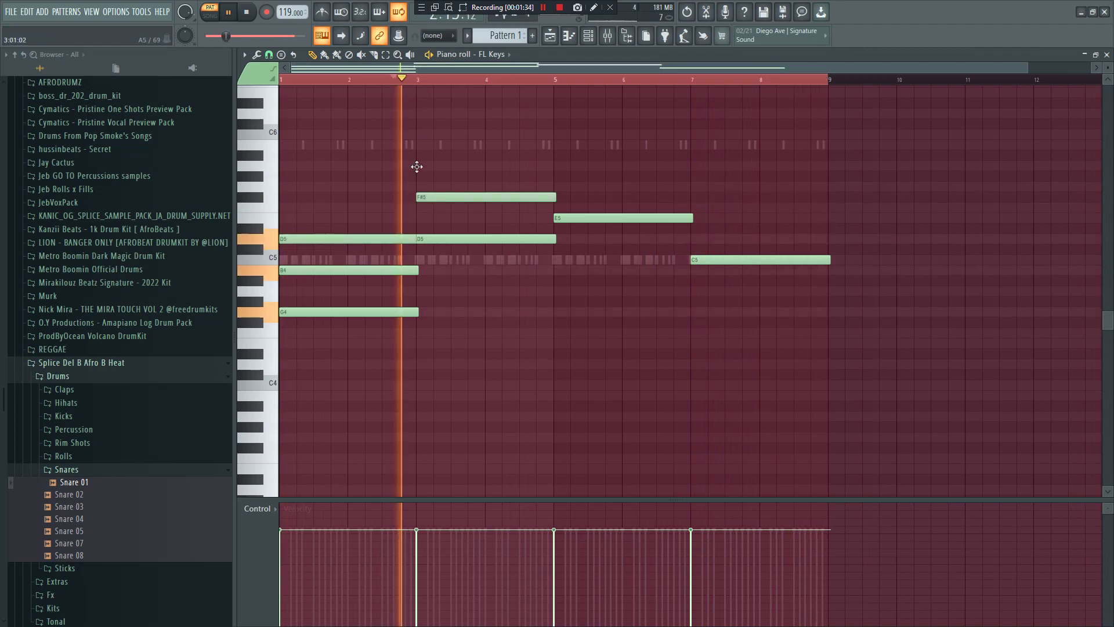
pyautogui.click(416, 166)
# Stack two-bar G#5 and B5 notes above the E5 note at bar 5, and E5 above the C5 note at bar 7.
pyautogui.click(563, 177)
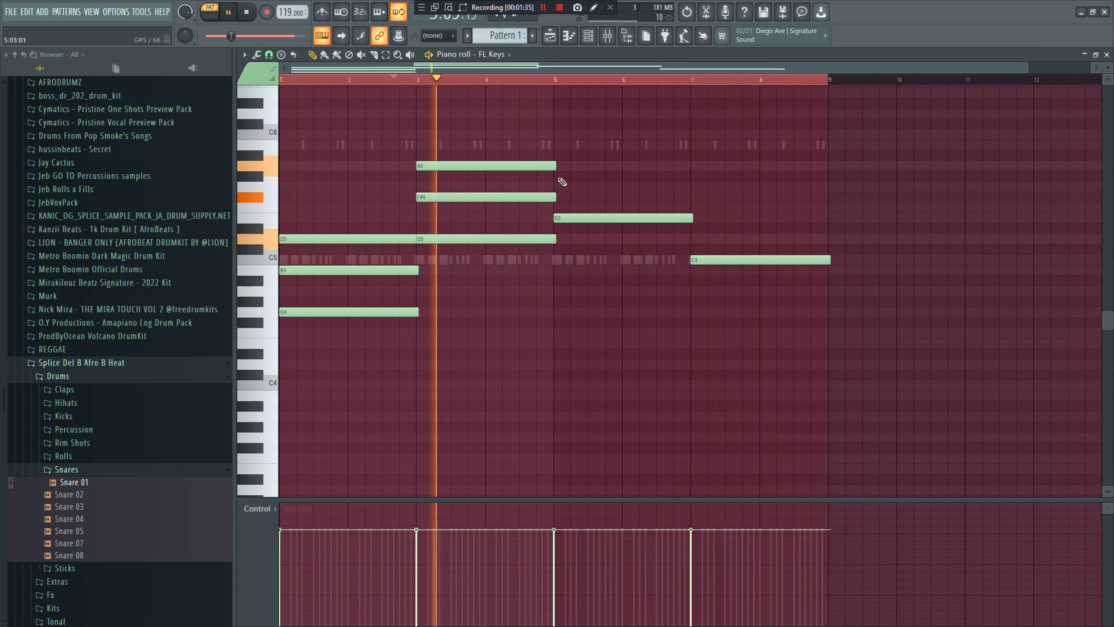
pyautogui.click(558, 145)
pyautogui.click(698, 219)
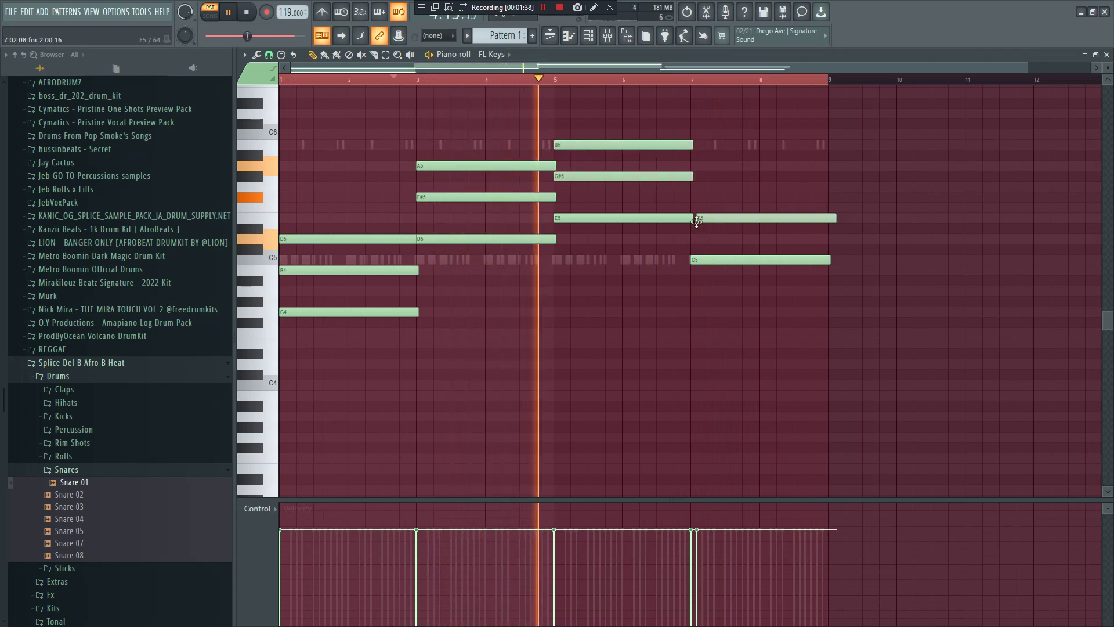
pyautogui.press('space')
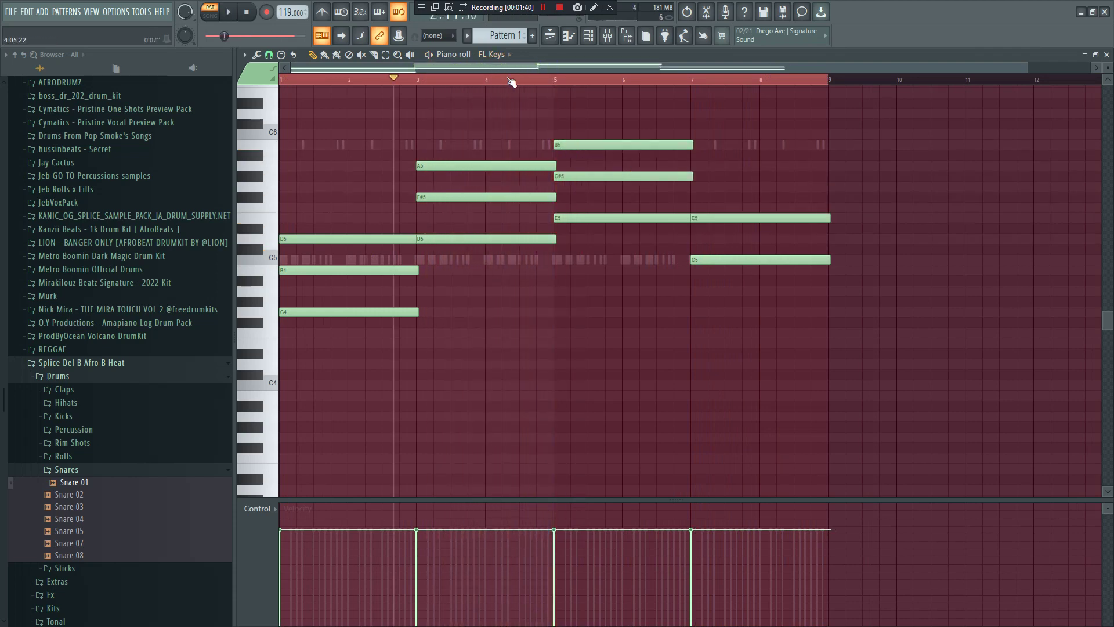
# Change the bar 5 chord's upper notes to G5 and B4, and add a two-bar G5 note to the chord at bar 7.
pyautogui.rightClick(591, 146)
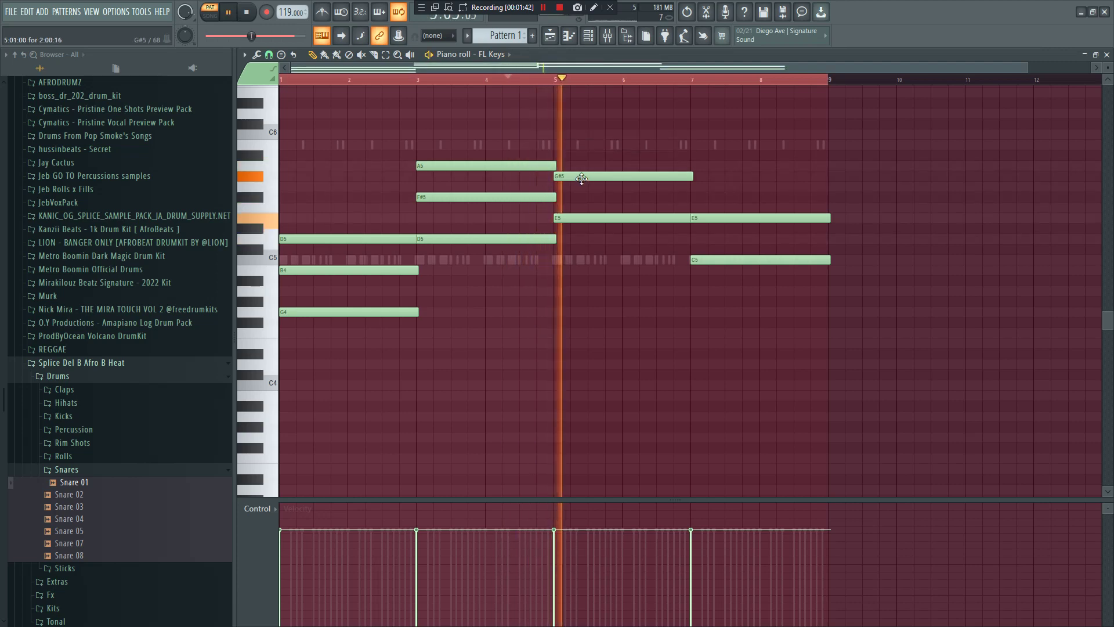
pyautogui.click(558, 146)
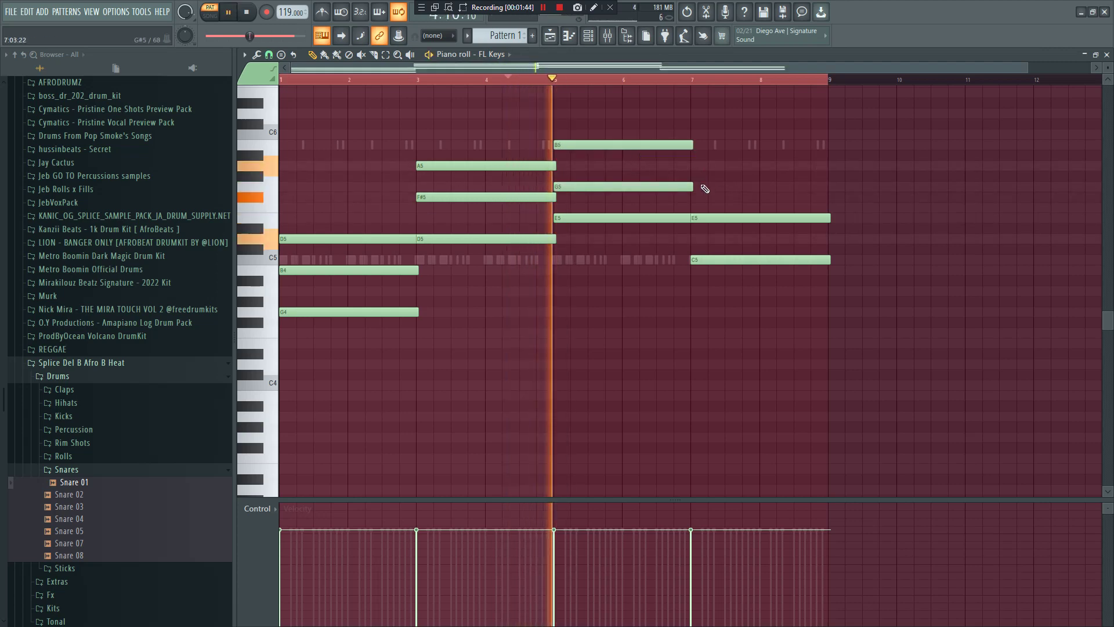
pyautogui.click(695, 187)
pyautogui.moveTo(776, 187); pyautogui.dragTo(768, 187)
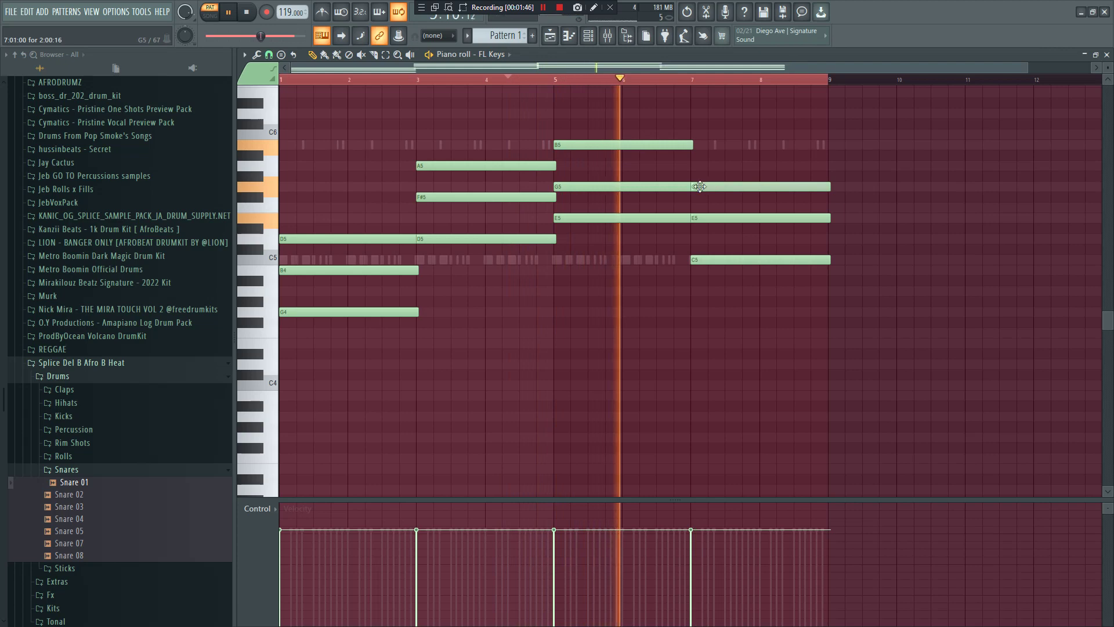
pyautogui.click(634, 145)
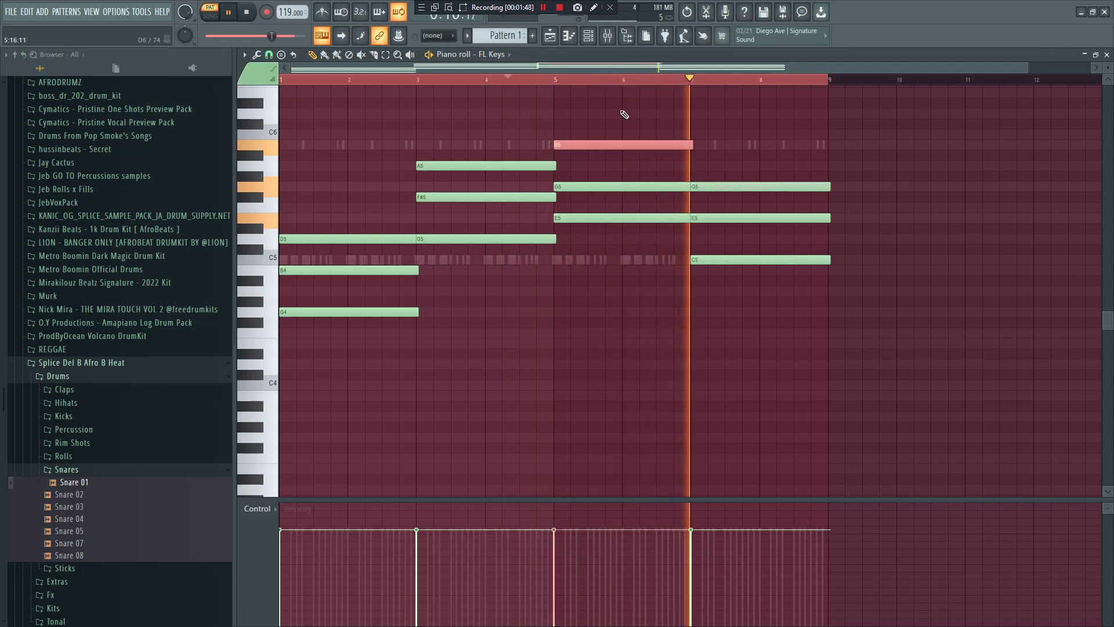
pyautogui.hotkey('ctrl', 'Down')
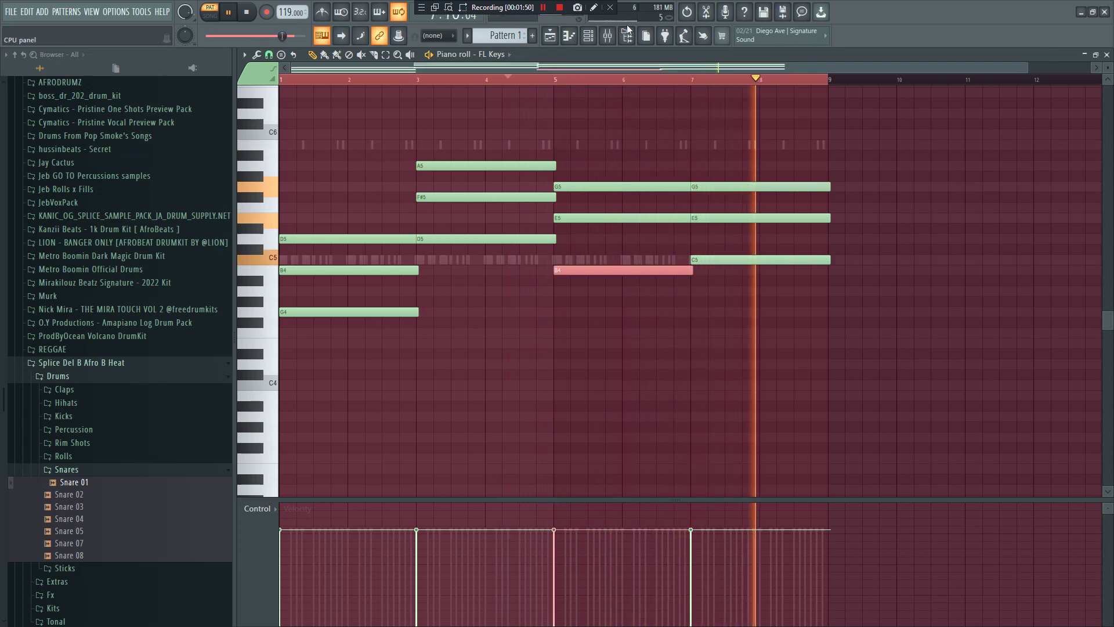
# Check the pattern's playback with the channel rack open, and return to the FL Keys piano roll.
pyautogui.click(588, 38)
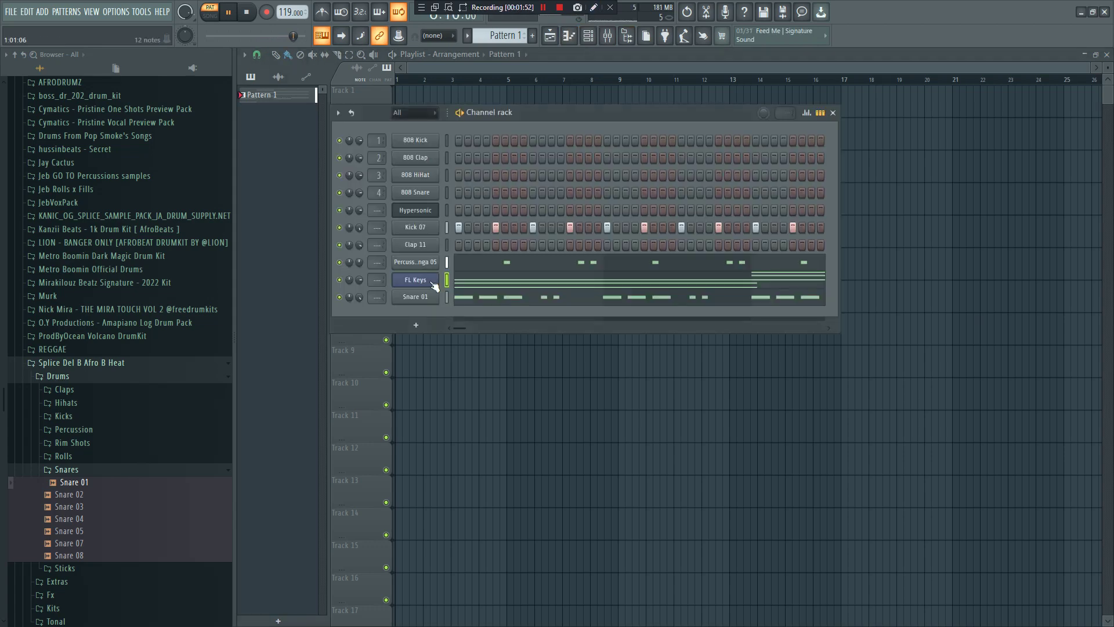
pyautogui.click(996, 376)
pyautogui.press('space')
pyautogui.click(597, 39)
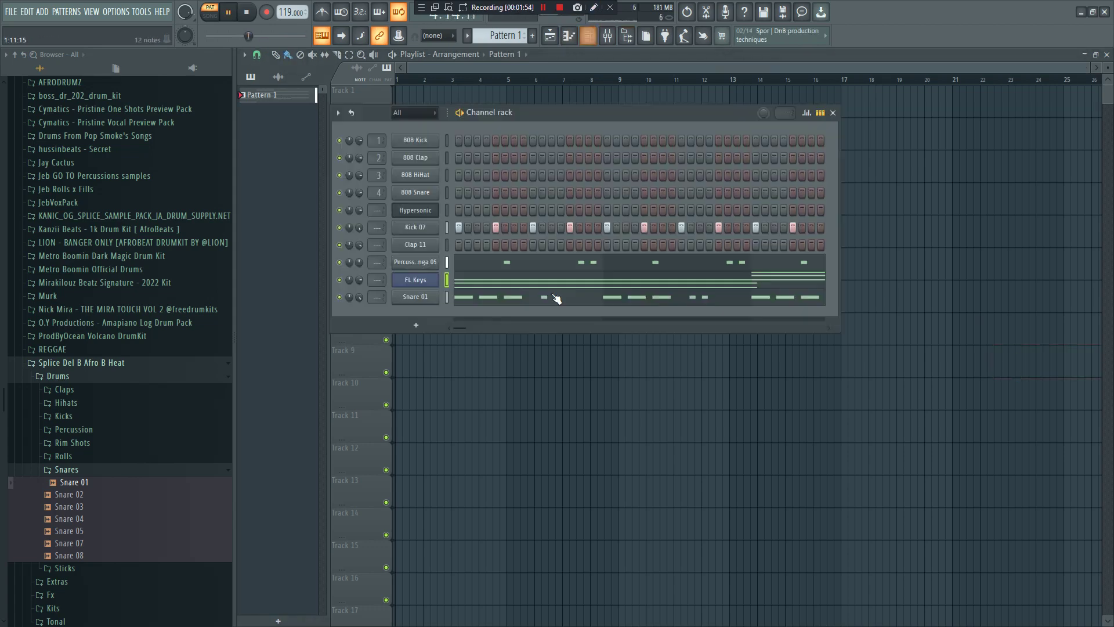
pyautogui.click(570, 289)
# Trim all FL Keys notes to end exactly at the next chord's start, using a temporary A4 note at bar 9 and deleting it.
pyautogui.moveTo(895, 295); pyautogui.dragTo(281, 90)
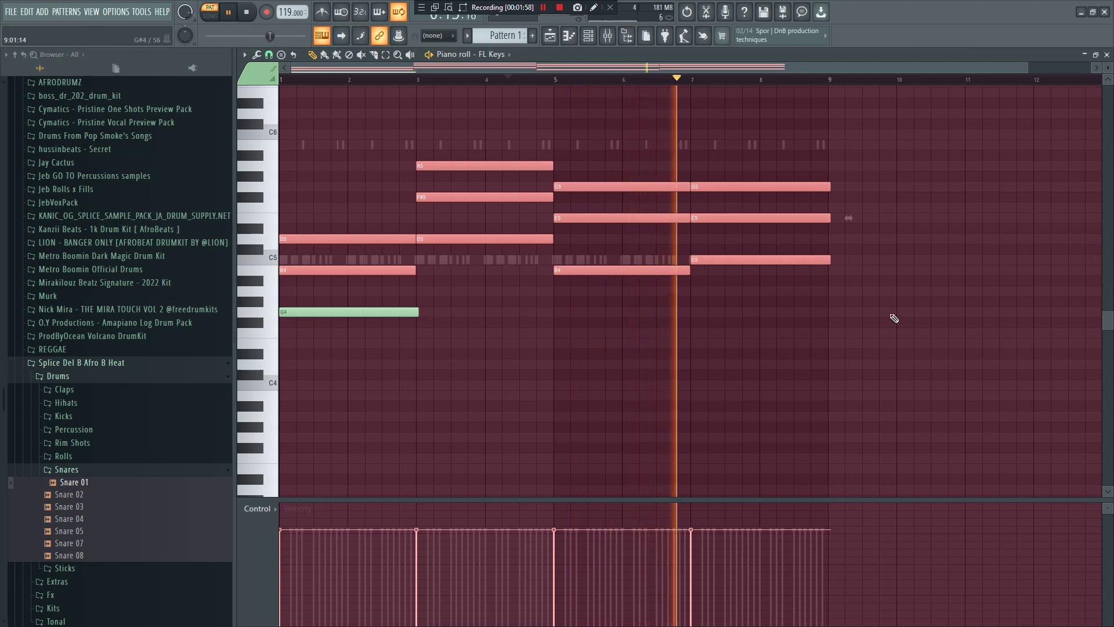
pyautogui.press('space')
pyautogui.click(835, 292)
pyautogui.moveTo(977, 336); pyautogui.dragTo(3, 52)
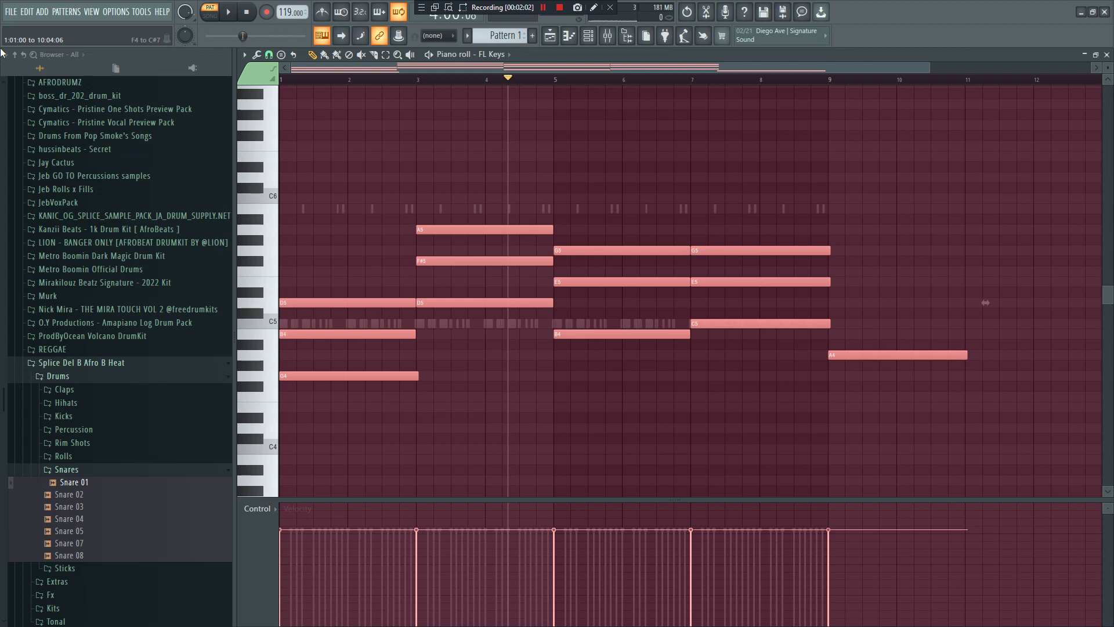
pyautogui.press('space')
pyautogui.rightClick(930, 355)
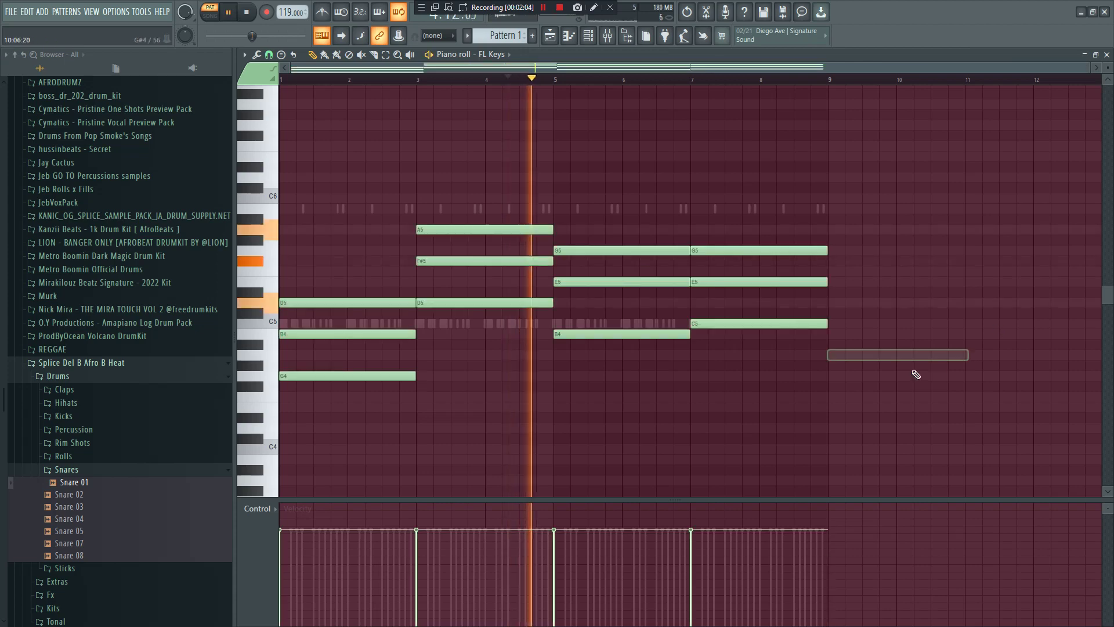
# Switch the FL Keys instrument to the Rhodes (FL) sound and set its channel volume to 68%.
pyautogui.click(590, 38)
pyautogui.click(589, 37)
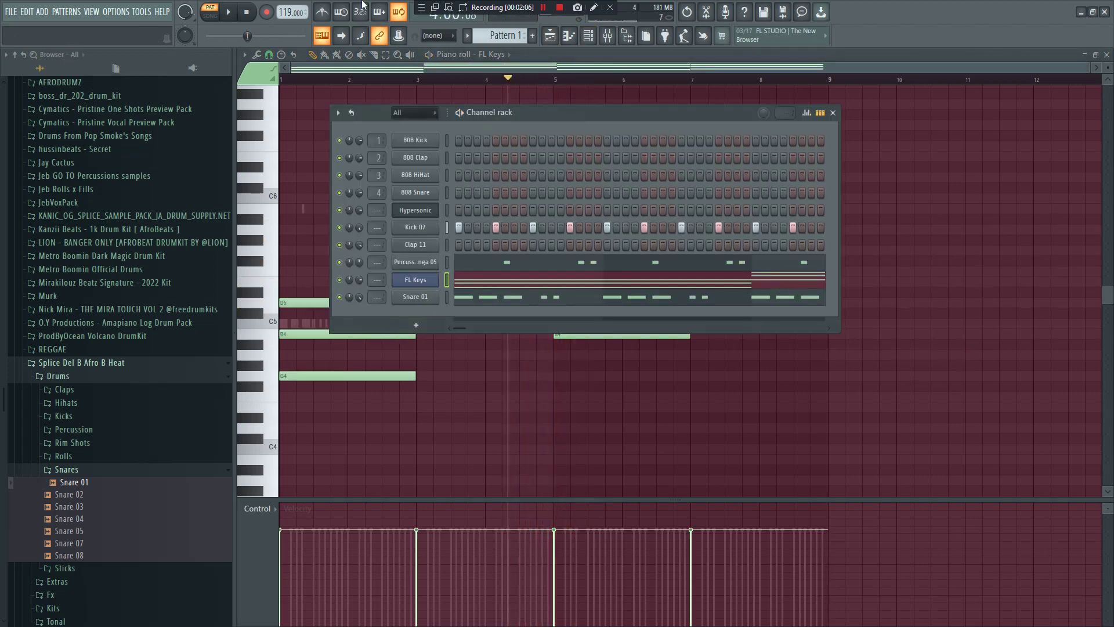
pyautogui.click(419, 284)
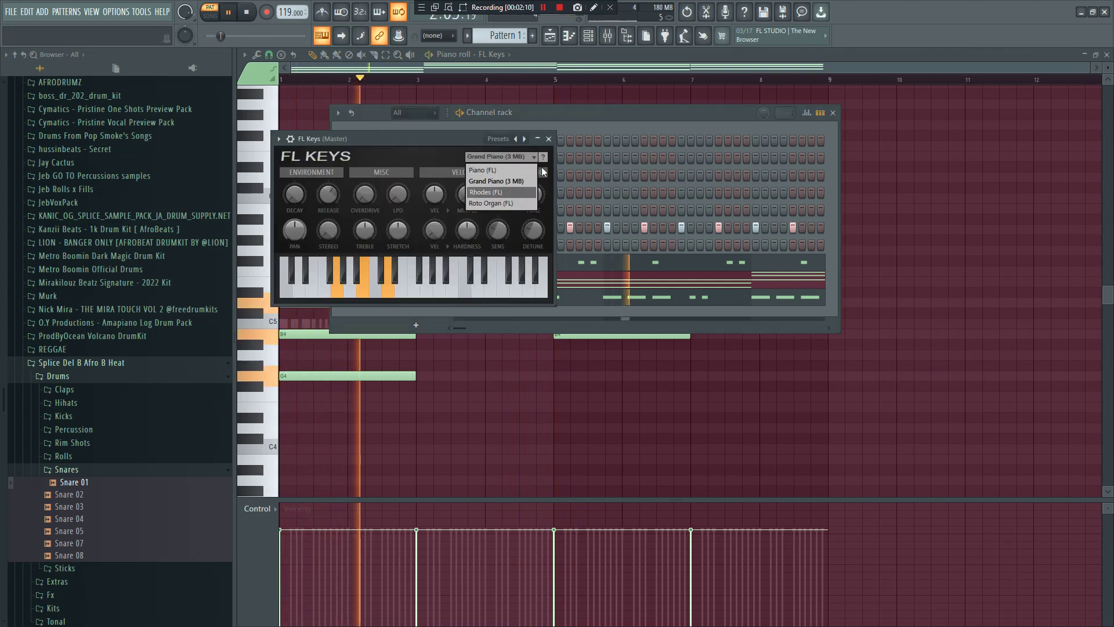
pyautogui.click(588, 126)
pyautogui.click(590, 123)
pyautogui.moveTo(361, 280); pyautogui.dragTo(360, 290)
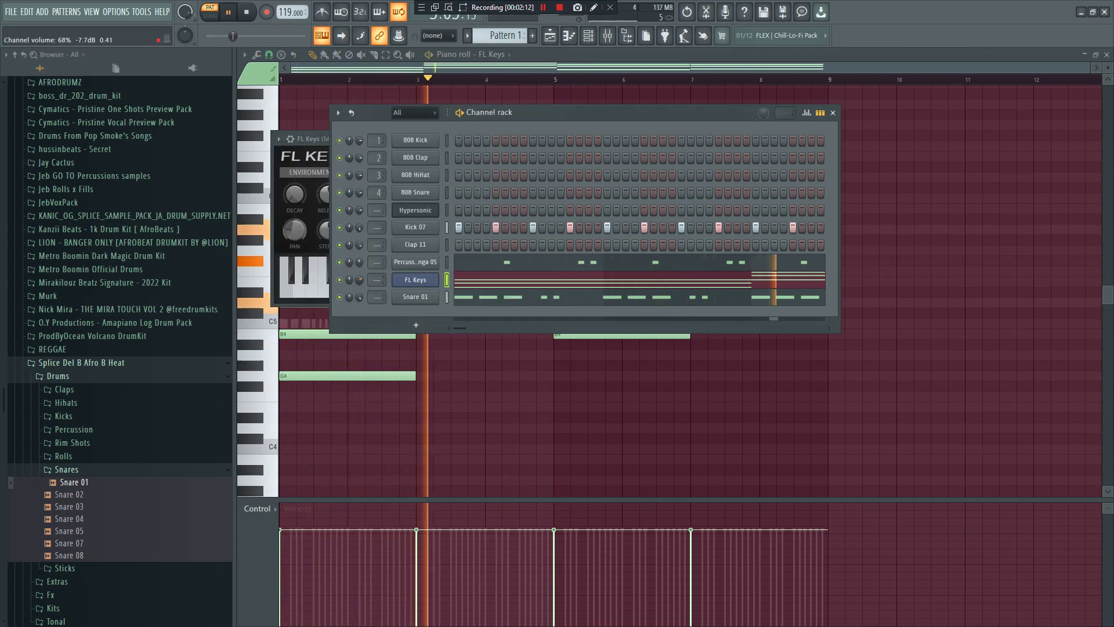
# Copy the FL Keys chord notes and paste them into the Hypersonic channel.
pyautogui.rightClick(405, 283)
pyautogui.click(584, 291)
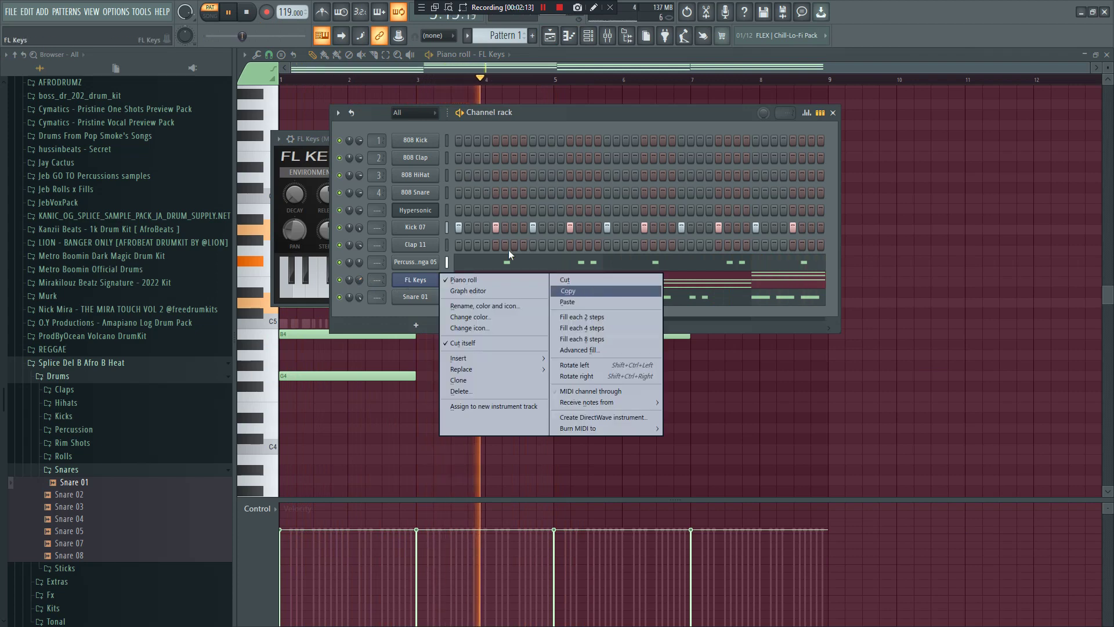
pyautogui.rightClick(414, 211)
pyautogui.click(568, 232)
# Open the Hypersonic instrument and set the Soft Legato Strings part's level to -1.8 dB.
pyautogui.click(428, 214)
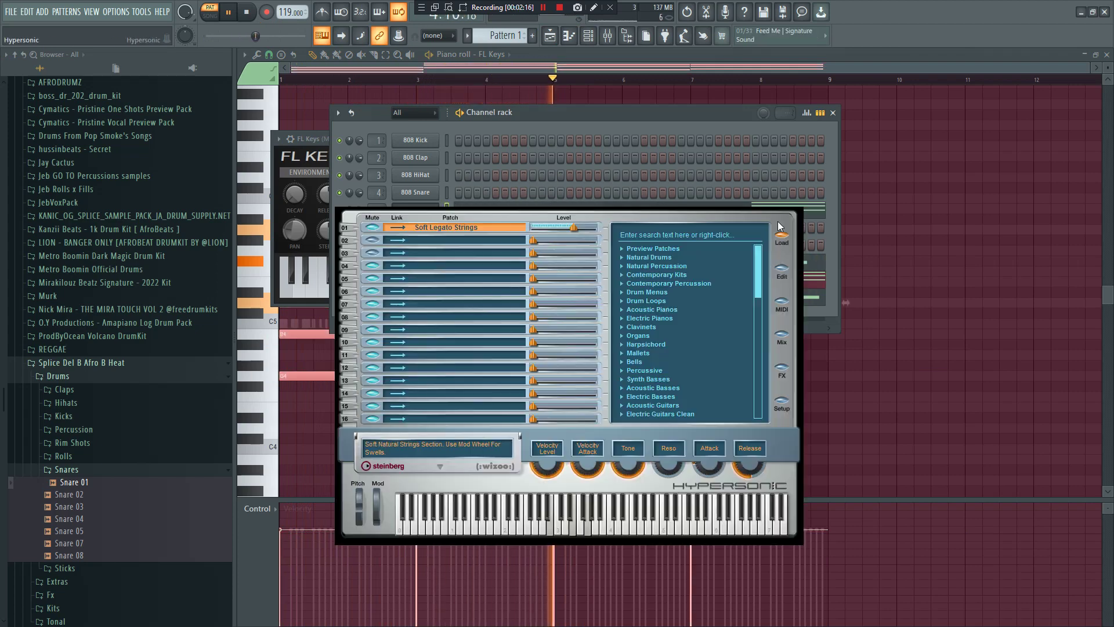
pyautogui.scroll(-2, 745, 277)
pyautogui.moveTo(572, 225); pyautogui.dragTo(570, 225)
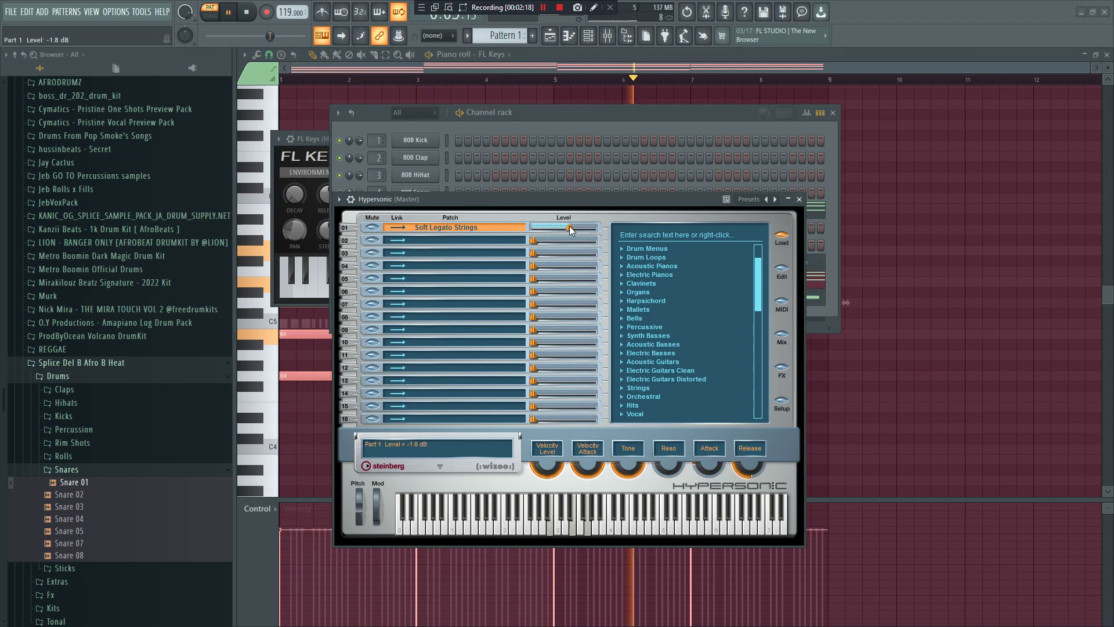
pyautogui.click(614, 114)
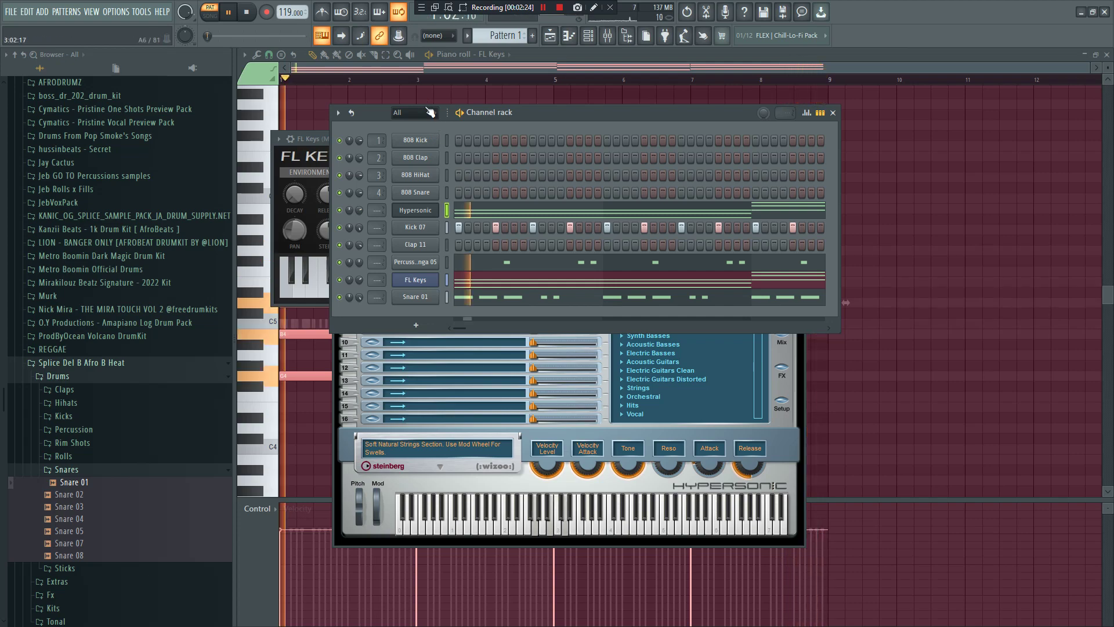
# Add a FLEX instrument channel, stop playback and maximize the channel rack.
pyautogui.click(426, 324)
pyautogui.click(564, 165)
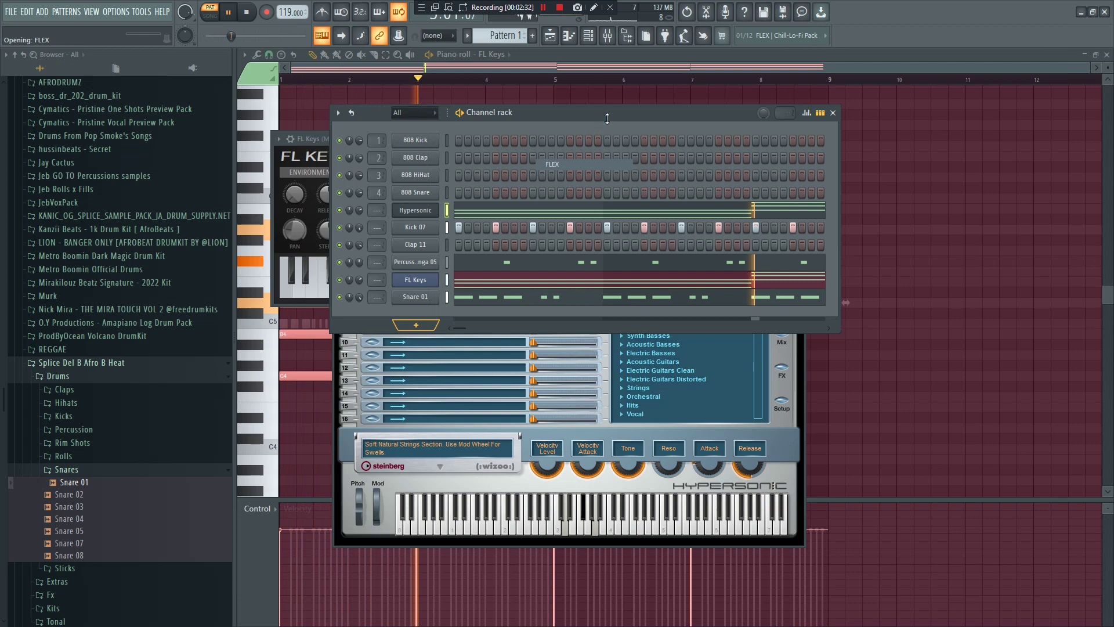
pyautogui.press('space')
pyautogui.doubleClick(607, 118)
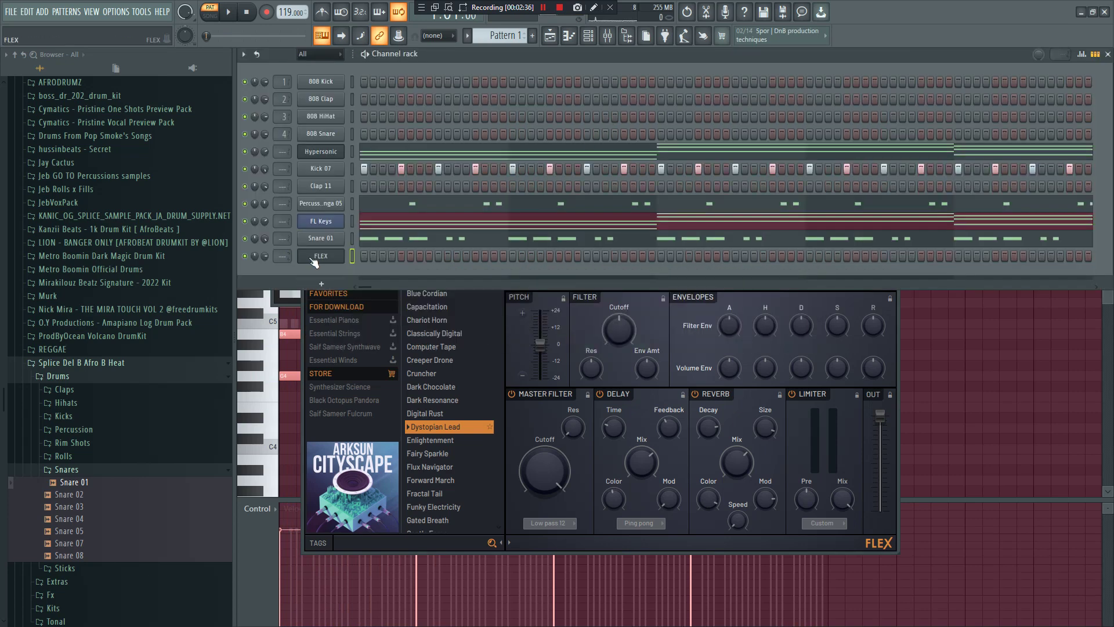
# Open FLEX, filter the presets of all packs by the Guitar type and load Electric Muted Guitar.
pyautogui.click(314, 261)
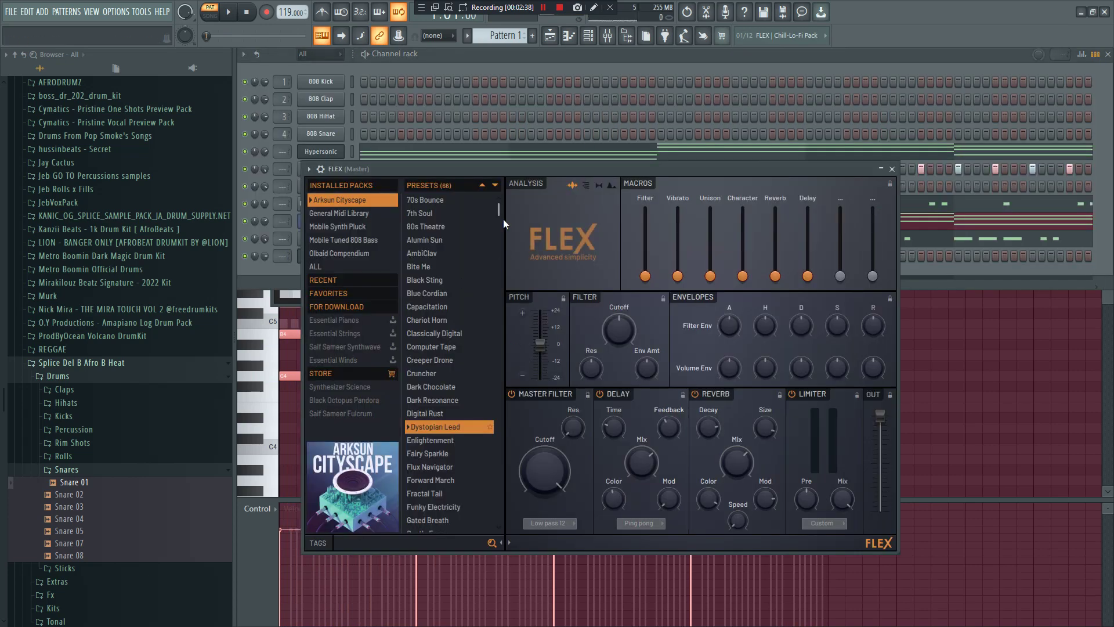
pyautogui.moveTo(502, 212); pyautogui.dragTo(500, 248)
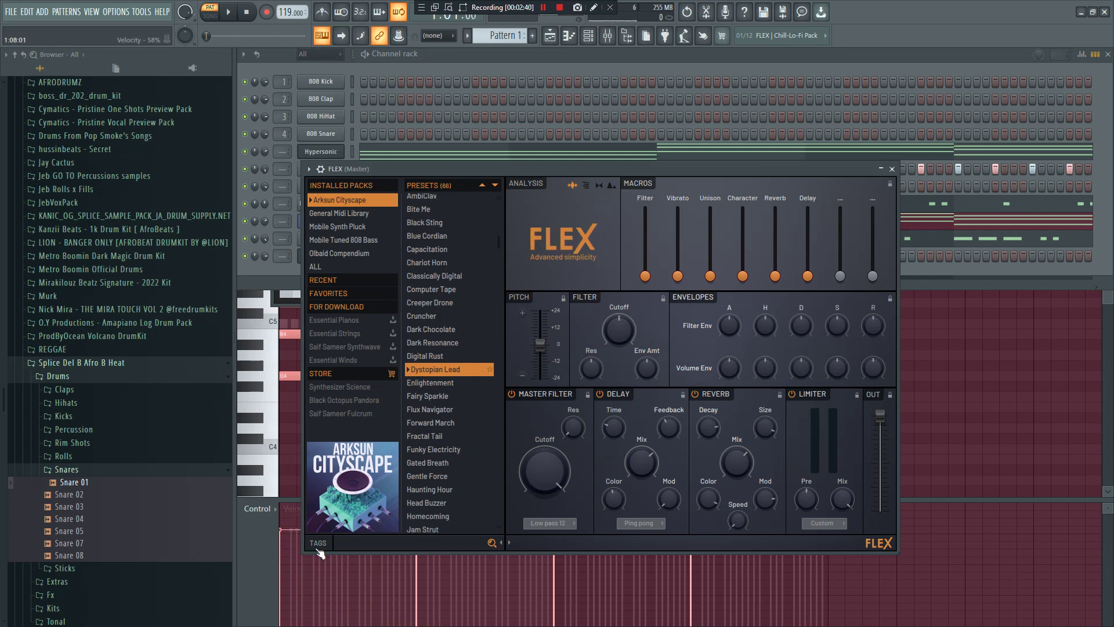
pyautogui.click(318, 548)
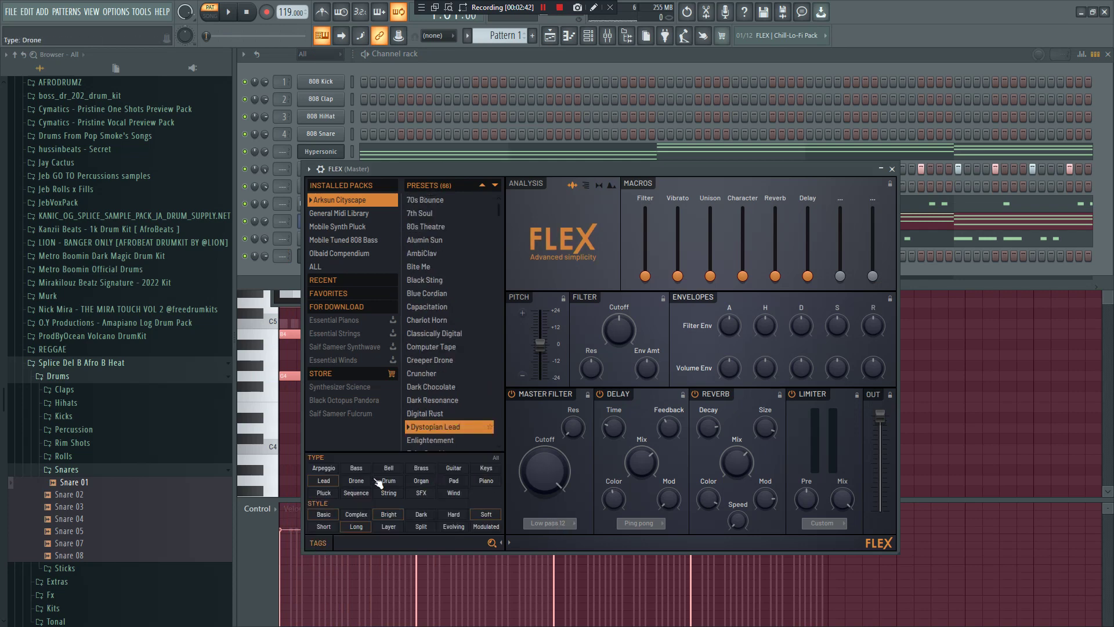
pyautogui.click(316, 267)
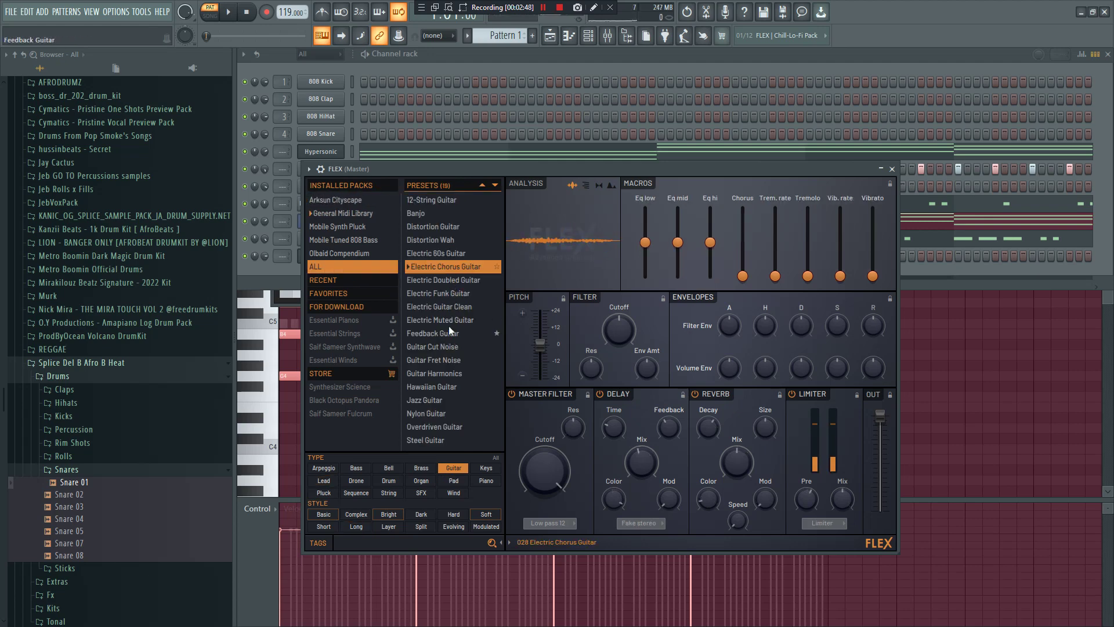
pyautogui.click(565, 60)
# Open the FLEX channel's piano roll and zoom in on the first three bars.
pyautogui.press('space')
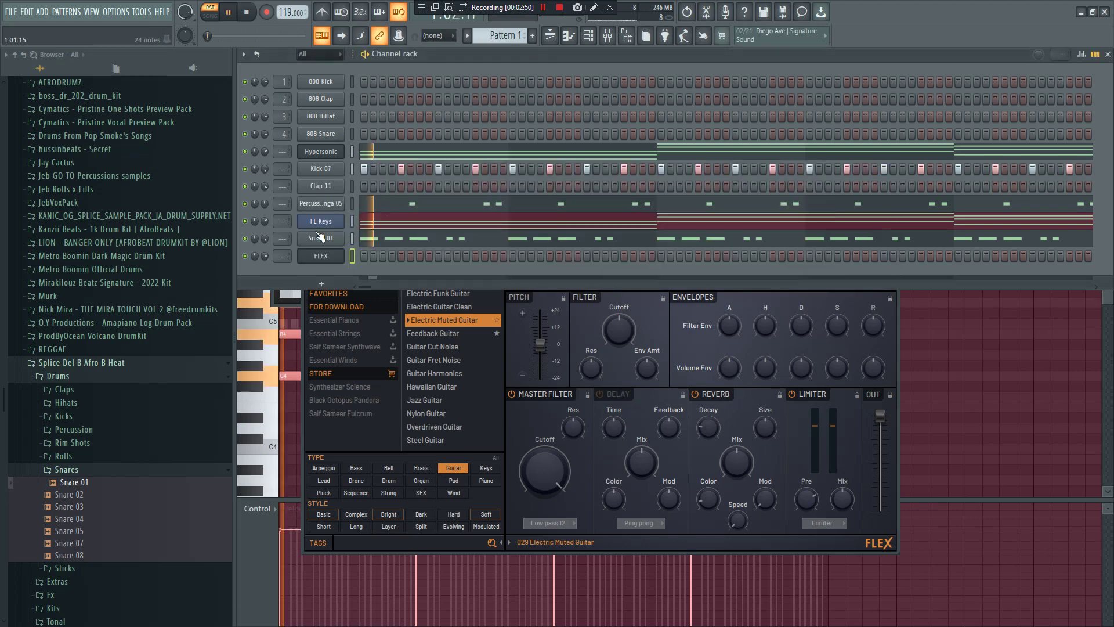
pyautogui.rightClick(323, 254)
pyautogui.click(362, 256)
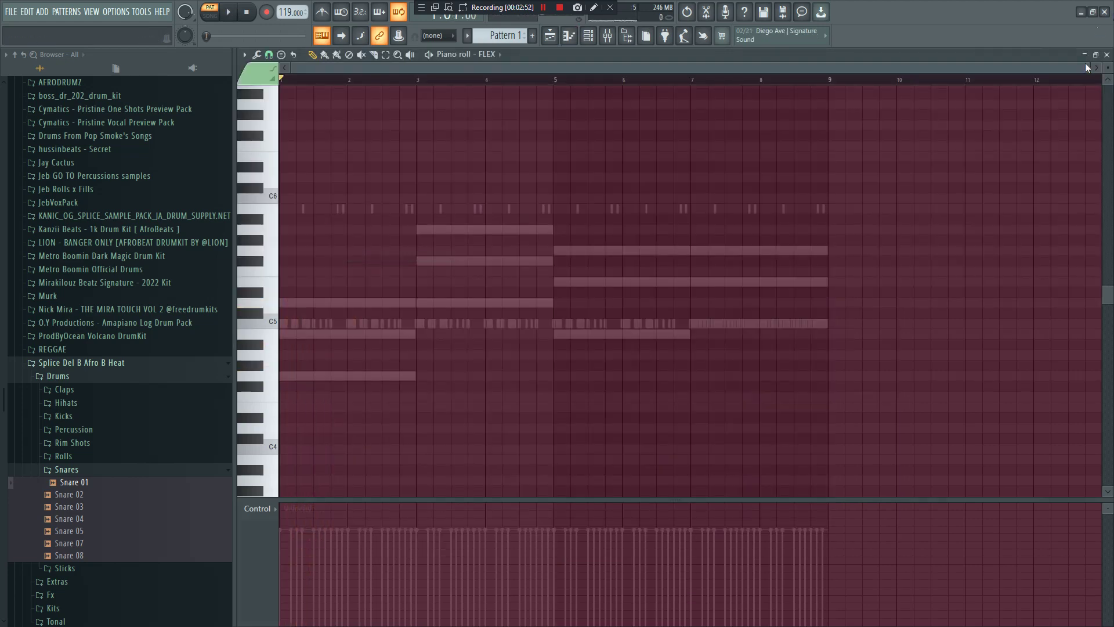
pyautogui.moveTo(1087, 67); pyautogui.dragTo(490, 70)
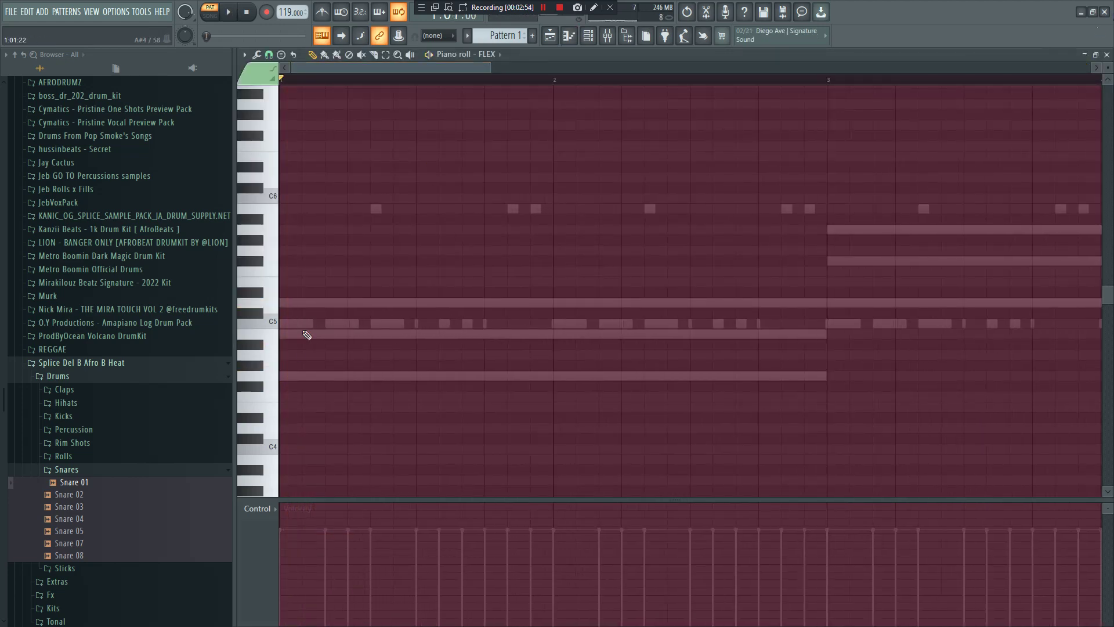
# Draw two short D5 notes, each 0:00:16 long, within the first beat of bar 1 in the FLEX piano roll.
pyautogui.moveTo(307, 335); pyautogui.dragTo(330, 311)
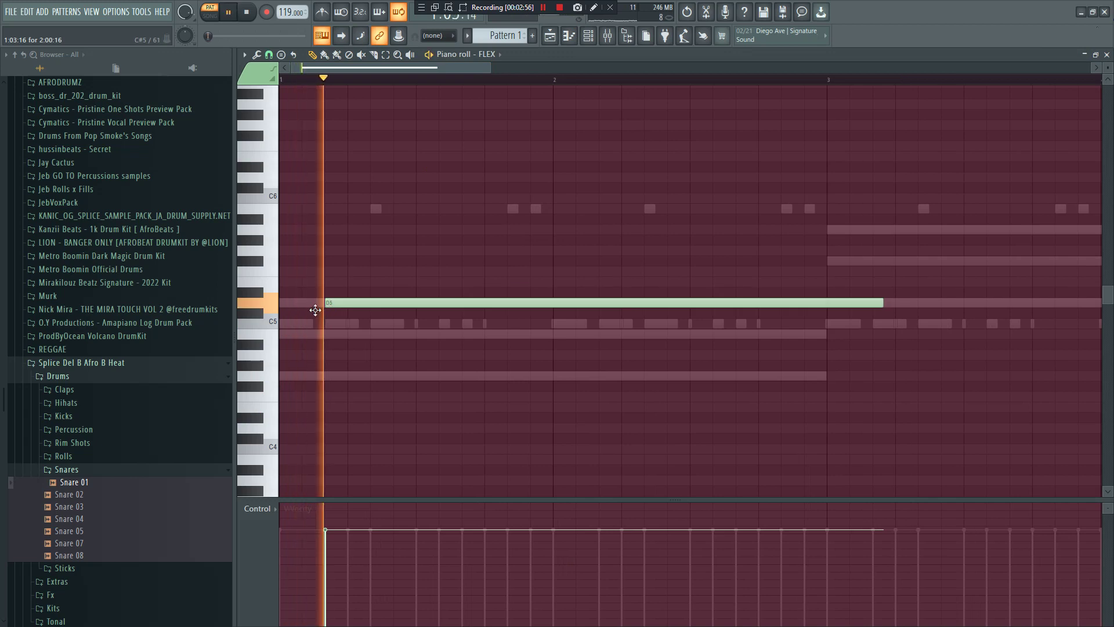
pyautogui.rightClick(377, 304)
pyautogui.click(335, 301)
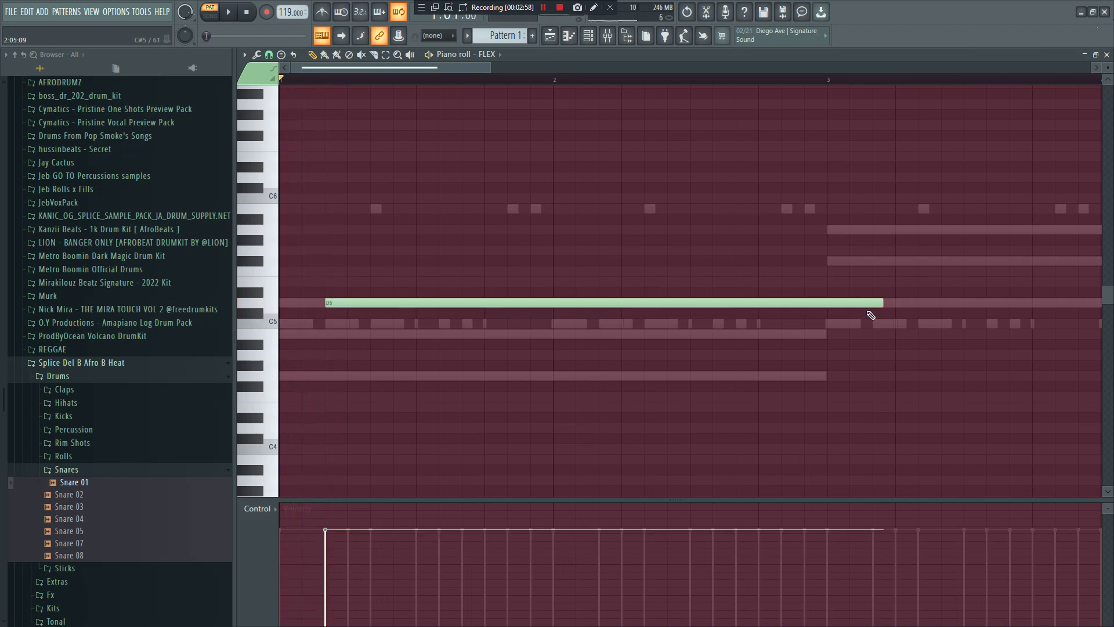
pyautogui.moveTo(875, 303); pyautogui.dragTo(290, 306)
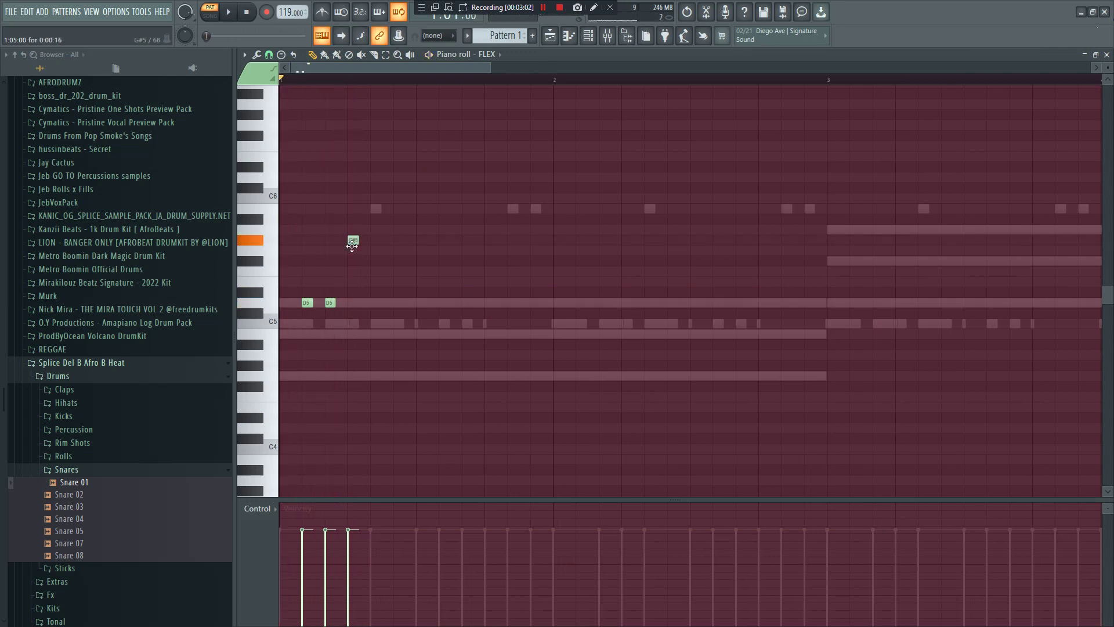
# Add a short G5 note at 1:05:00 and an F#5 note right after it, testing the melody with playback.
pyautogui.press('space')
pyautogui.press('space')
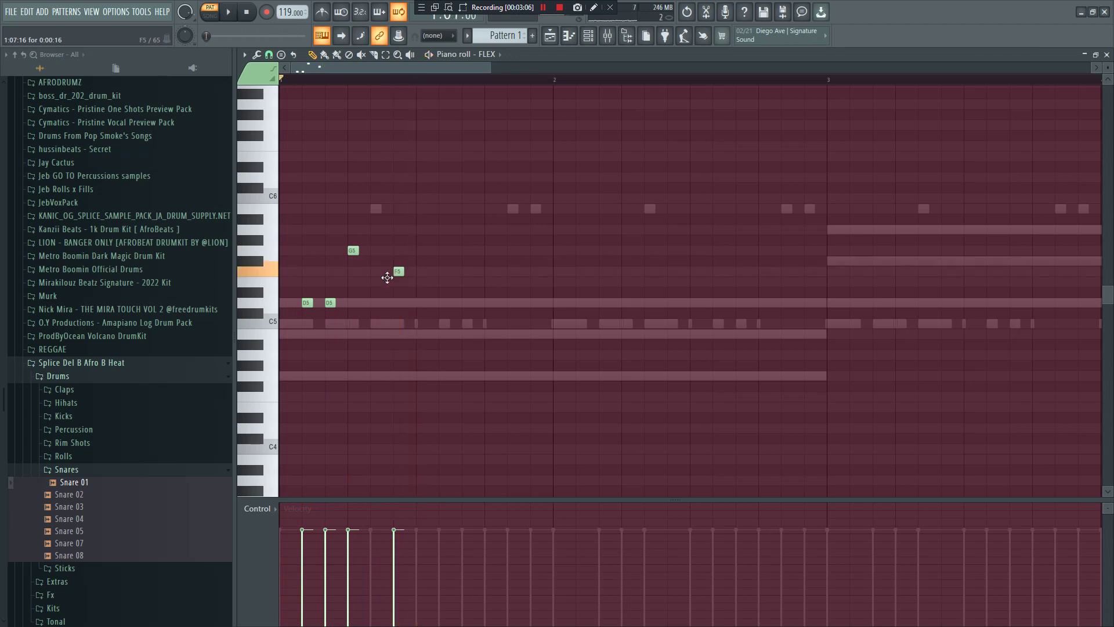
pyautogui.moveTo(384, 263); pyautogui.dragTo(380, 284)
pyautogui.press('space')
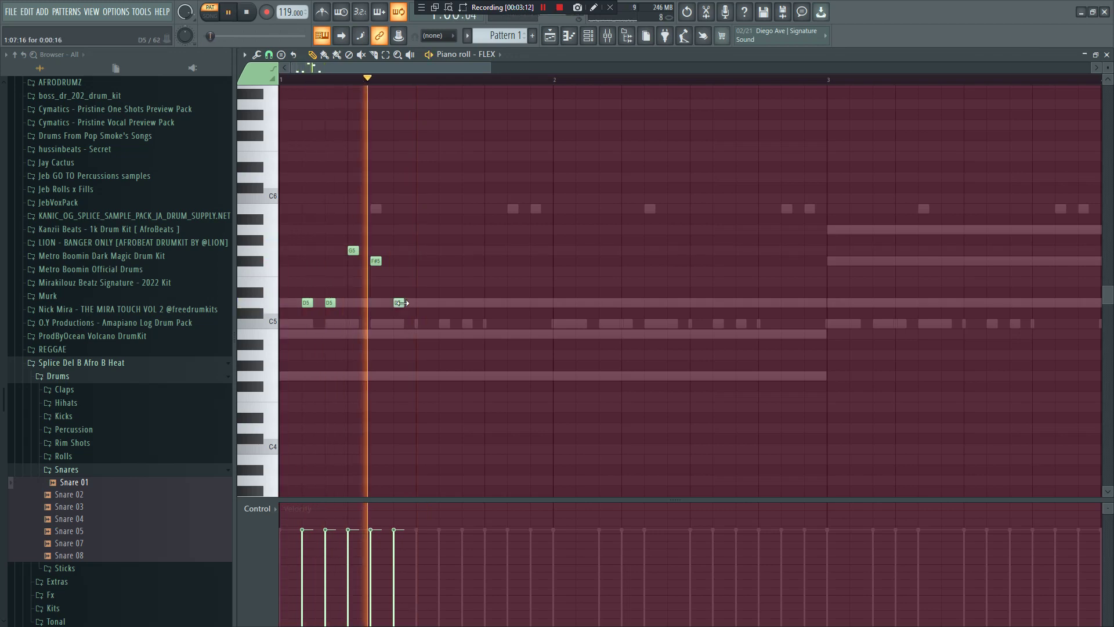
pyautogui.press('space')
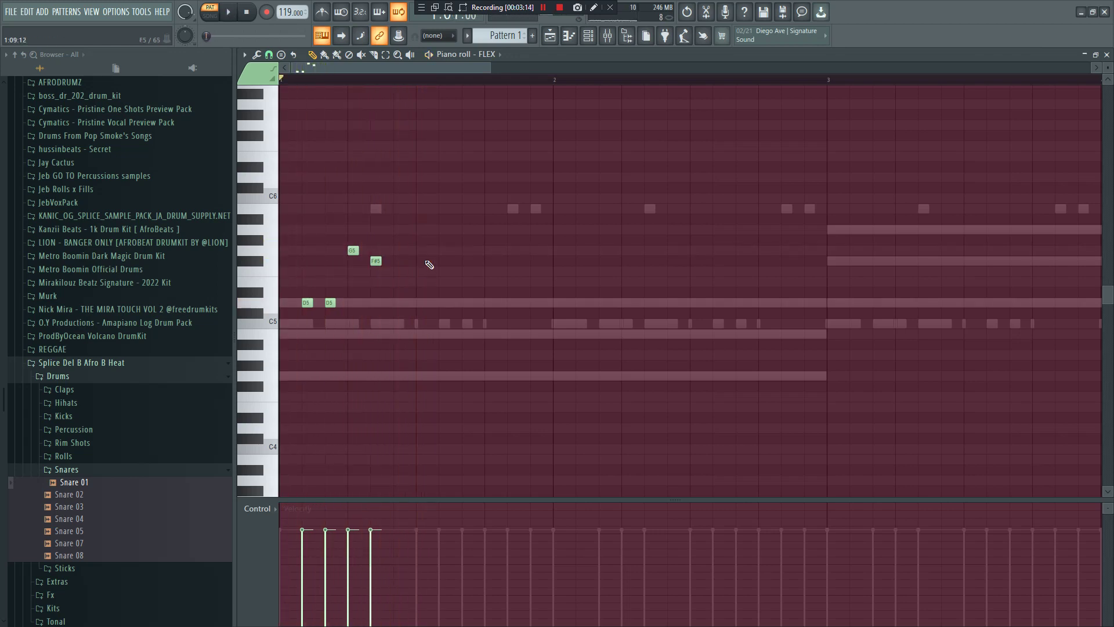
# Add a G5 note at the middle of bar 1 and copy the five-note FLEX motif half a bar later.
pyautogui.moveTo(473, 338); pyautogui.dragTo(205, 225)
pyautogui.keyDown('shift'); pyautogui.moveTo(320, 300); pyautogui.dragTo(467, 306); pyautogui.keyUp('shift')
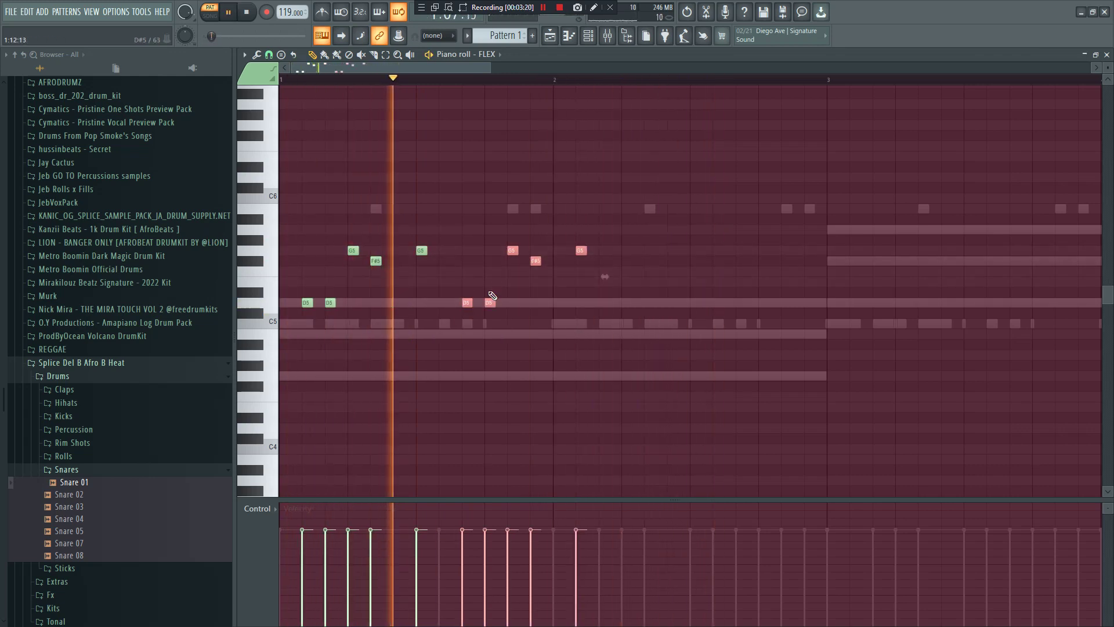
pyautogui.press('space')
pyautogui.moveTo(478, 306); pyautogui.dragTo(457, 306)
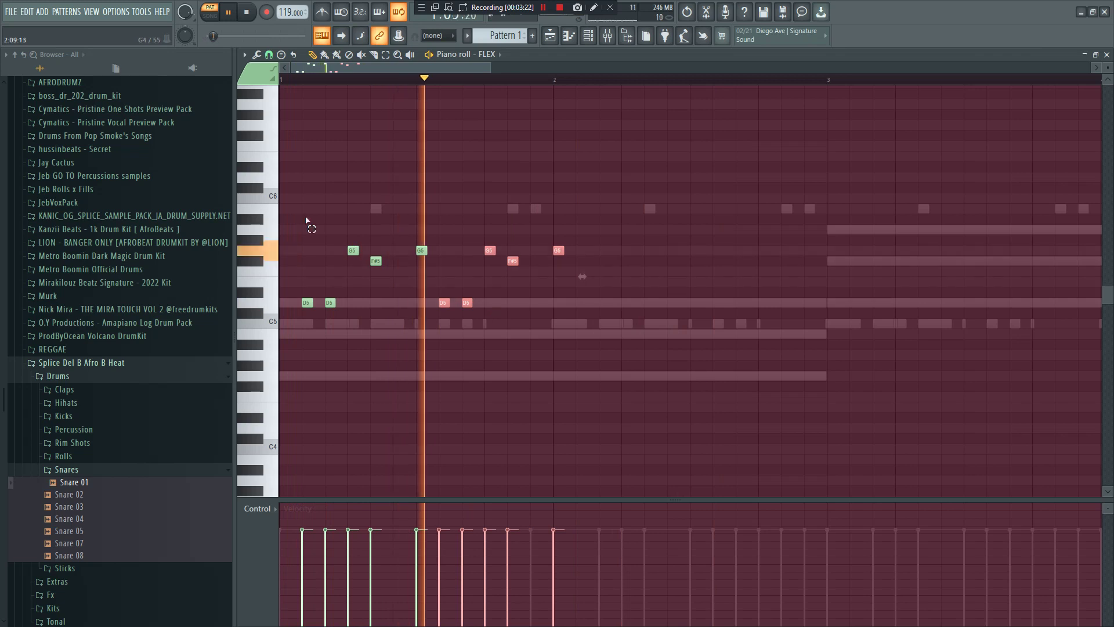
# Copy the bar 1 melody to bar 2, then duplicate the two-bar phrase into bars 3 and 4.
pyautogui.keyDown('ctrl'); pyautogui.moveTo(303, 219); pyautogui.dragTo(687, 377); pyautogui.keyUp('ctrl')
pyautogui.keyDown('shift'); pyautogui.moveTo(309, 302); pyautogui.dragTo(663, 307); pyautogui.keyUp('shift')
pyautogui.moveTo(512, 303); pyautogui.dragTo(586, 298)
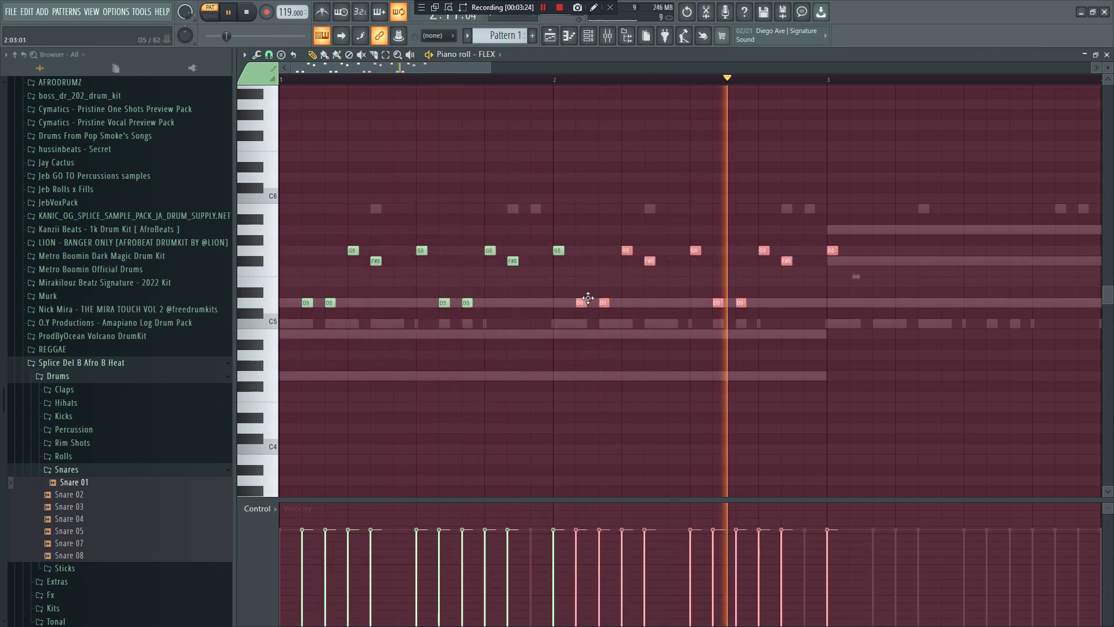
pyautogui.hotkey('ctrl', 'b')
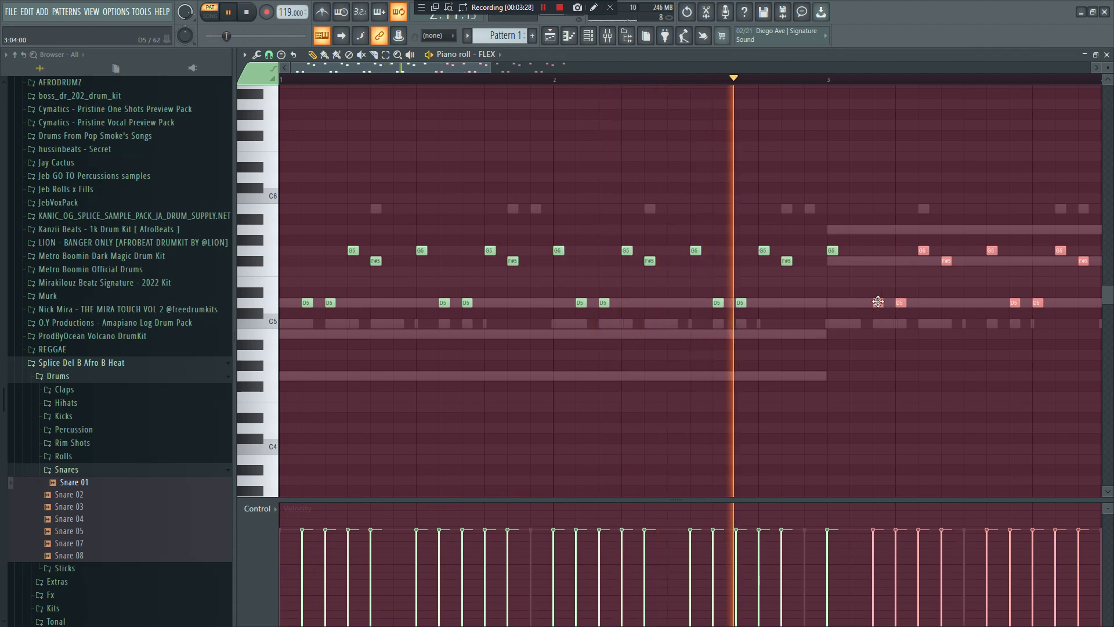
pyautogui.moveTo(878, 301); pyautogui.dragTo(855, 302)
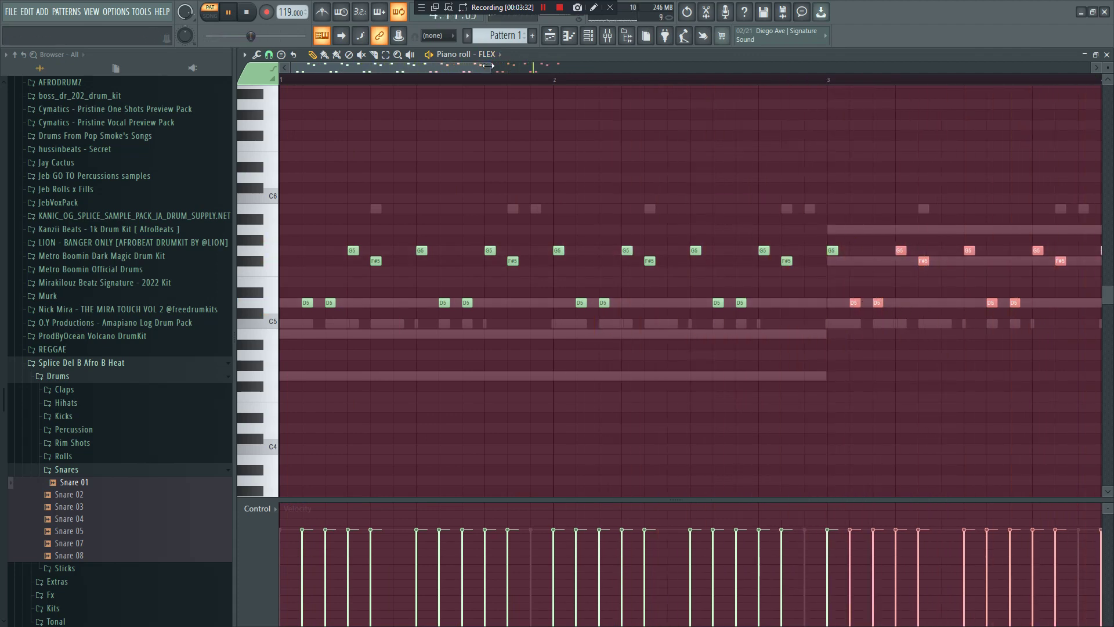
# Copy the two-bar phrase to bar 5 three semitones lower, and delete the leftover G5 note at the start of bar 5.
pyautogui.moveTo(489, 68); pyautogui.dragTo(774, 116)
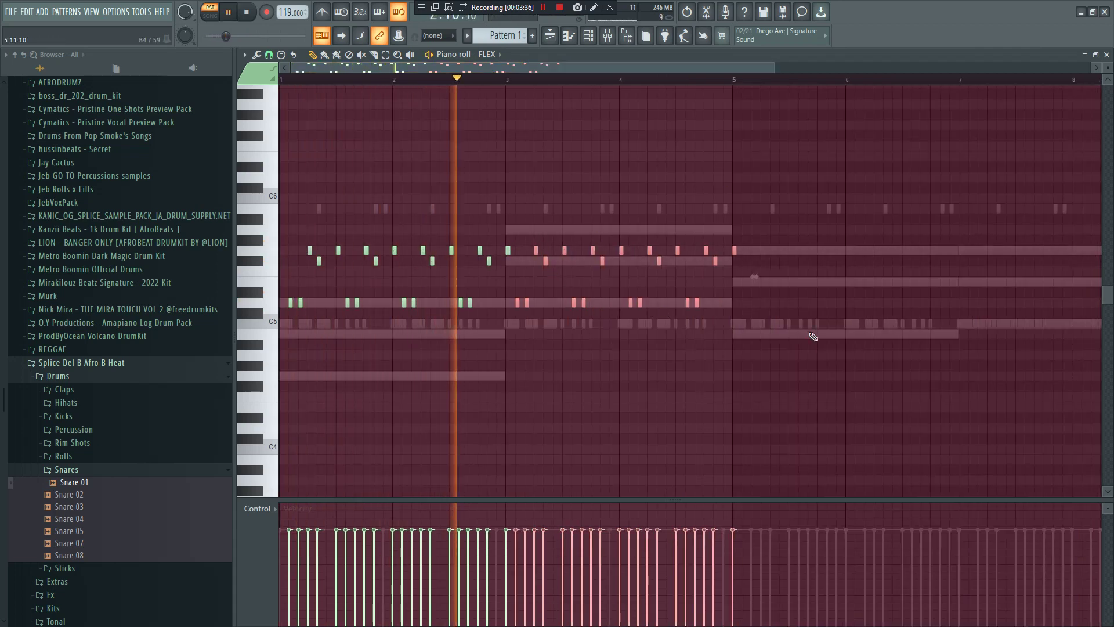
pyautogui.moveTo(837, 359)
pyautogui.mouseDown()
pyautogui.moveTo(497, 227)
pyautogui.moveTo(792, 297)
pyautogui.moveTo(747, 277)
pyautogui.mouseUp()
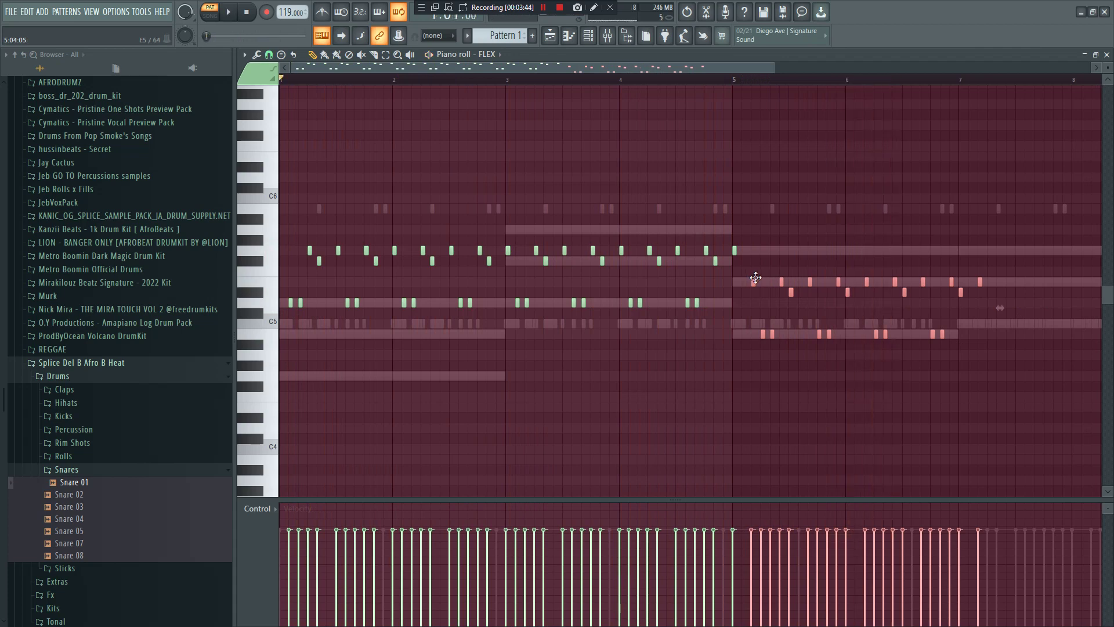
pyautogui.moveTo(755, 278); pyautogui.dragTo(740, 280)
pyautogui.press('space')
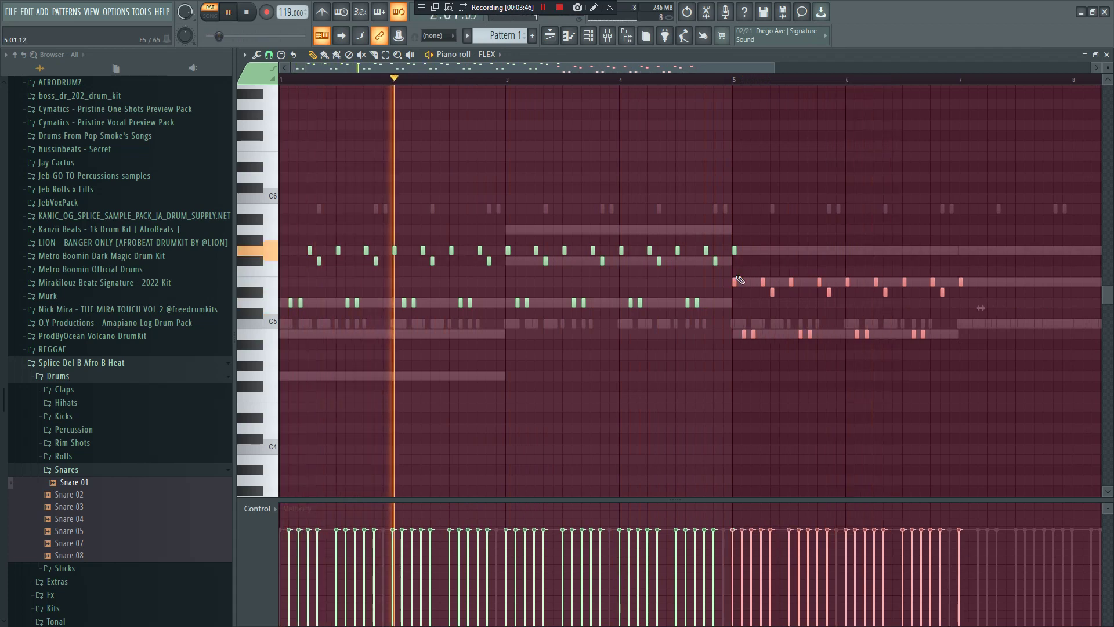
pyautogui.rightClick(735, 251)
pyautogui.click(721, 79)
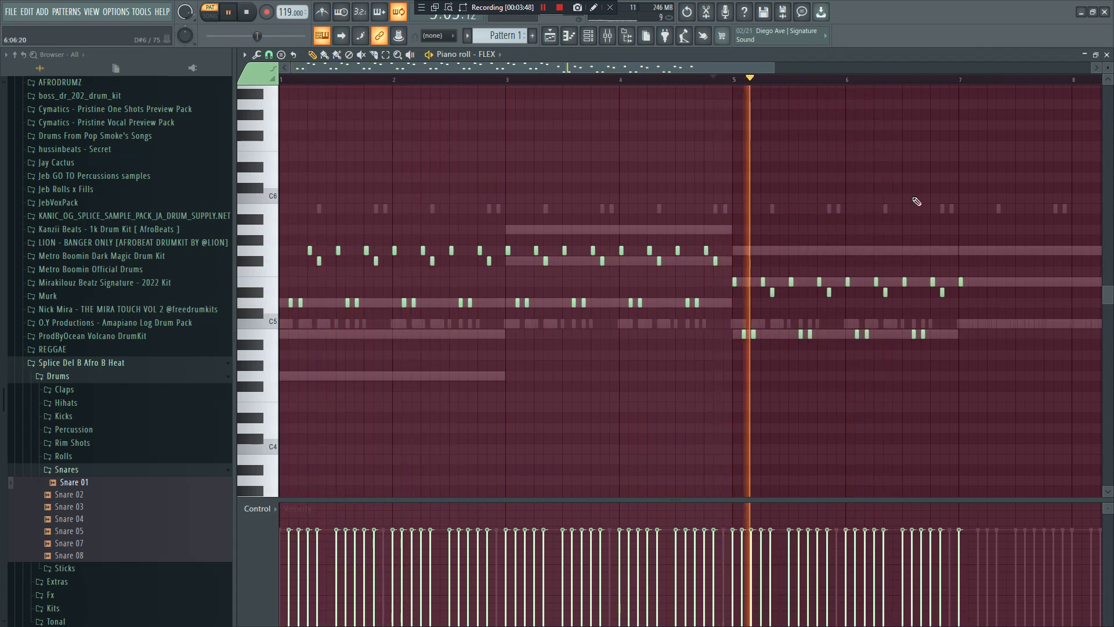
# Re-pitch the bars 5–6 phrase to G5 for the upper notes, E5 for the middle notes and B4 for the low pairs, checking with playback.
pyautogui.moveTo(965, 318); pyautogui.dragTo(778, 303)
pyautogui.hotkey('ctrl', 'd')
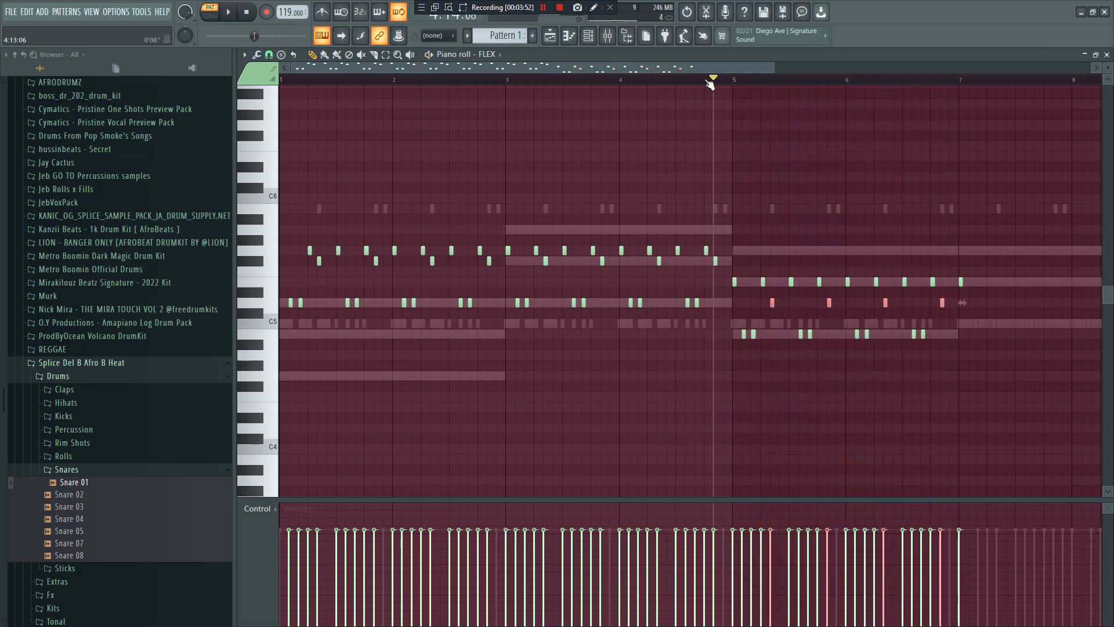
pyautogui.click(705, 79)
pyautogui.moveTo(997, 378); pyautogui.dragTo(733, 247)
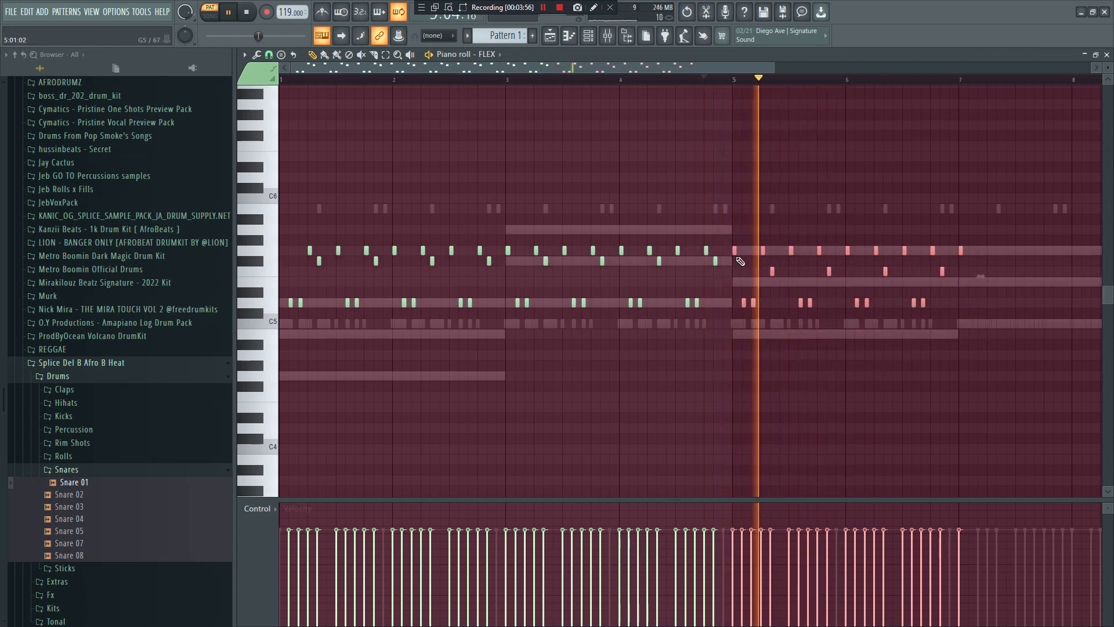
pyautogui.moveTo(737, 291); pyautogui.dragTo(923, 333)
pyautogui.moveTo(746, 266); pyautogui.dragTo(942, 284)
pyautogui.press('space')
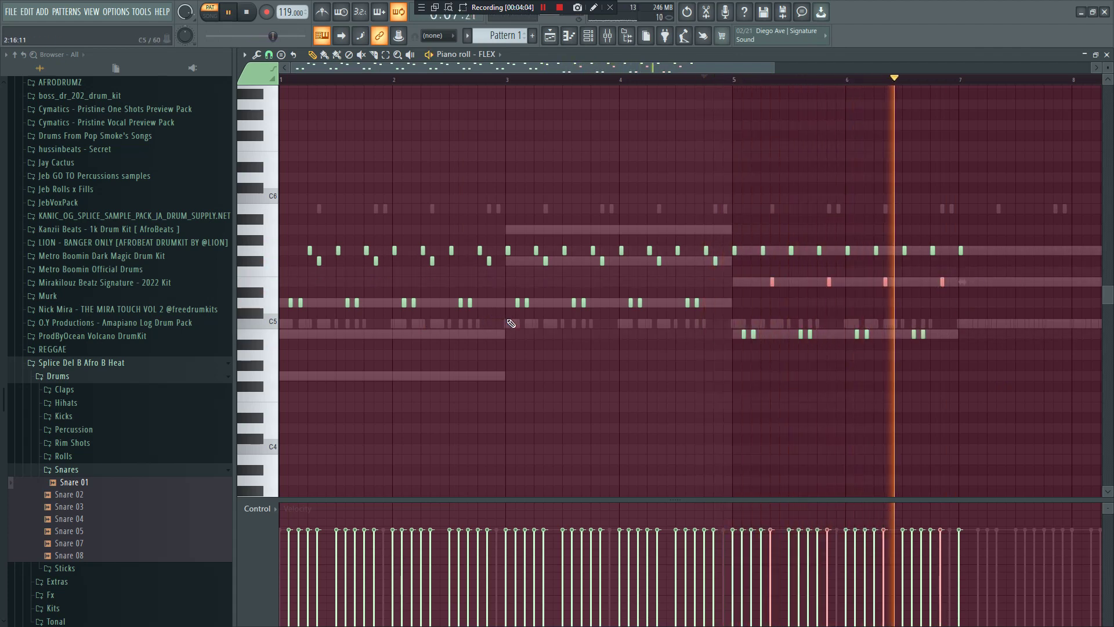
# Duplicate the bars 5–6 melody into bars 7–8 with its low note pairs raised to C5.
pyautogui.moveTo(511, 320); pyautogui.dragTo(1038, 251)
pyautogui.moveTo(853, 315); pyautogui.dragTo(1055, 283)
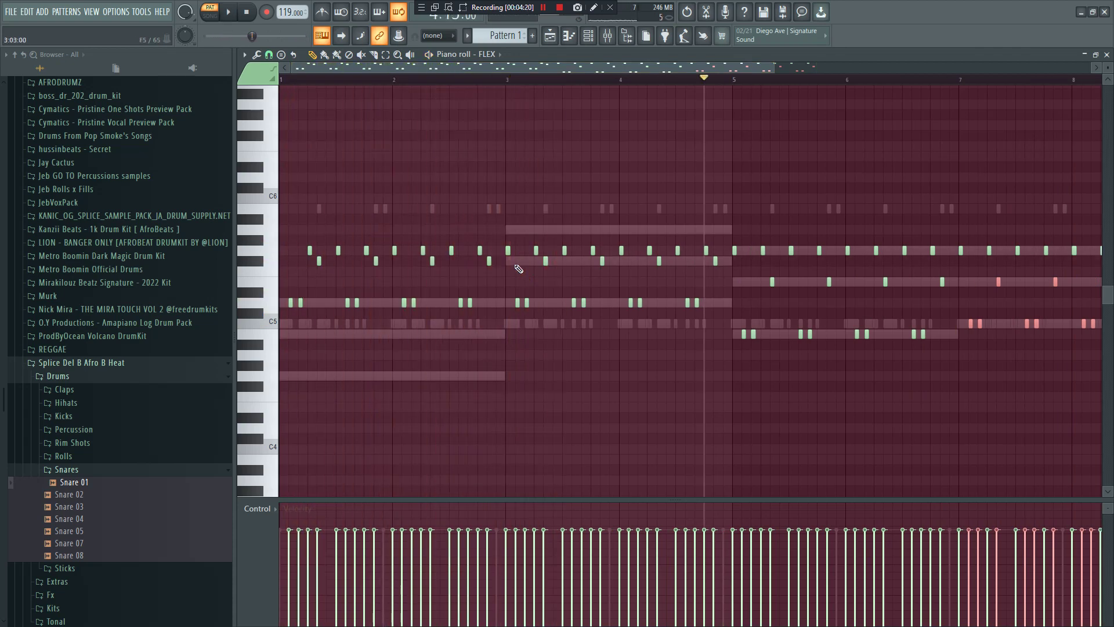
# In bars 3–4, lower the F#5 notes to E5 and the G5 notes to F#5.
pyautogui.moveTo(534, 268); pyautogui.dragTo(713, 281)
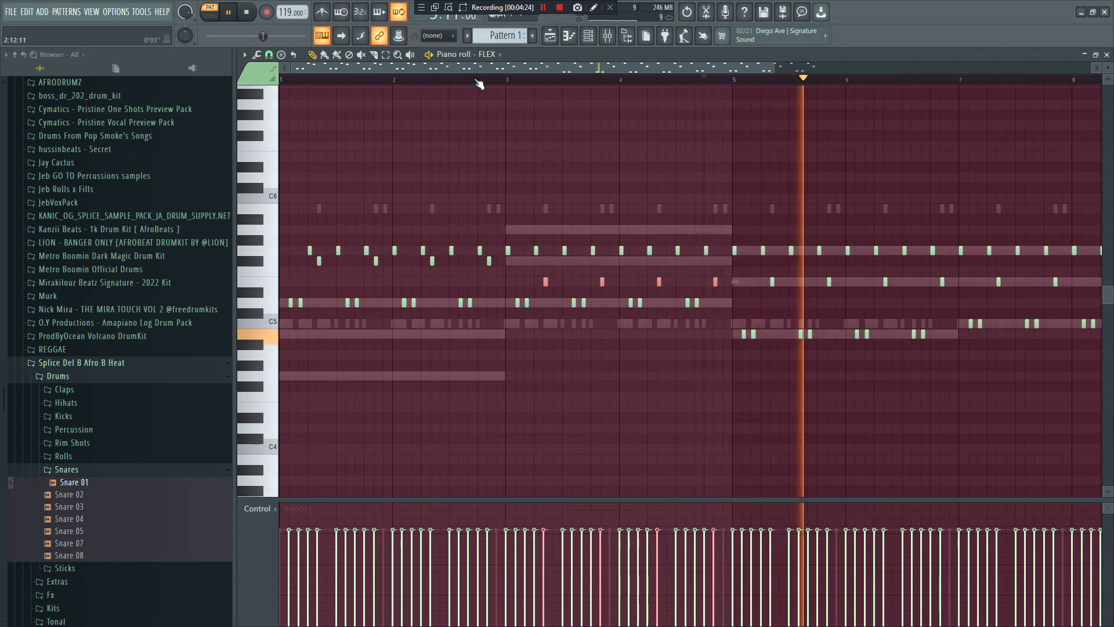
pyautogui.moveTo(730, 235); pyautogui.dragTo(506, 260)
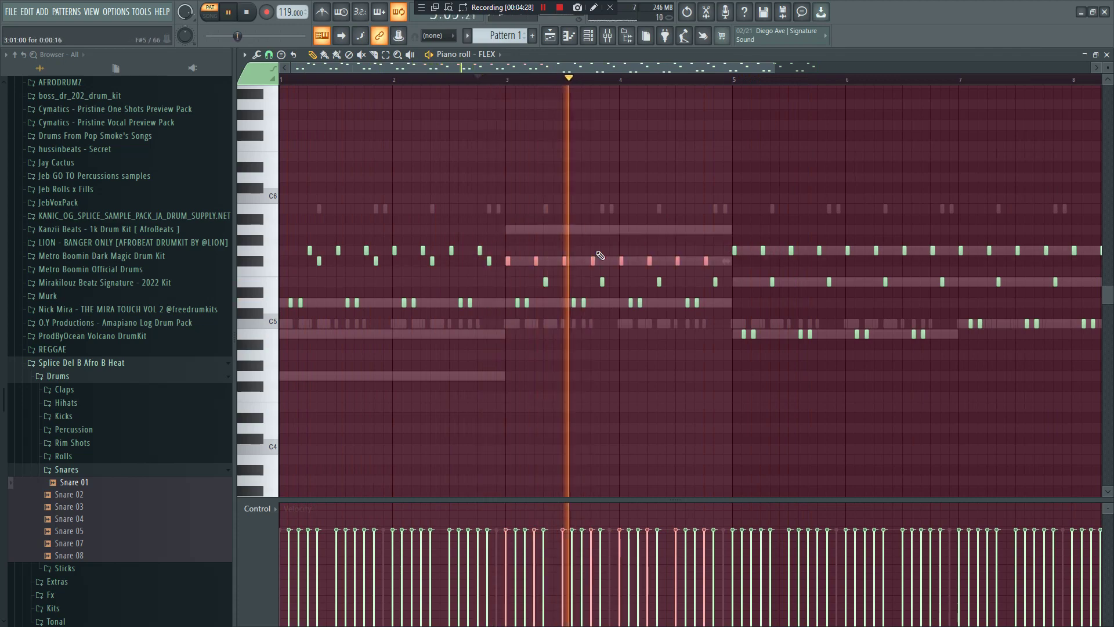
pyautogui.moveTo(774, 68); pyautogui.dragTo(1091, 69)
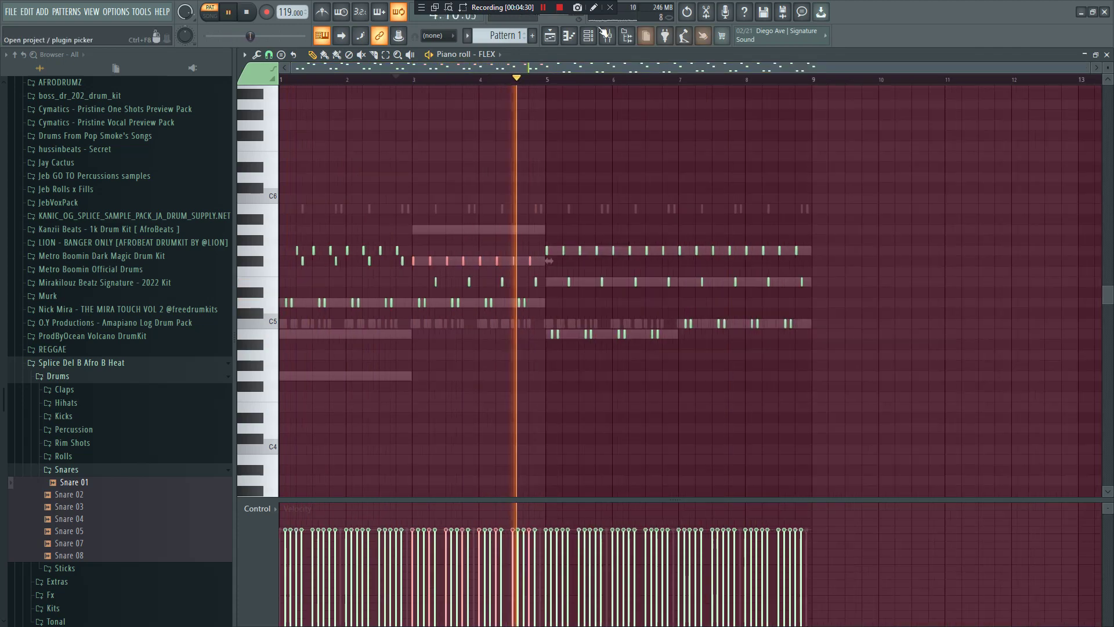
# Copy the Snare 01 channel's notes into the Clap 11 channel and play the pattern.
pyautogui.click(589, 37)
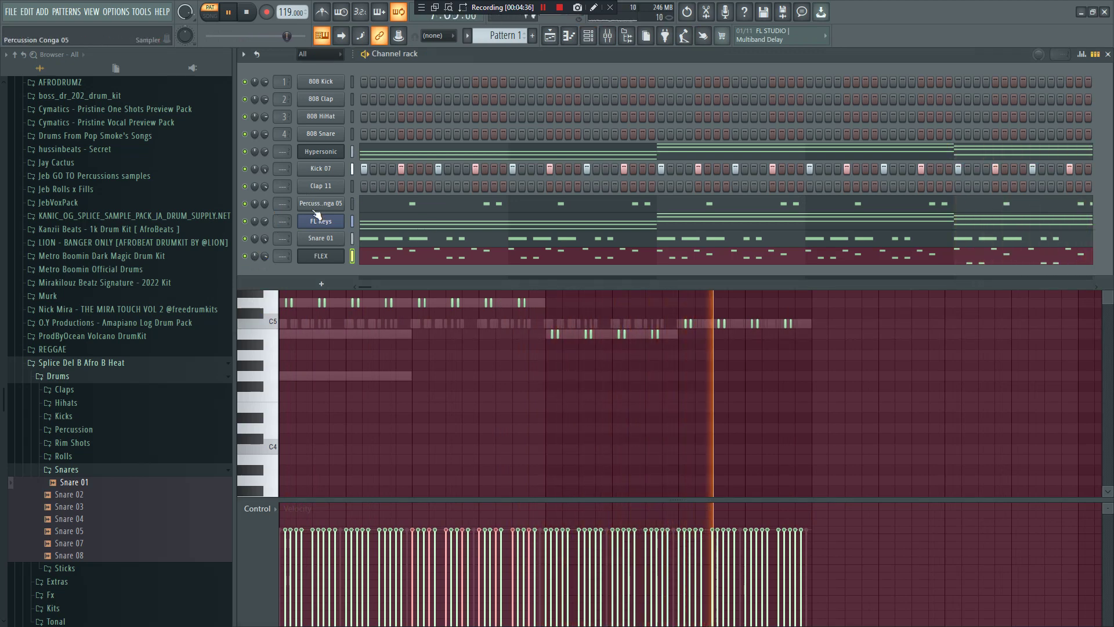
pyautogui.press('space')
pyautogui.rightClick(322, 240)
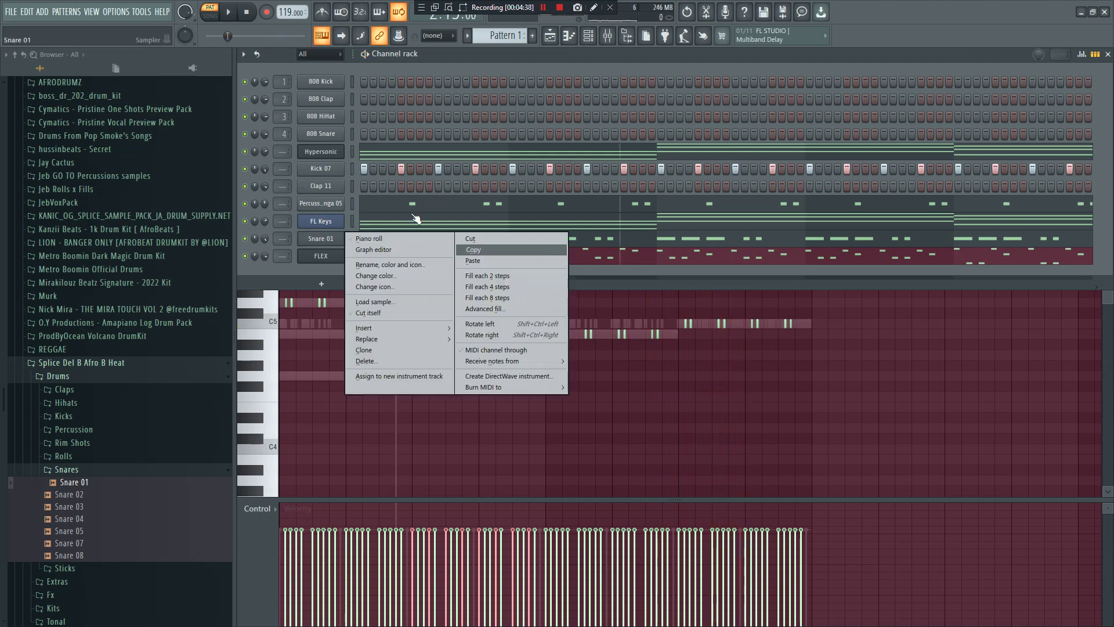
pyautogui.rightClick(321, 187)
pyautogui.click(522, 209)
pyautogui.press('space')
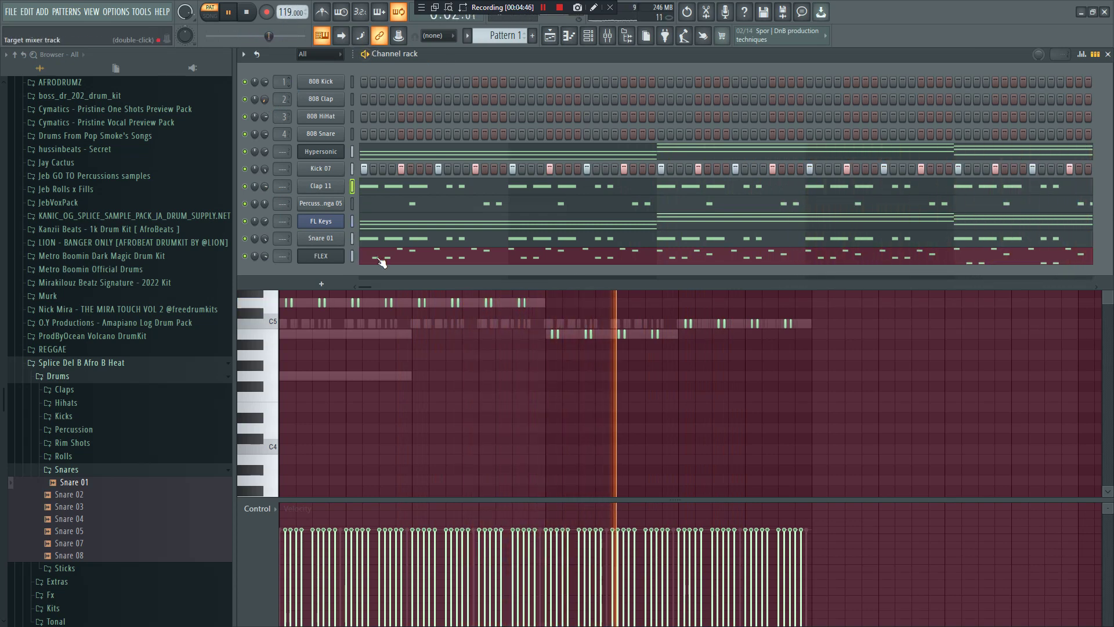
# Add a Fruity DX10 channel and open its piano roll.
pyautogui.click(335, 286)
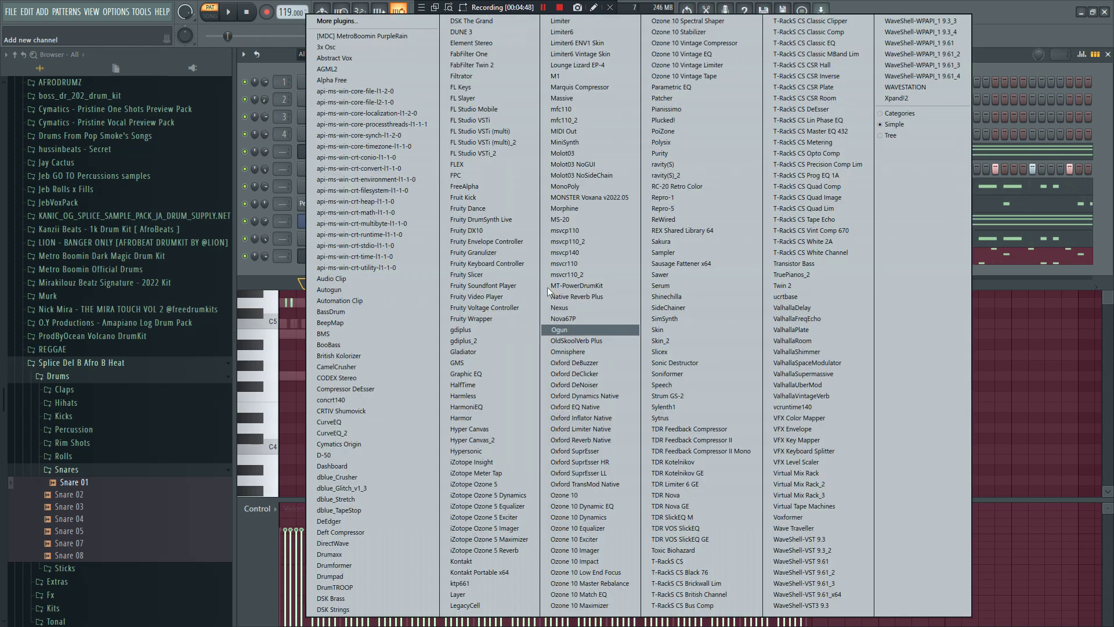
pyautogui.click(499, 231)
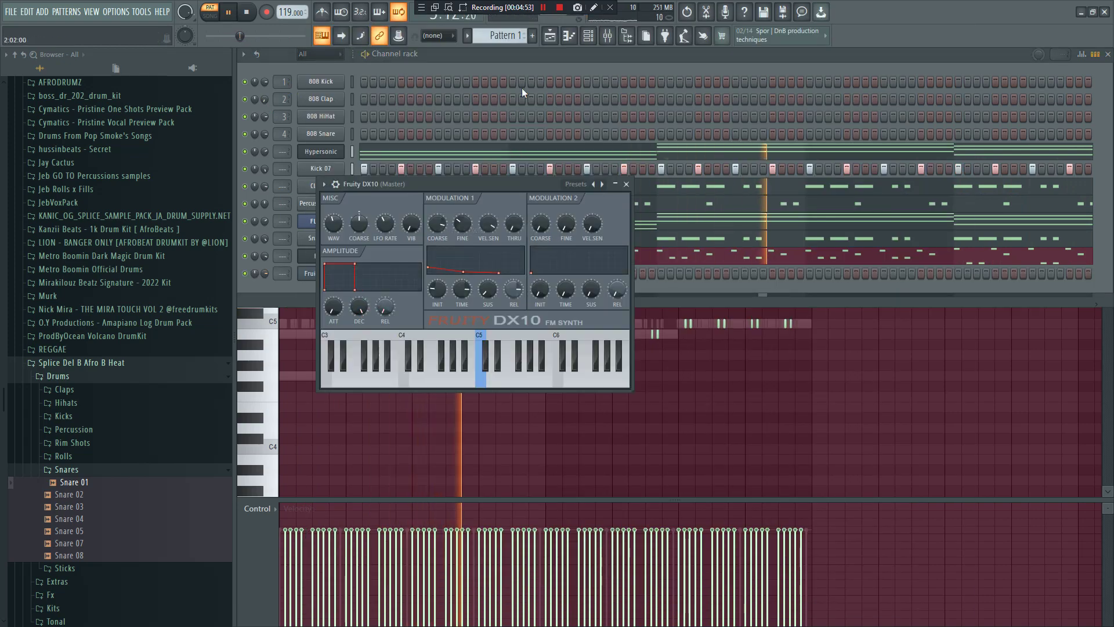
pyautogui.click(539, 58)
pyautogui.rightClick(339, 273)
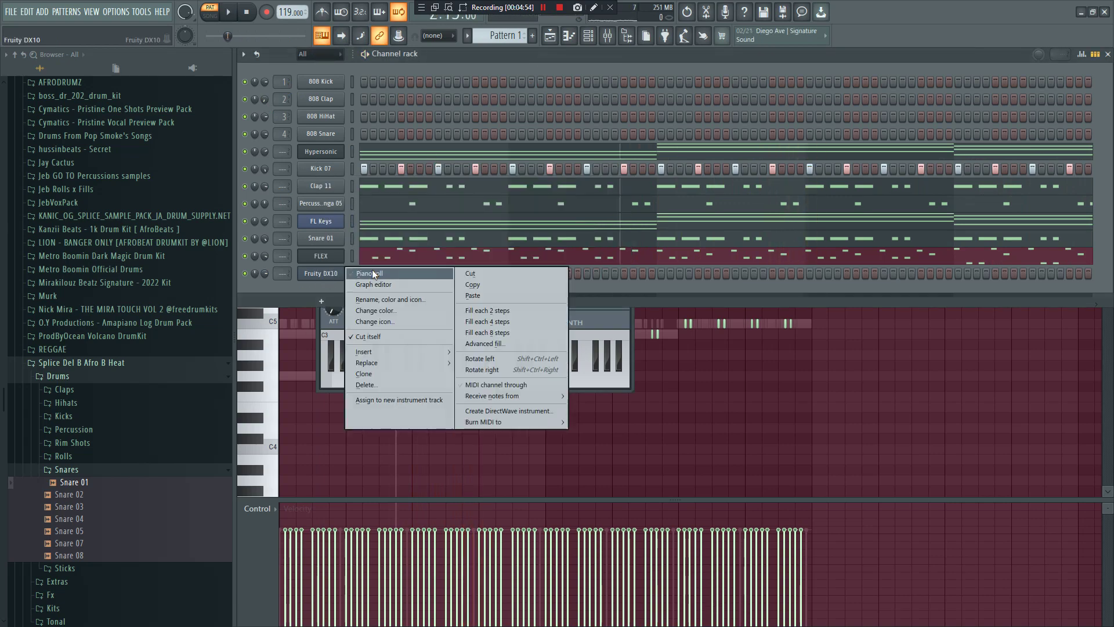
pyautogui.click(374, 273)
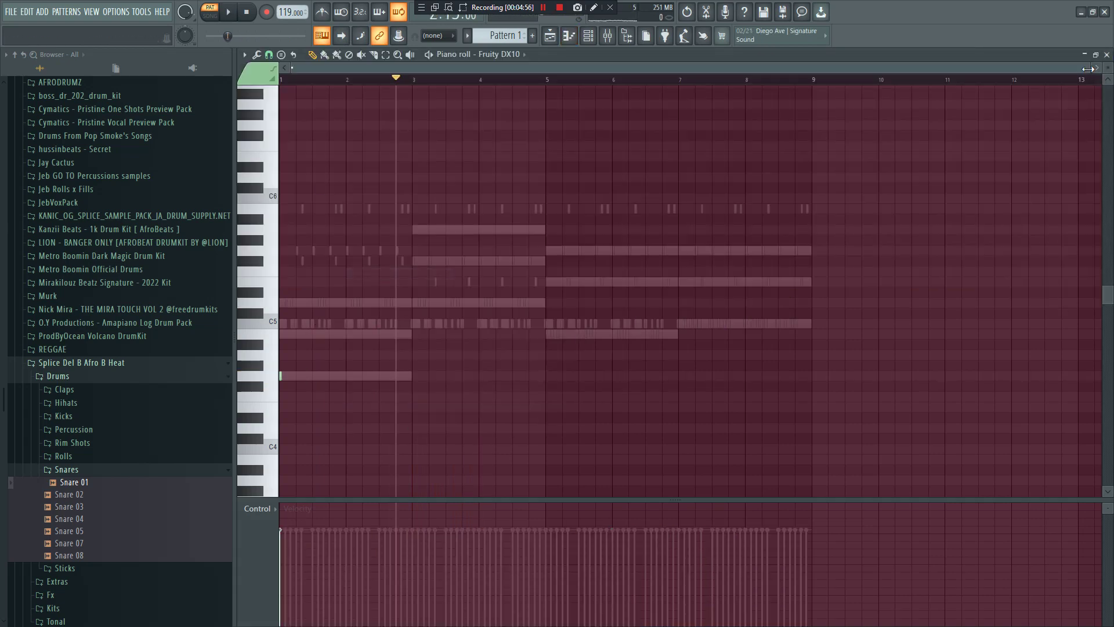
# Draw G4 at the start of bar 1, D5 at 1:06:08 and G4 at 1:10:08, each 0:02:00 long, in the Fruity DX10 piano roll.
pyautogui.moveTo(1088, 69); pyautogui.dragTo(509, 69)
pyautogui.press('space')
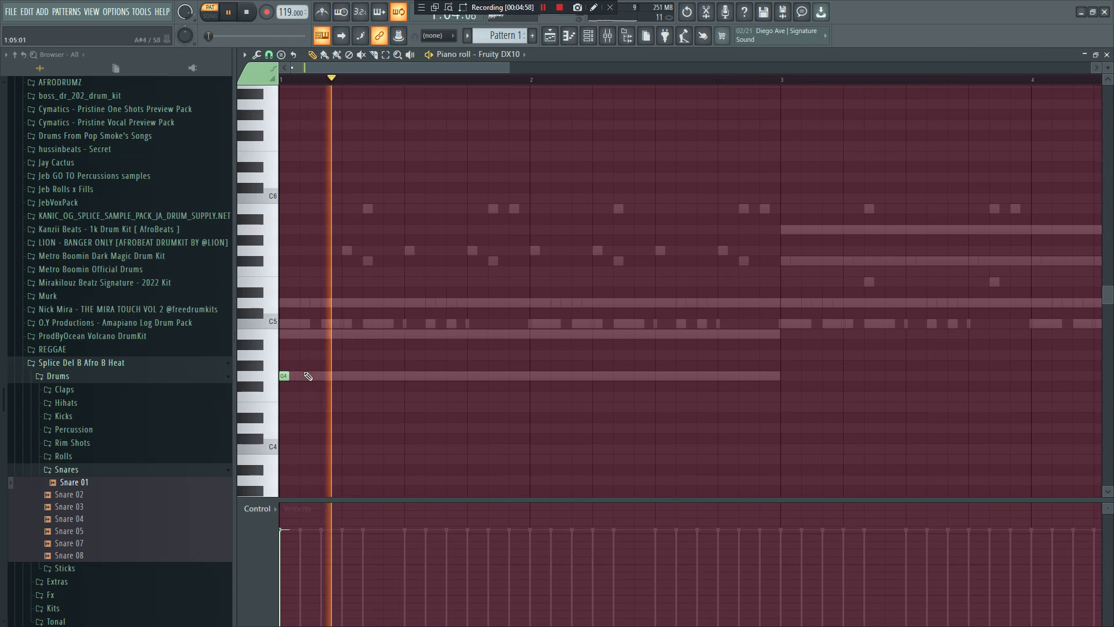
pyautogui.press('space')
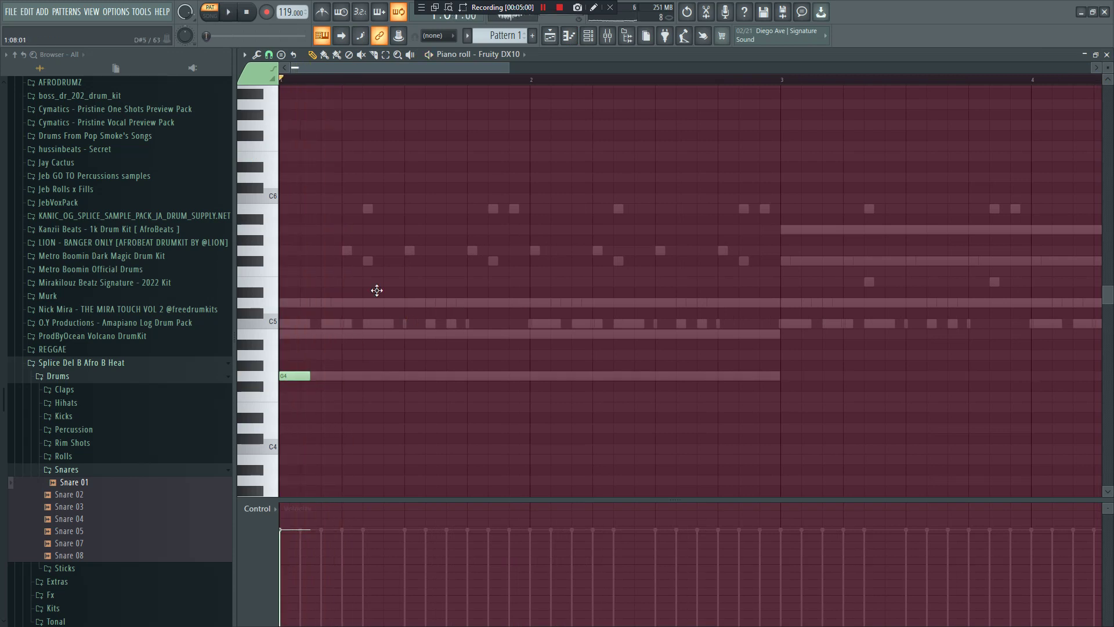
pyautogui.moveTo(376, 289); pyautogui.dragTo(378, 302)
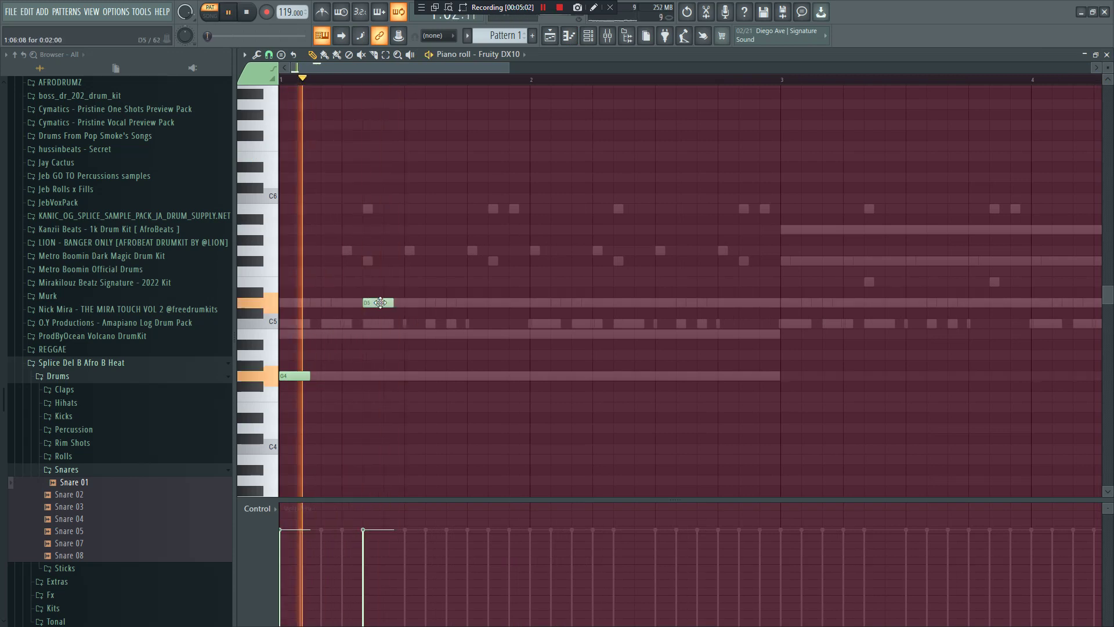
pyautogui.press('space')
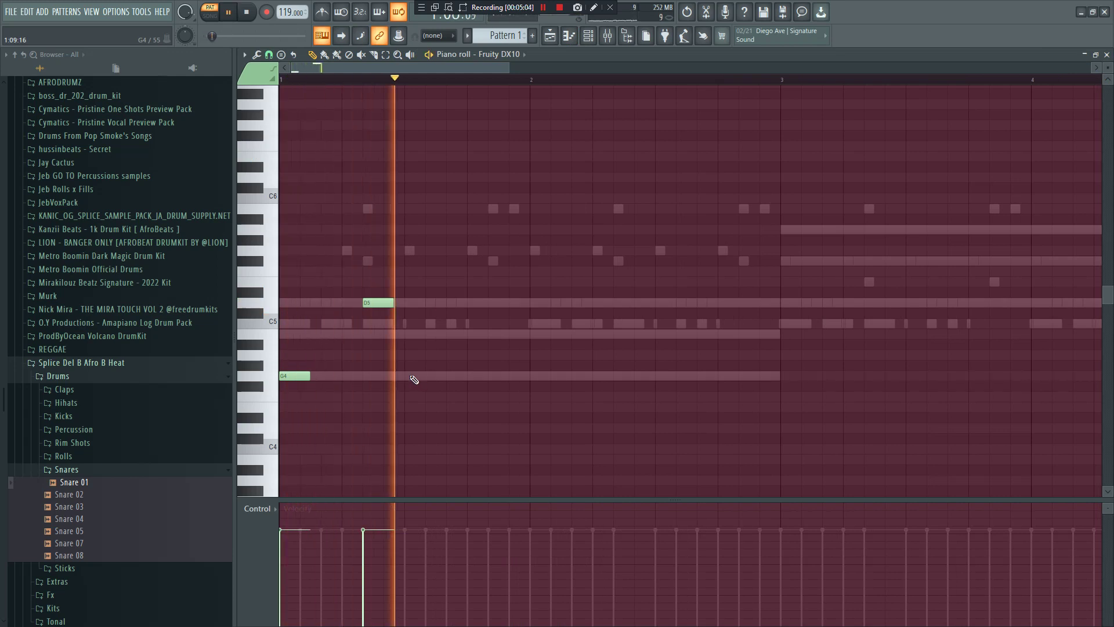
pyautogui.press('space')
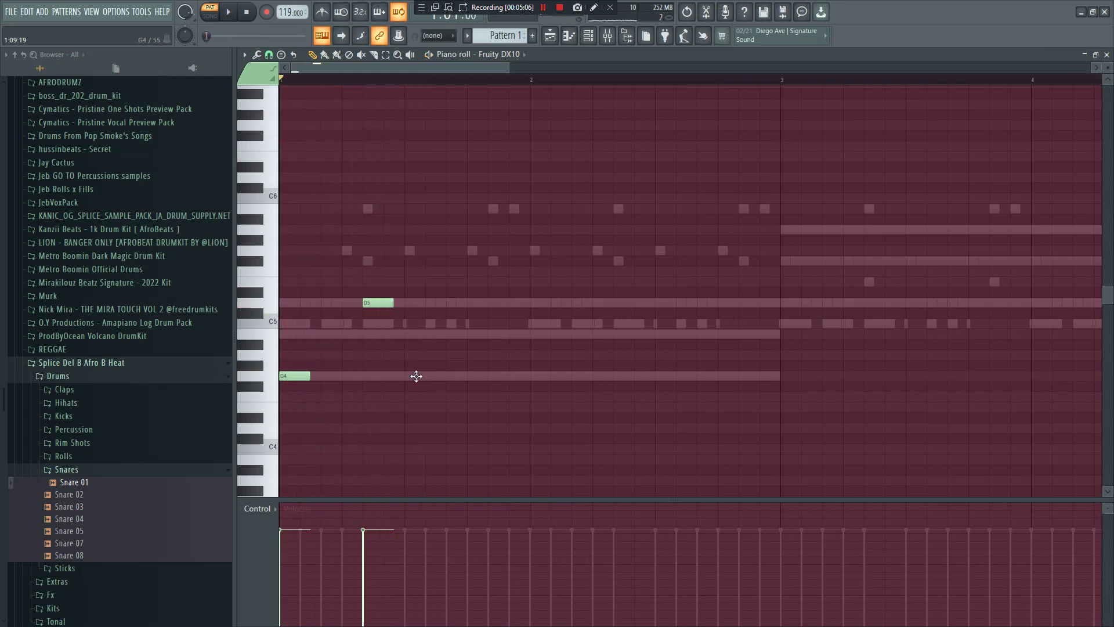
pyautogui.press('space')
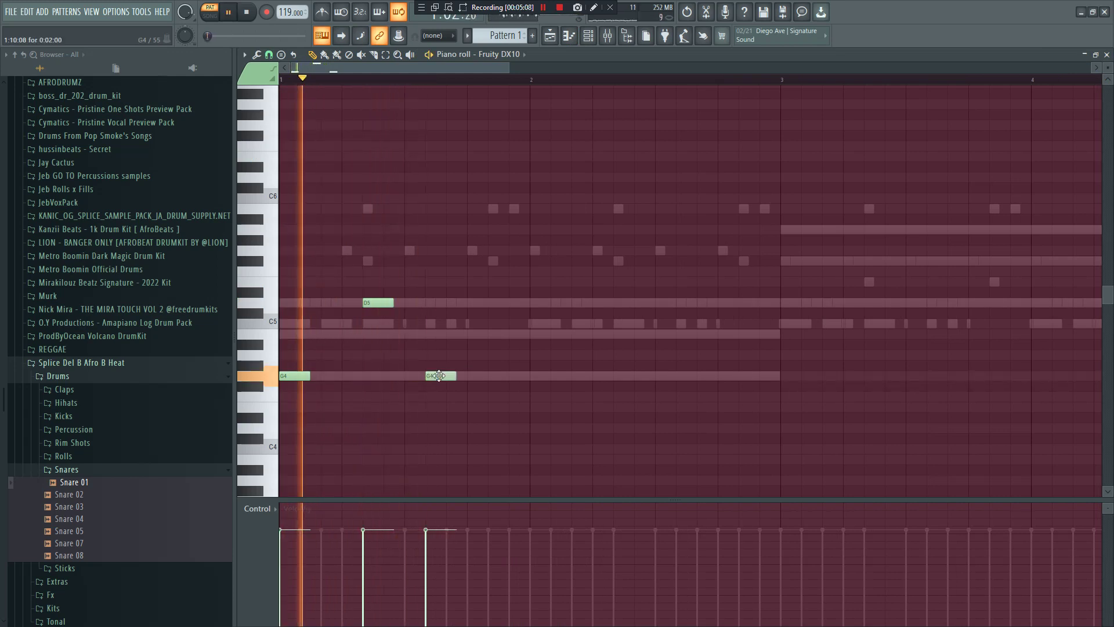
# Add a D5 note near the end of bar 1 and a longer G4 note at the start of bar 2.
pyautogui.click(492, 303)
pyautogui.click(528, 385)
pyautogui.press('space')
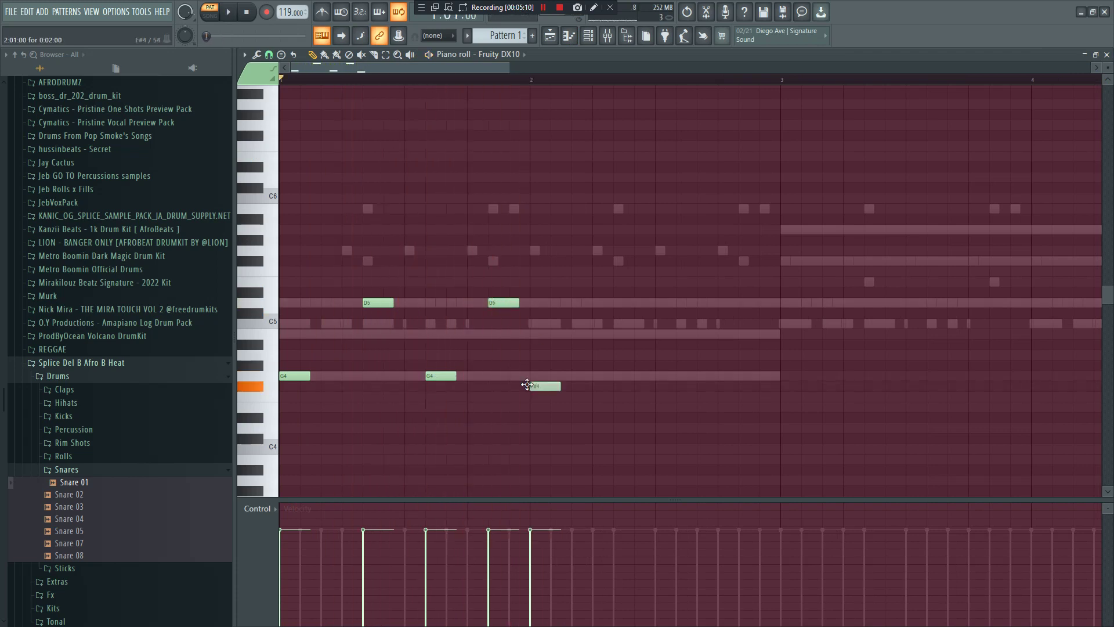
pyautogui.moveTo(560, 375); pyautogui.dragTo(581, 375)
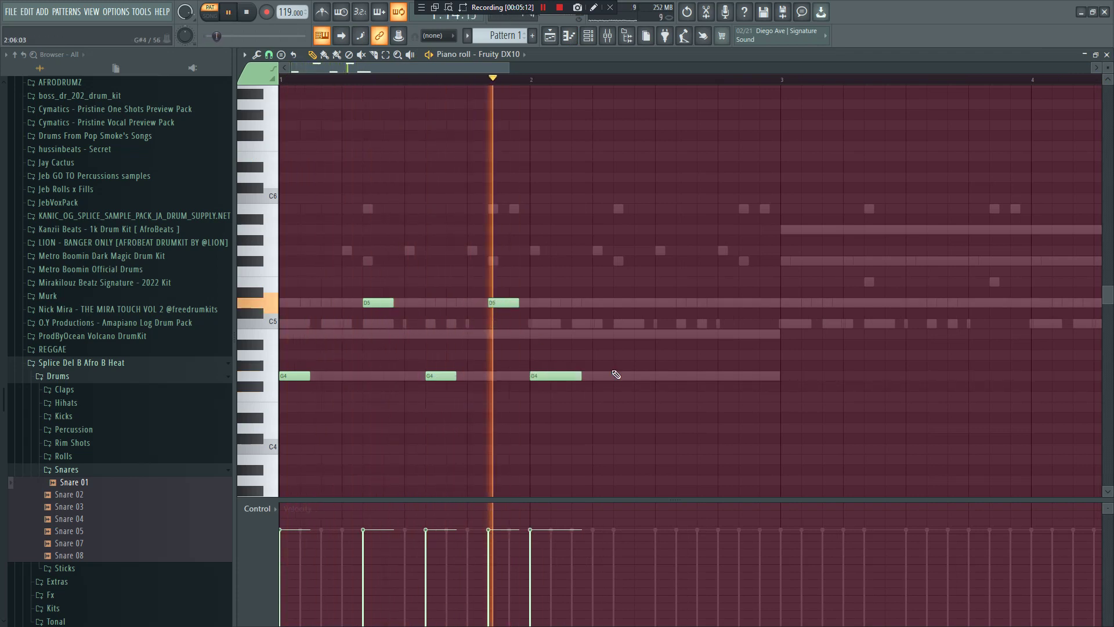
# Continue bar 2 with D5, G4 and D5 notes, and add another D5 at the start of bar 3.
pyautogui.click(621, 303)
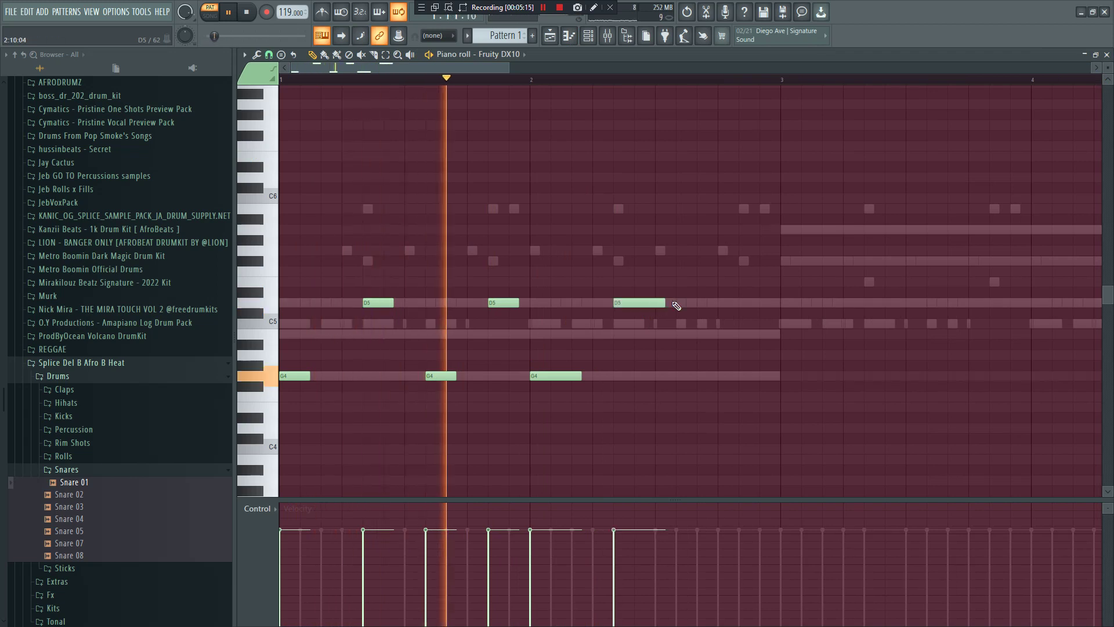
pyautogui.click(678, 375)
pyautogui.press('space')
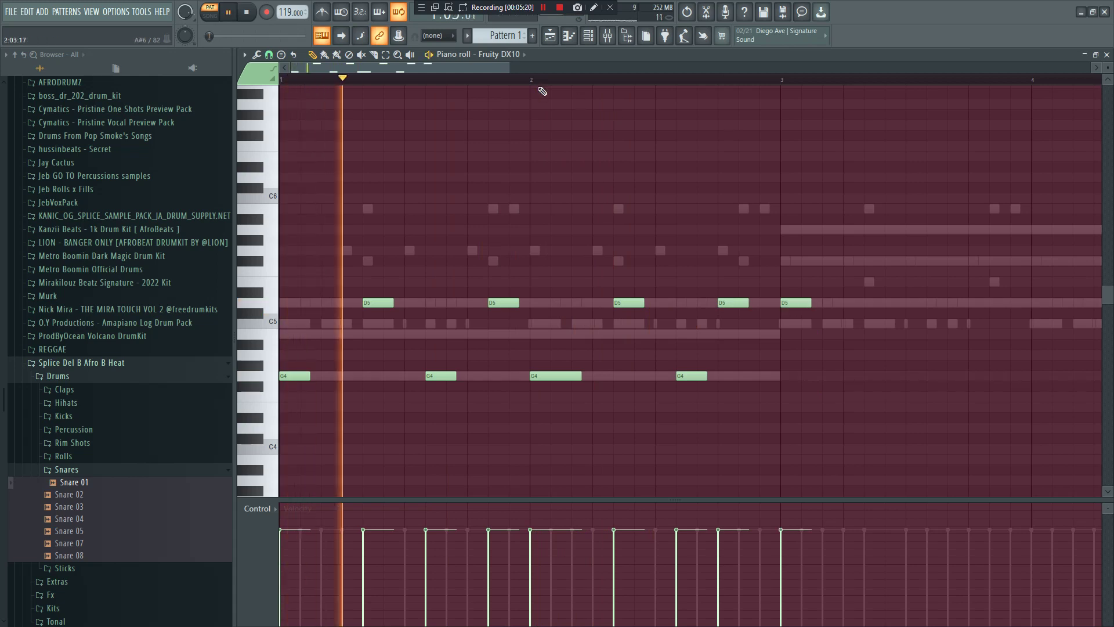
# Remove the D5 at bar 3 and replace bar 2's last D5 with one at 2:11:16, 0:02:00 long.
pyautogui.moveTo(509, 68); pyautogui.dragTo(937, 68)
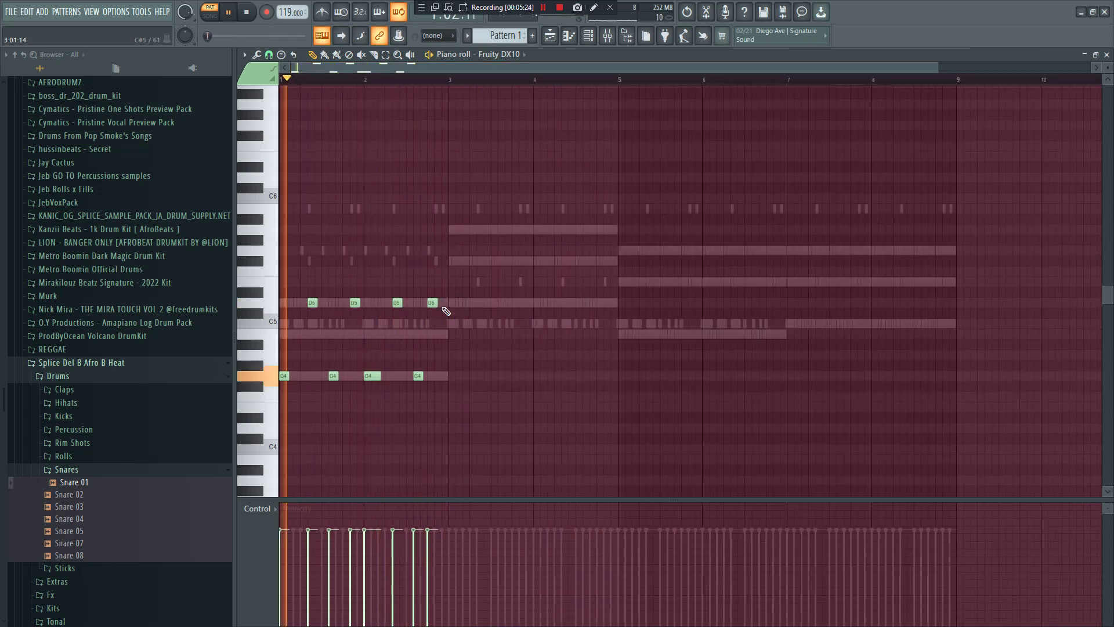
pyautogui.rightClick(436, 305)
pyautogui.click(427, 303)
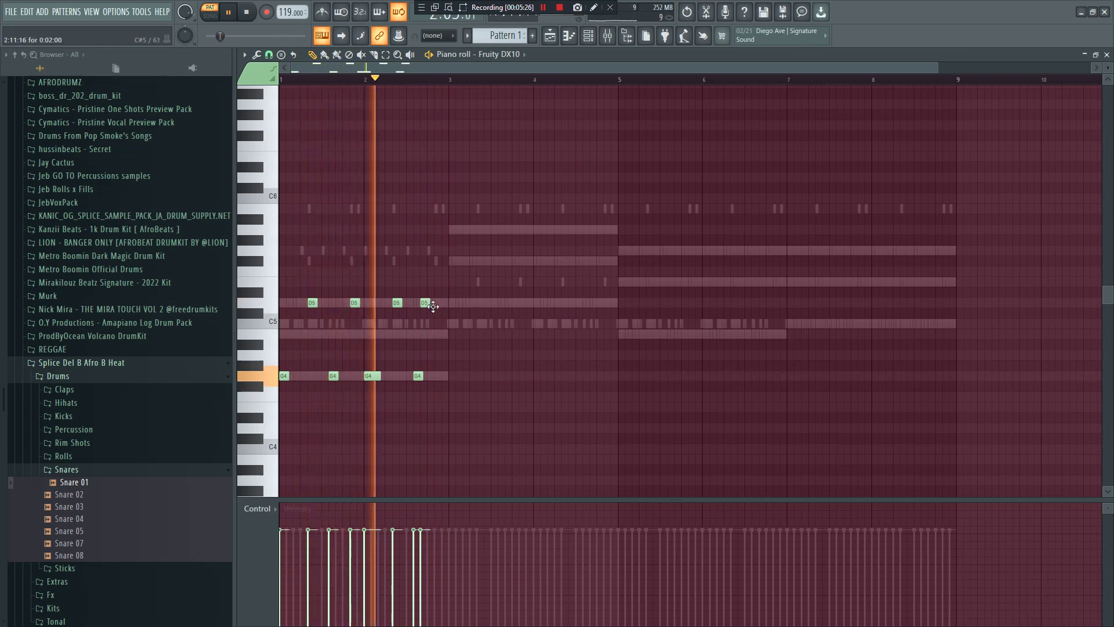
# Shift bar 2's last D5 to the bar's end and duplicate the two-bar pattern as D5/A5 in bars 3–4 and B4/G5 in bars 5–6.
pyautogui.moveTo(433, 306); pyautogui.dragTo(438, 307)
pyautogui.moveTo(526, 431); pyautogui.dragTo(273, 278)
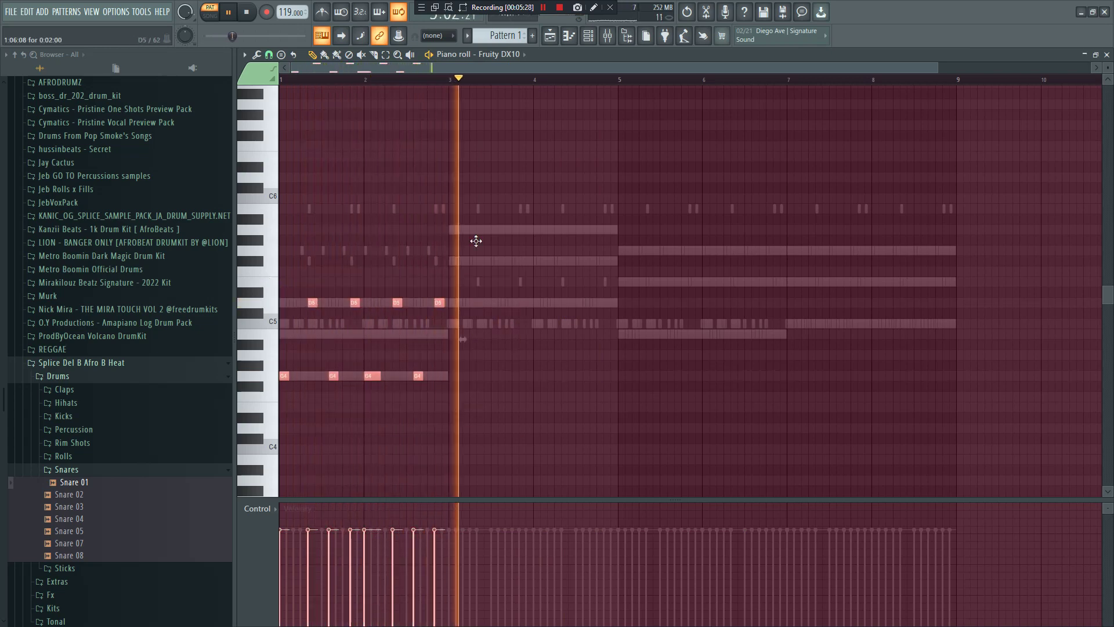
pyautogui.moveTo(476, 241)
pyautogui.mouseDown()
pyautogui.moveTo(495, 209)
pyautogui.moveTo(480, 232)
pyautogui.moveTo(679, 259)
pyautogui.moveTo(648, 259)
pyautogui.moveTo(651, 277)
pyautogui.moveTo(817, 236)
pyautogui.mouseUp()
pyautogui.click(436, 80)
pyautogui.hotkey('shift', 'Up')
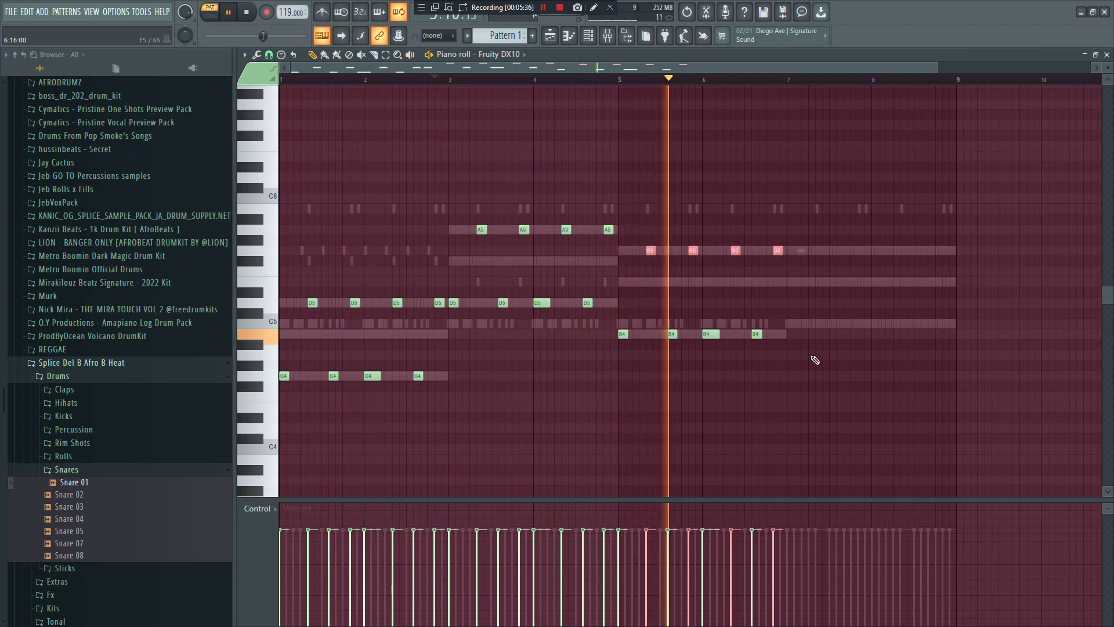
# Duplicate the bars 5–6 pattern into bars 7–8, with C5 as its lower note and G5 as its upper note.
pyautogui.moveTo(816, 359); pyautogui.dragTo(612, 227)
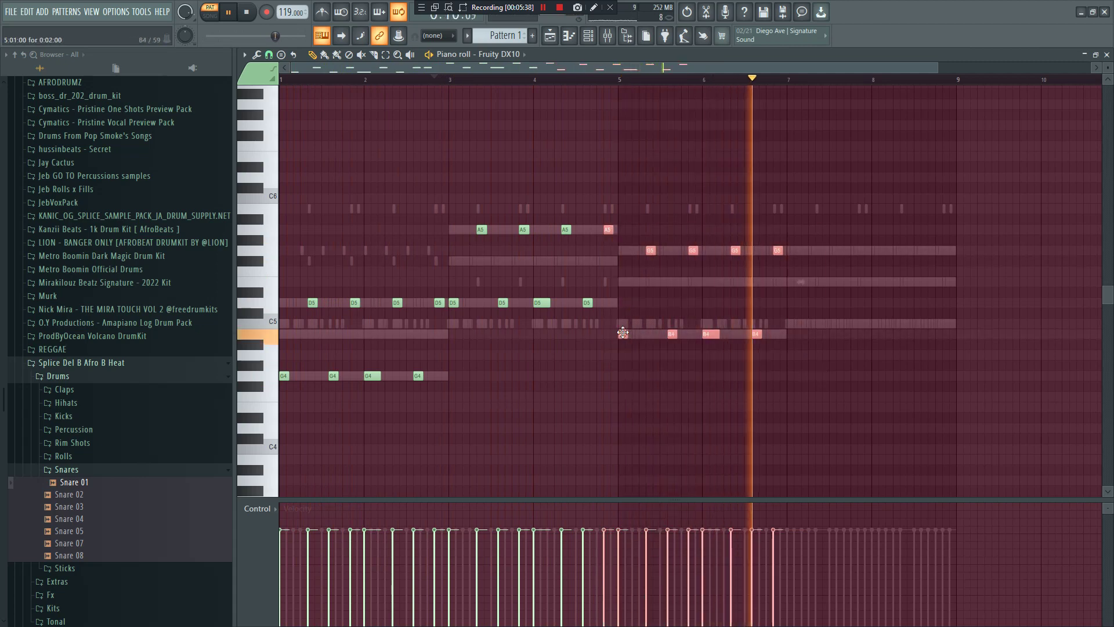
pyautogui.moveTo(623, 332); pyautogui.dragTo(793, 322)
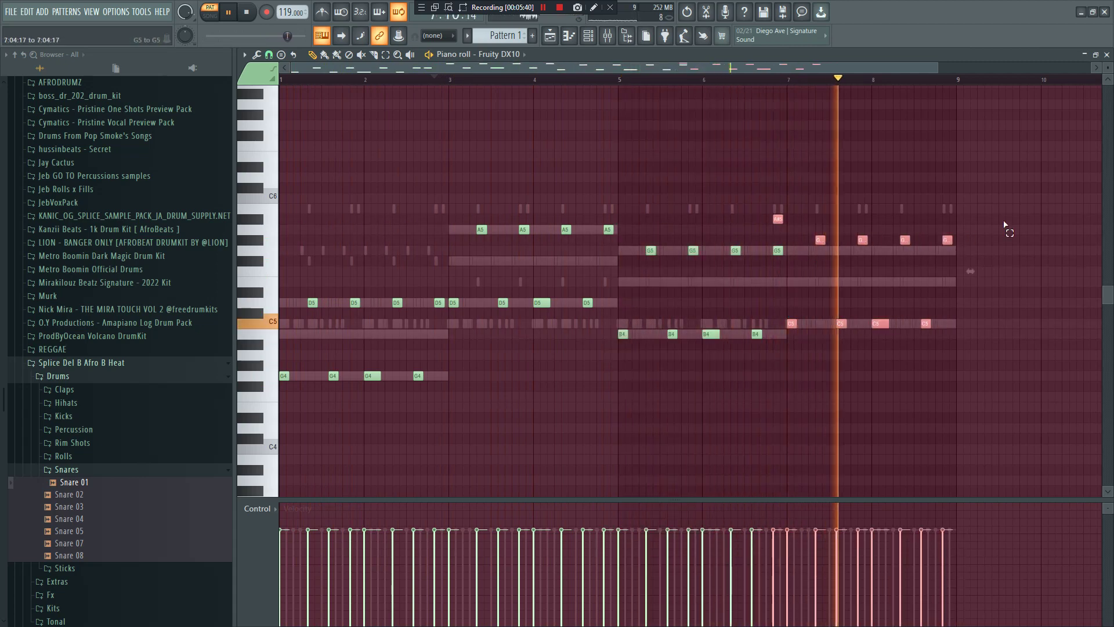
pyautogui.moveTo(807, 251); pyautogui.dragTo(947, 252)
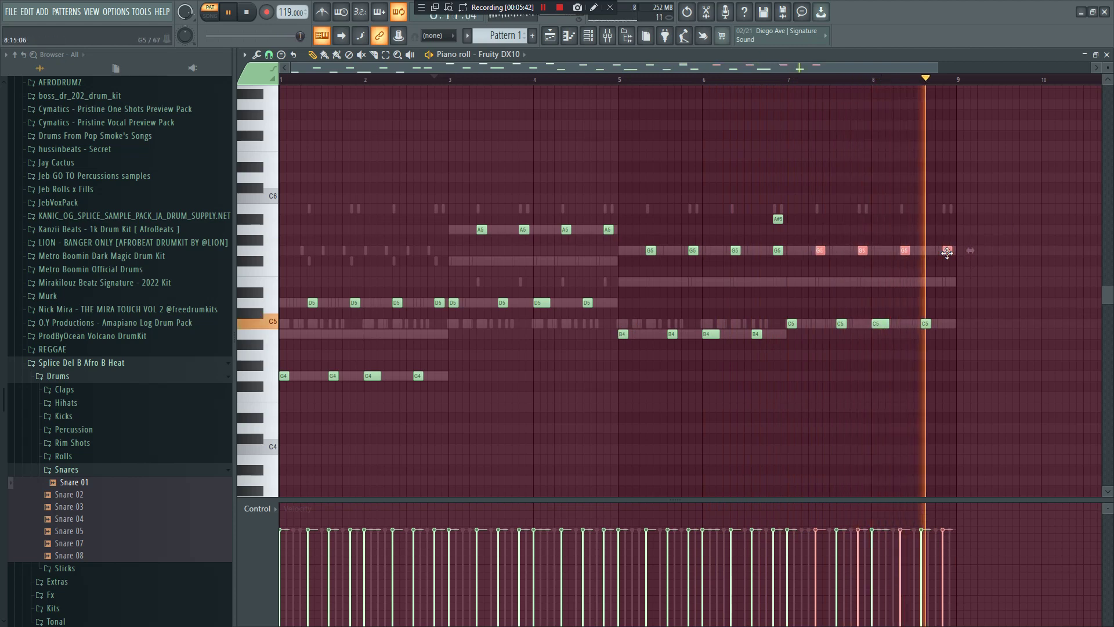
# Transpose all the Fruity DX10 notes down one octave and restart playback.
pyautogui.hotkey('ctrl', 'a')
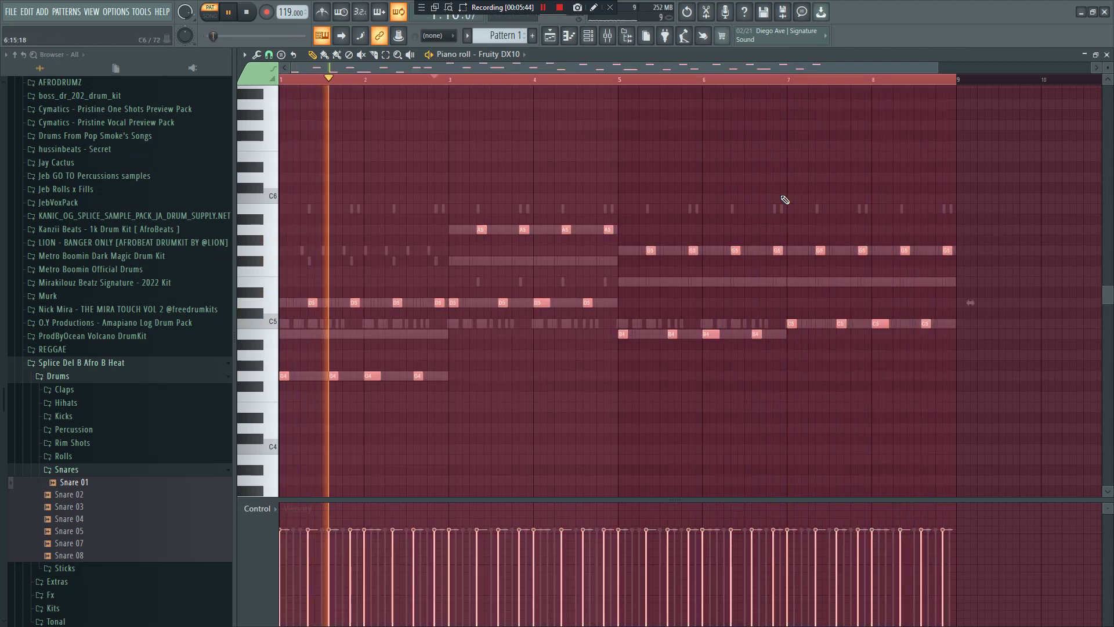
pyautogui.press('space')
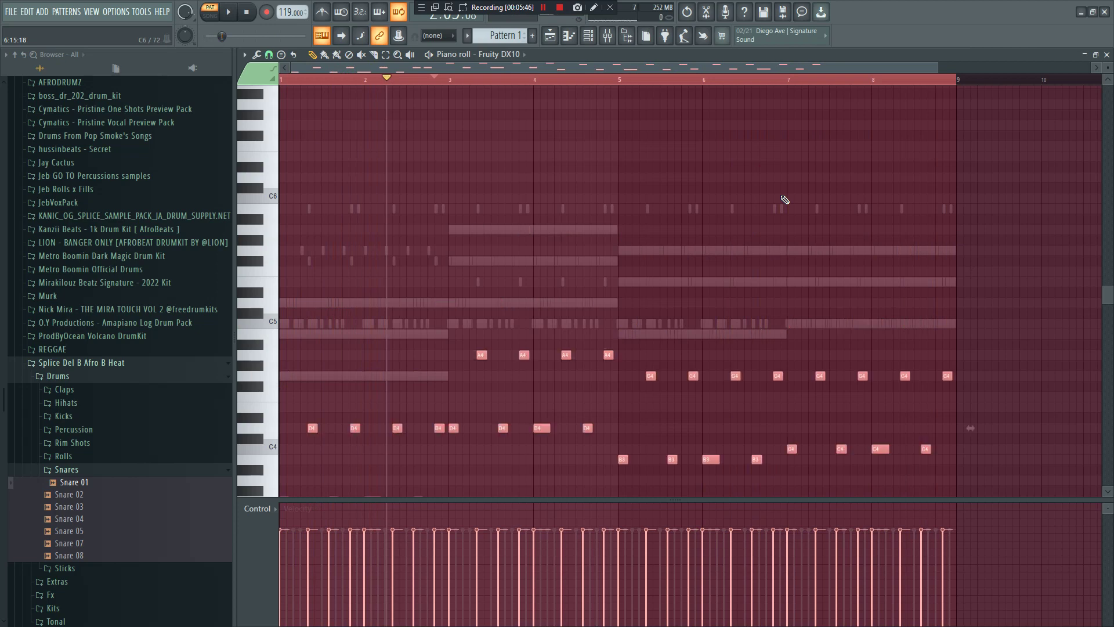
pyautogui.press('space')
pyautogui.scroll(-2, 783, 203)
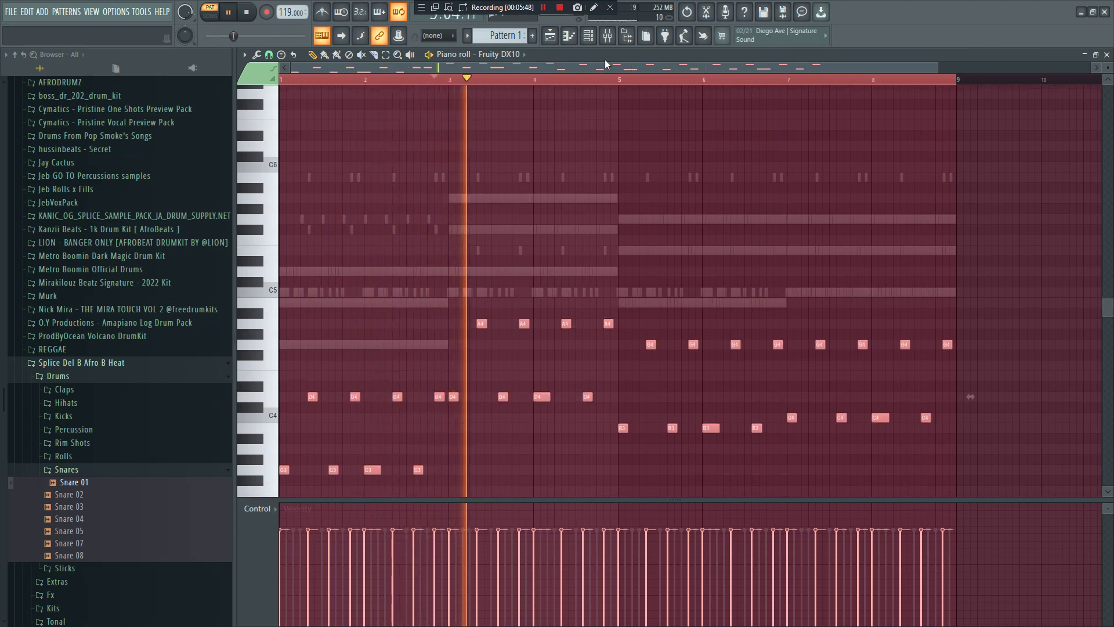
# Check the Fruity DX10 instrument settings and lengthen the G3 at the start of bar 1 to match the one starting bar 2.
pyautogui.press('F6')
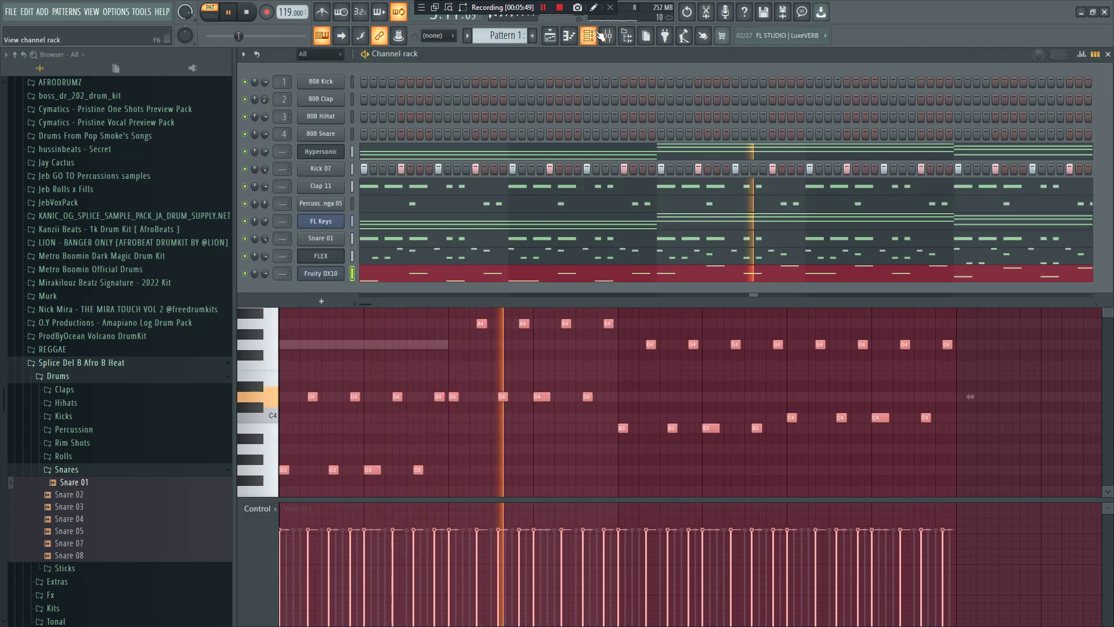
pyautogui.click(335, 275)
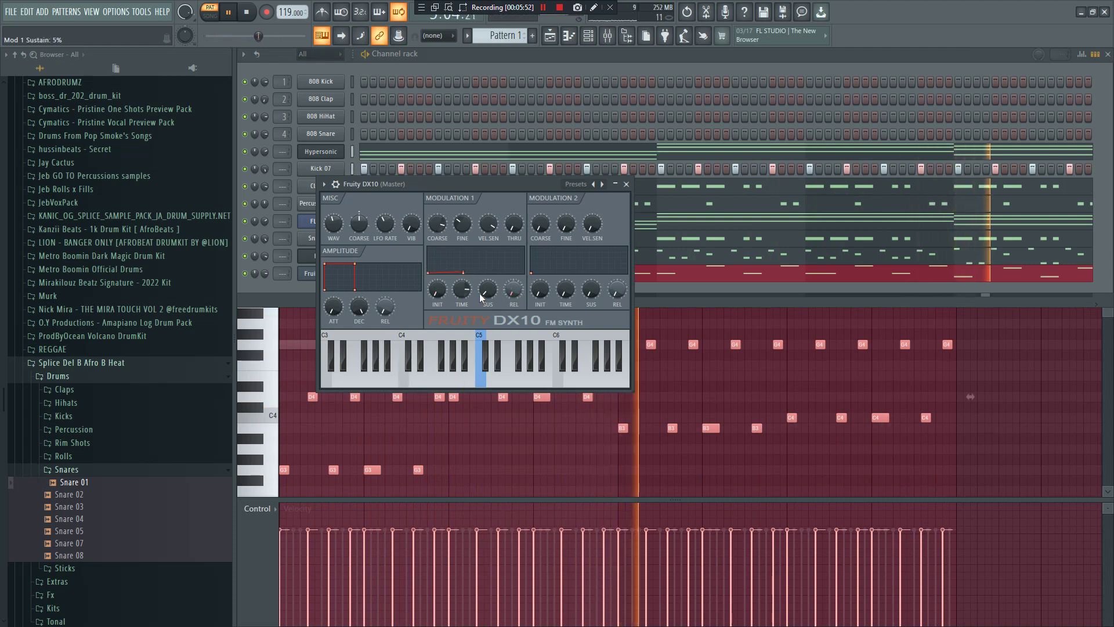
pyautogui.click(692, 280)
pyautogui.click(692, 280)
pyautogui.scroll(-5, 325, 332)
pyautogui.press('space')
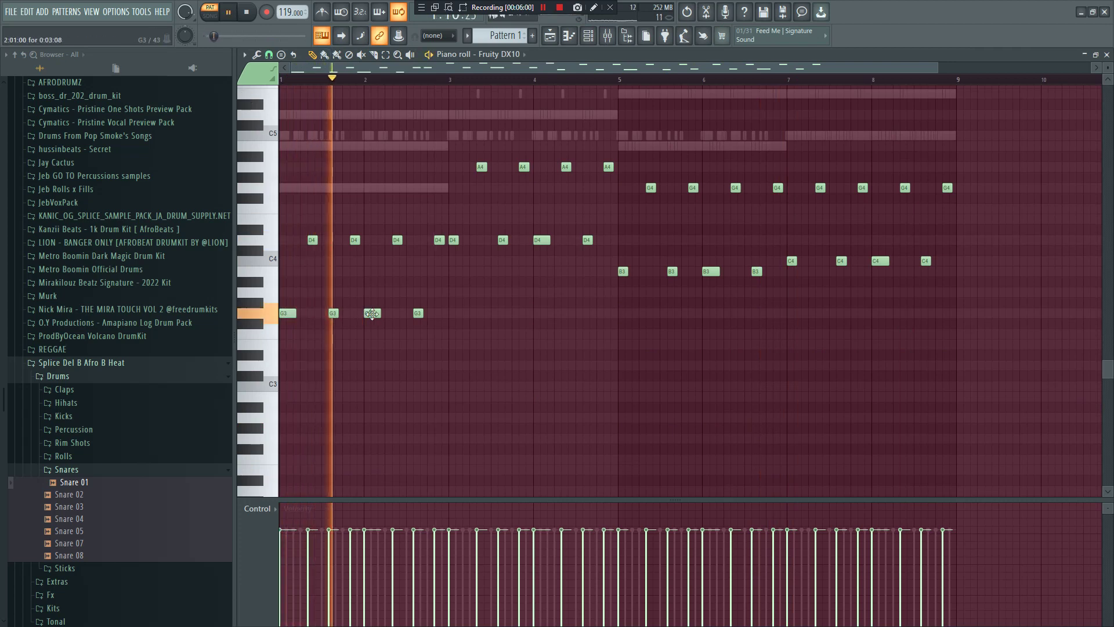
# Move the notes in bars 3–4 down one octave and lengthen the D3 at the start of bar 3.
pyautogui.moveTo(455, 254); pyautogui.dragTo(617, 145)
pyautogui.press('space')
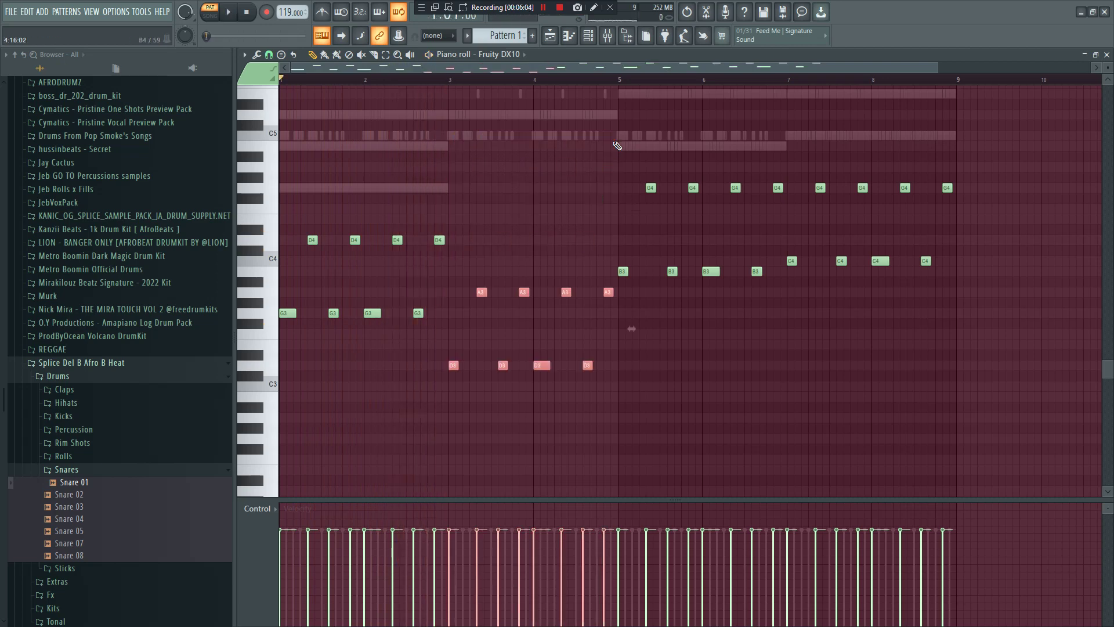
pyautogui.press('space')
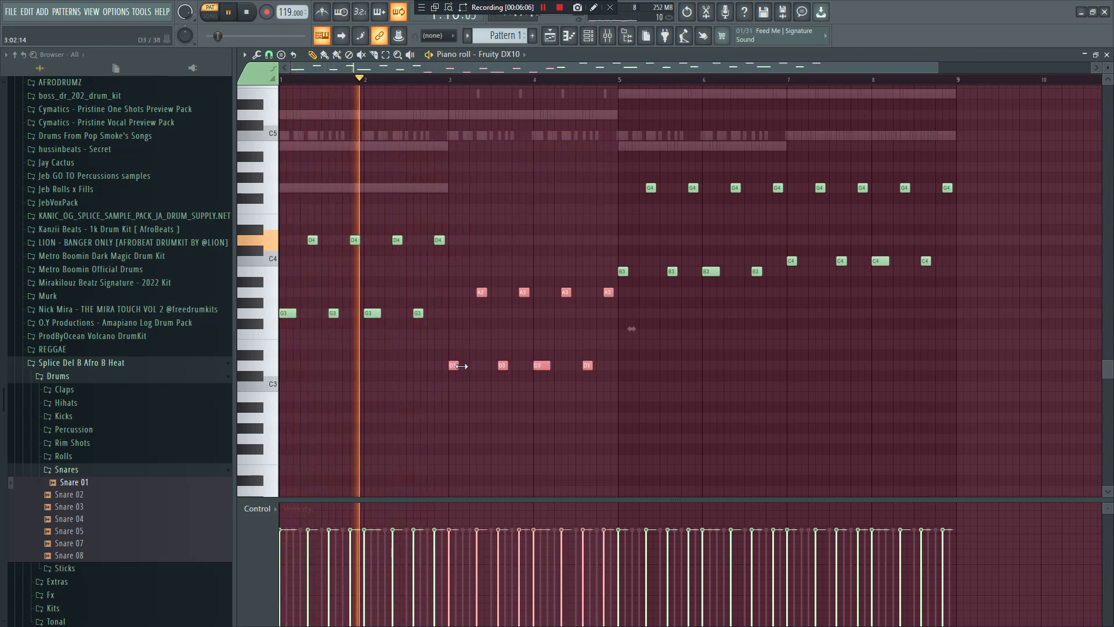
pyautogui.click(483, 333)
pyautogui.rightClick(483, 333)
pyautogui.moveTo(460, 367); pyautogui.dragTo(468, 371)
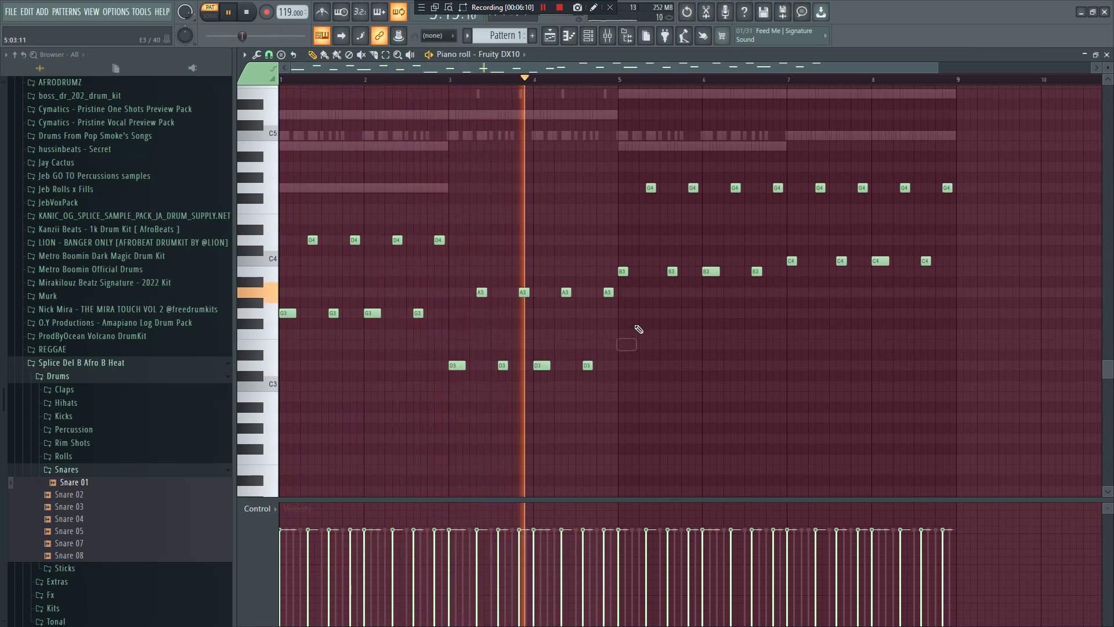
# Move all the notes in bars 5–8 down one octave.
pyautogui.moveTo(625, 295); pyautogui.dragTo(987, 159)
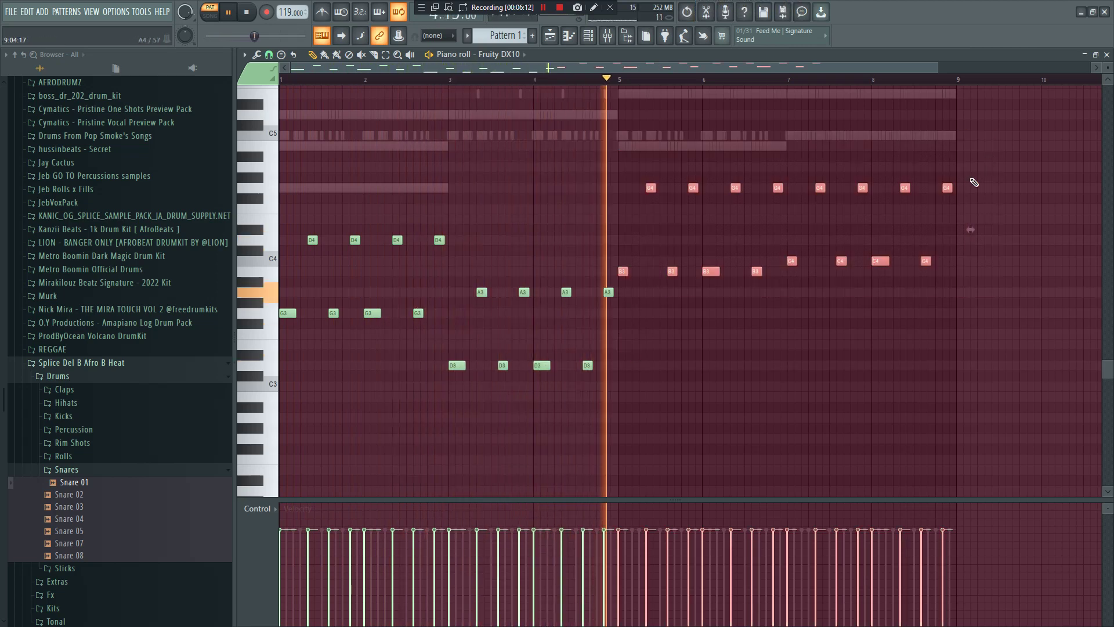
pyautogui.press('space')
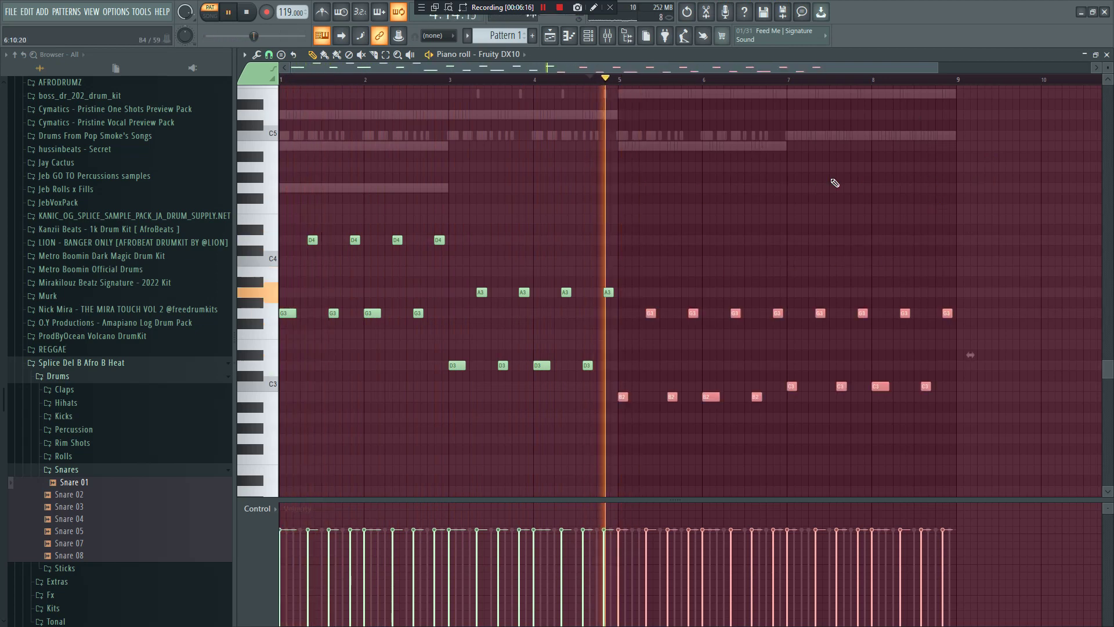
pyautogui.scroll(-1, 830, 197)
pyautogui.click(756, 322)
pyautogui.rightClick(760, 323)
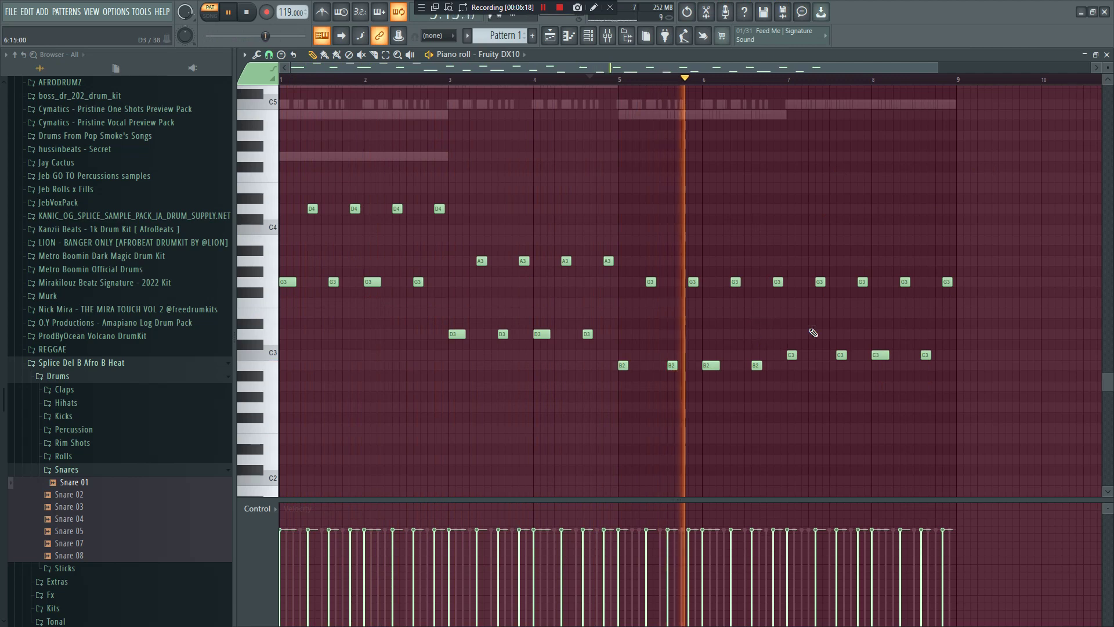
# Replace the C3 at the start of bar 7 with a longer C3 note.
pyautogui.moveTo(813, 306); pyautogui.dragTo(975, 245)
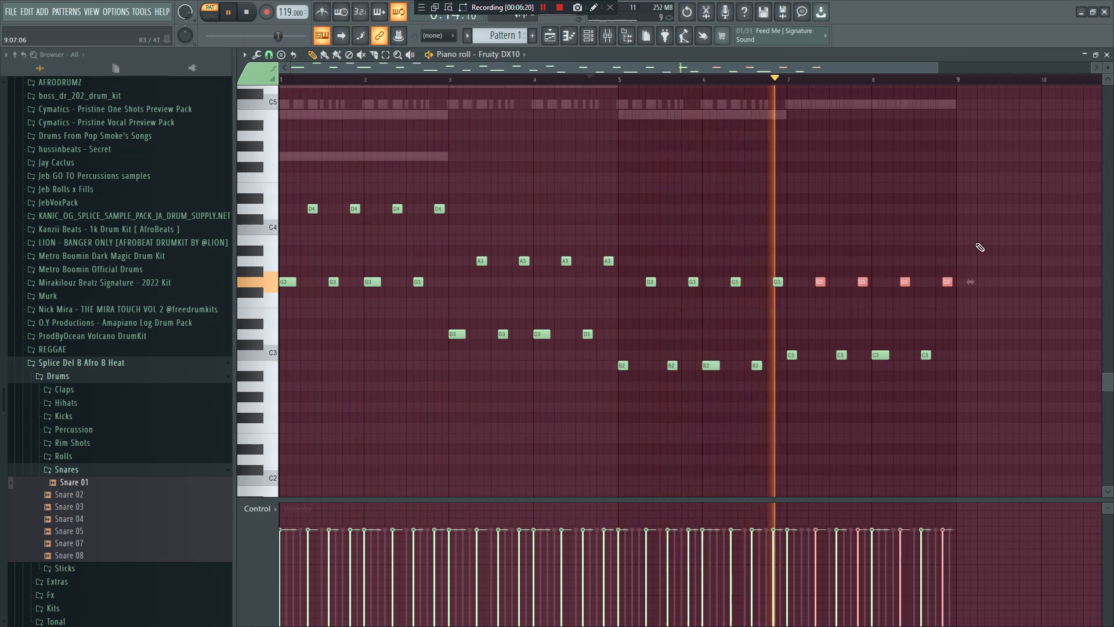
pyautogui.rightClick(792, 357)
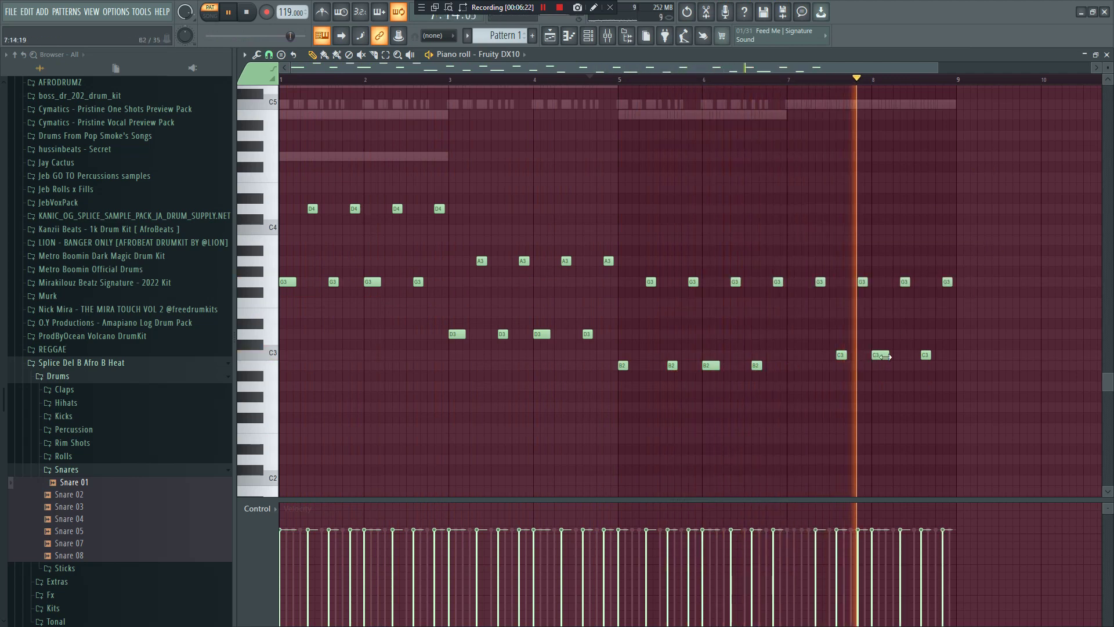
pyautogui.click(805, 359)
pyautogui.moveTo(805, 360); pyautogui.dragTo(790, 356)
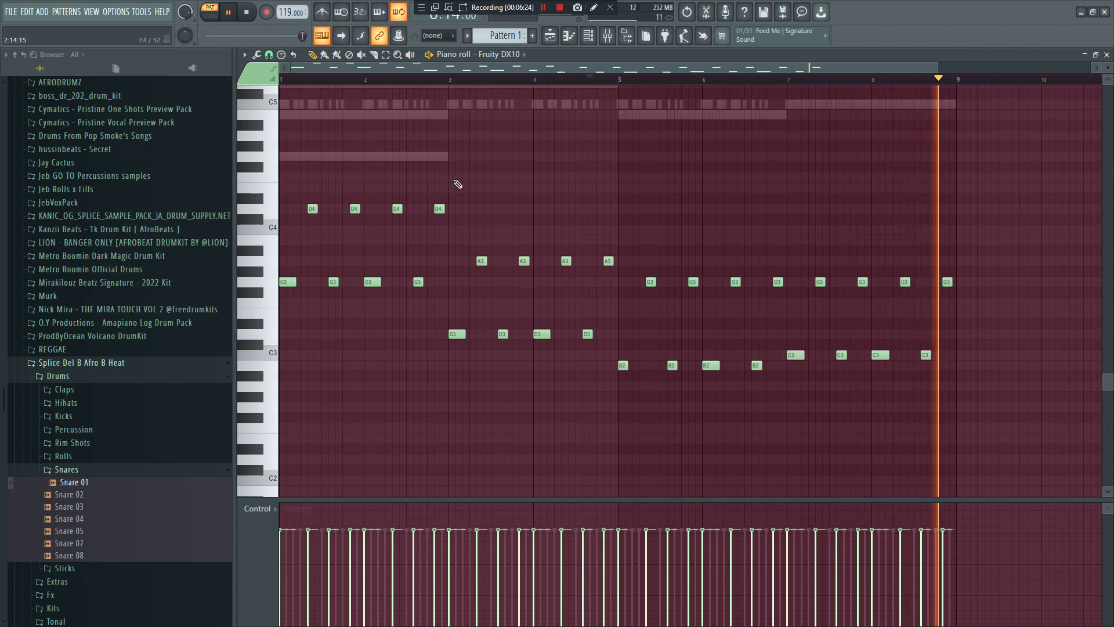
# Save the project to the Desktop as fffssss.
pyautogui.click(587, 36)
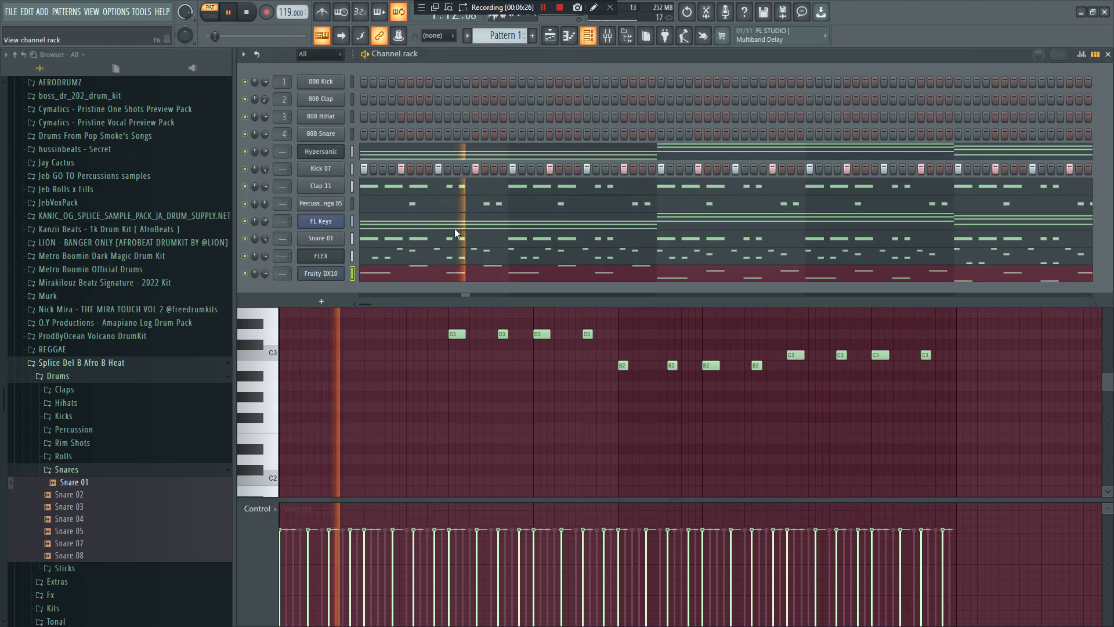
pyautogui.hotkey('ctrl', 'shift', 's')
pyautogui.write('fffssss')
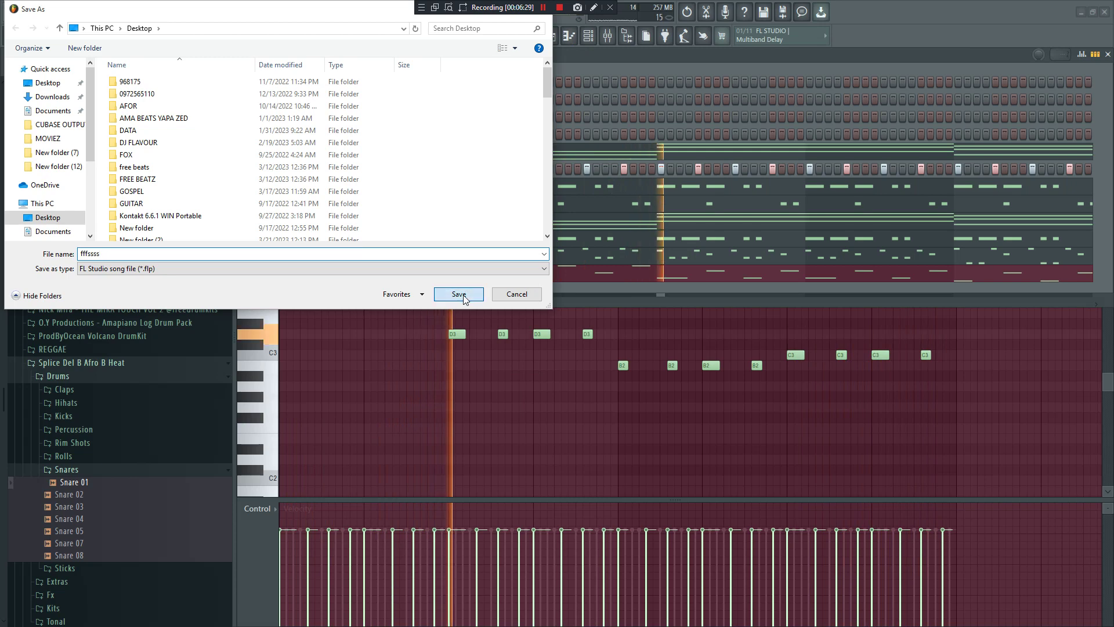
pyautogui.click(459, 295)
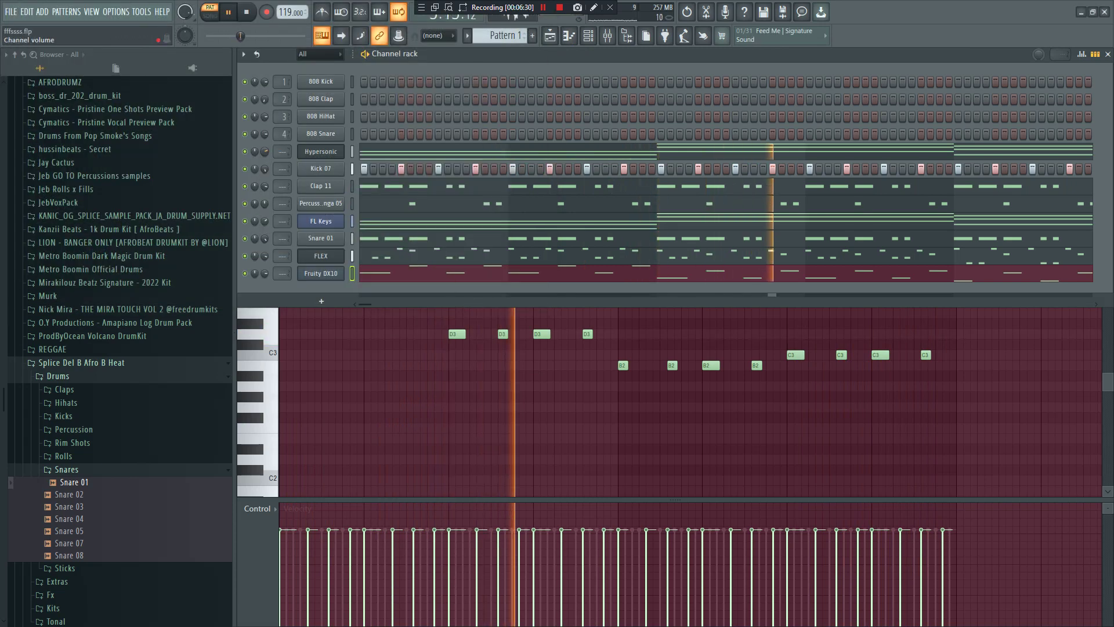
# Clone the FLEX channel and filter the clone's presets to the Lead type across all installed packs.
pyautogui.rightClick(322, 262)
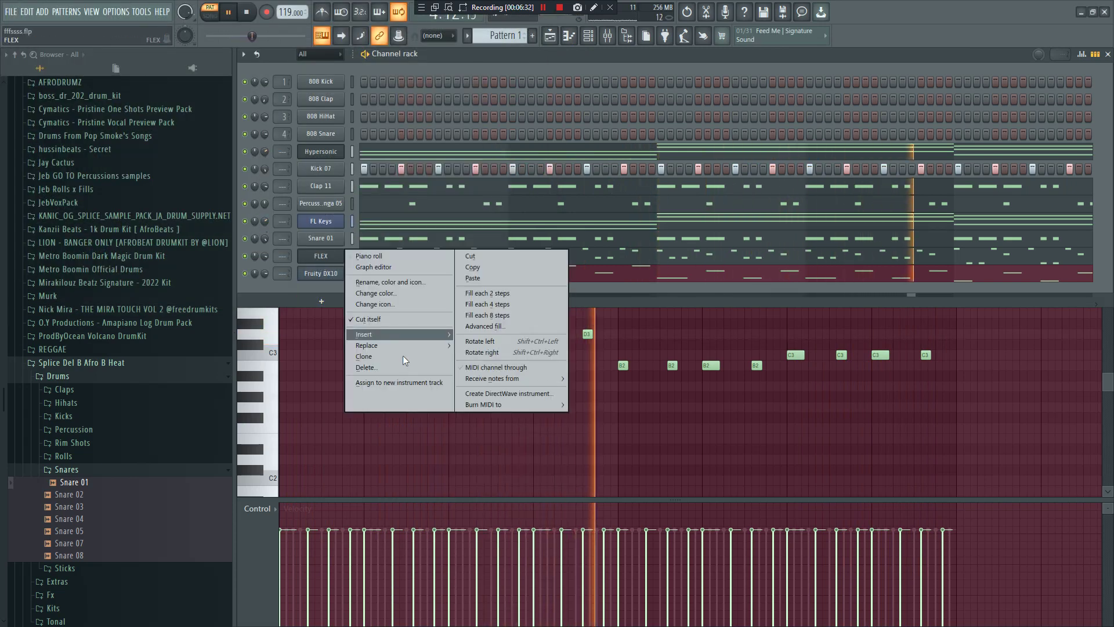
pyautogui.click(418, 358)
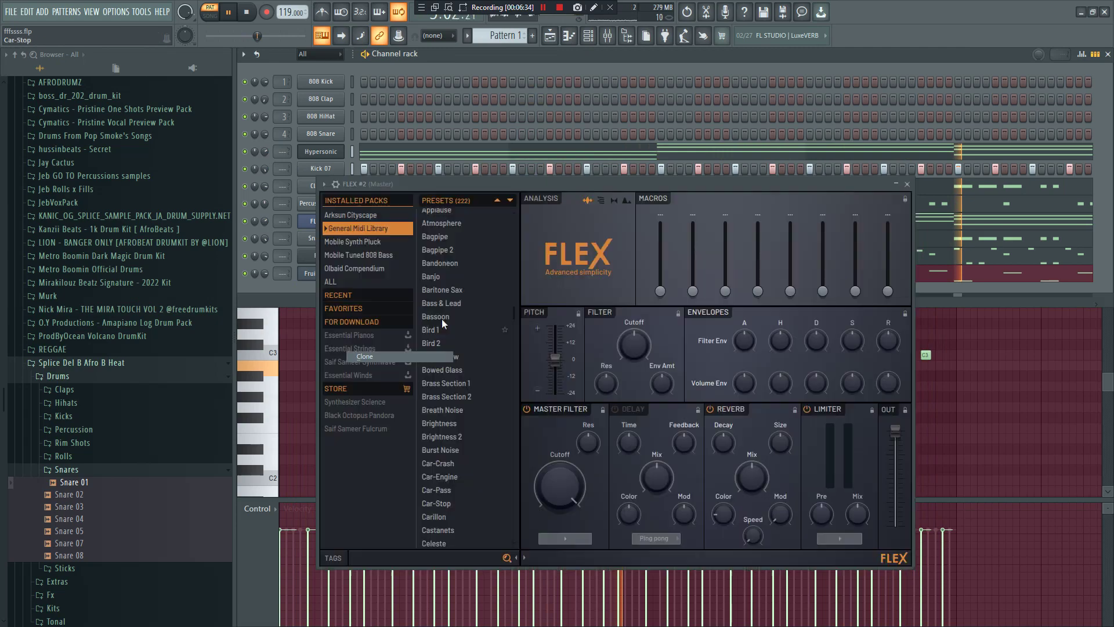
pyautogui.click(336, 559)
pyautogui.click(340, 496)
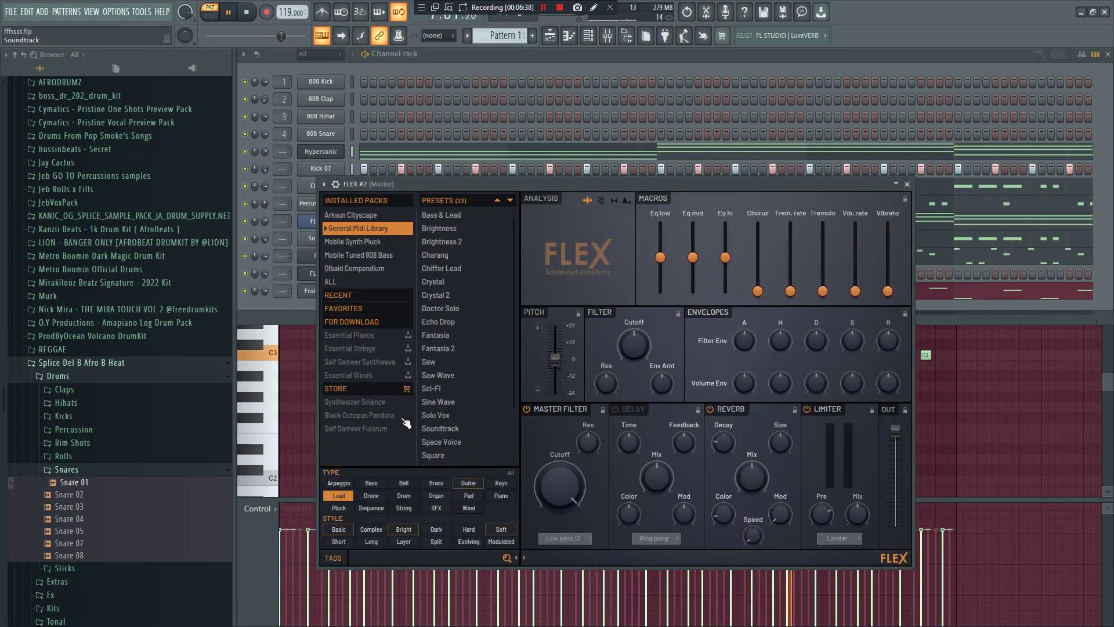
pyautogui.click(340, 282)
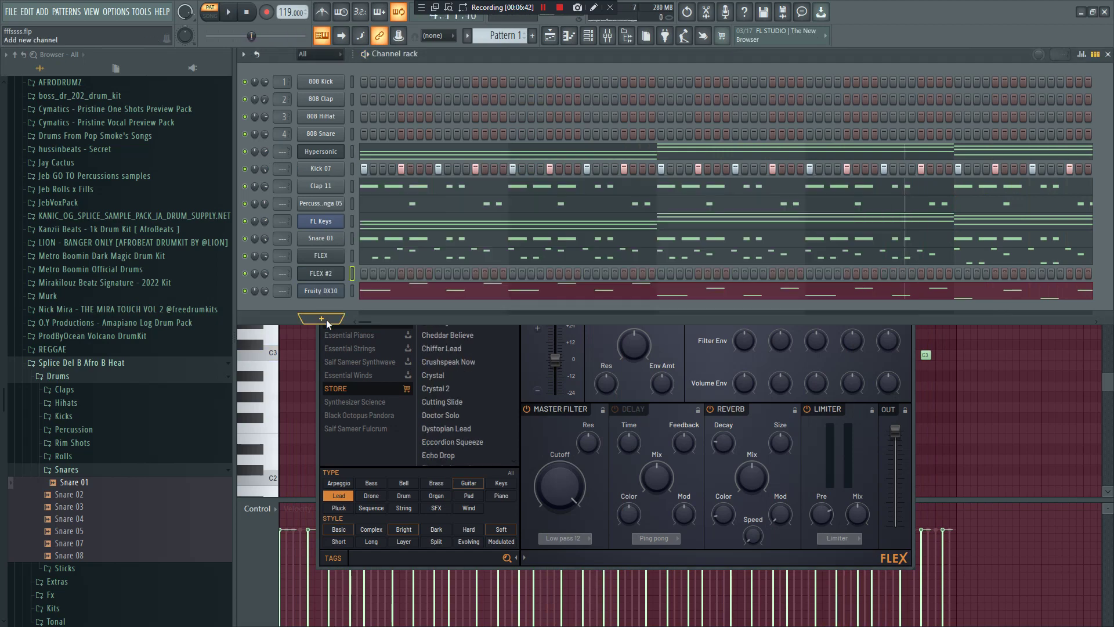
# Add a Purity channel and load its Mute & Harm preset from the Guitar & Plucked category.
pyautogui.click(326, 321)
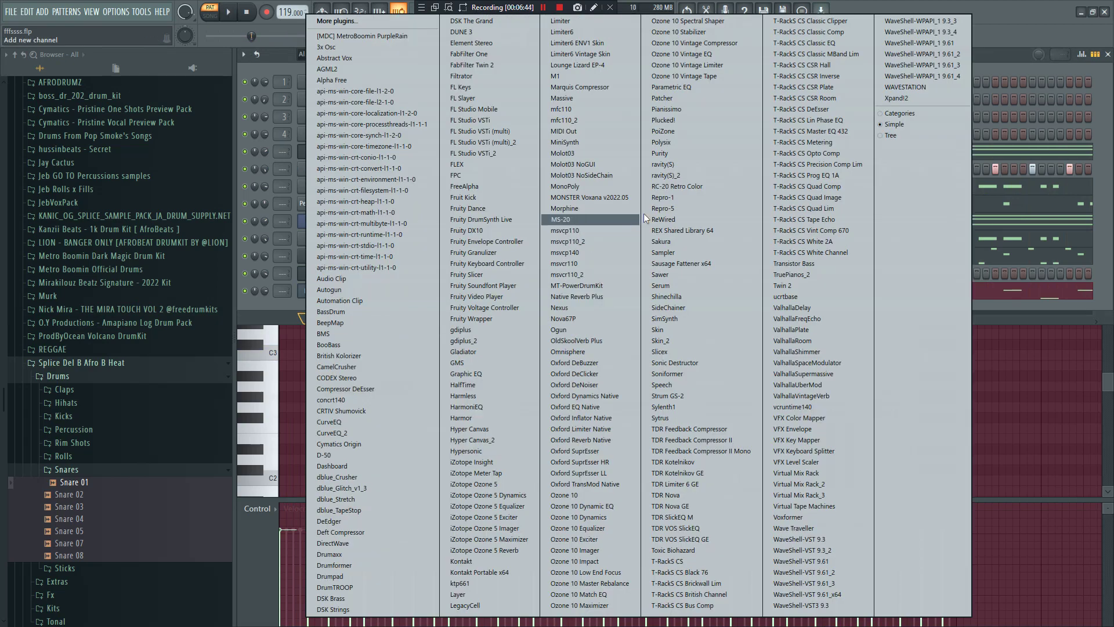
pyautogui.click(683, 153)
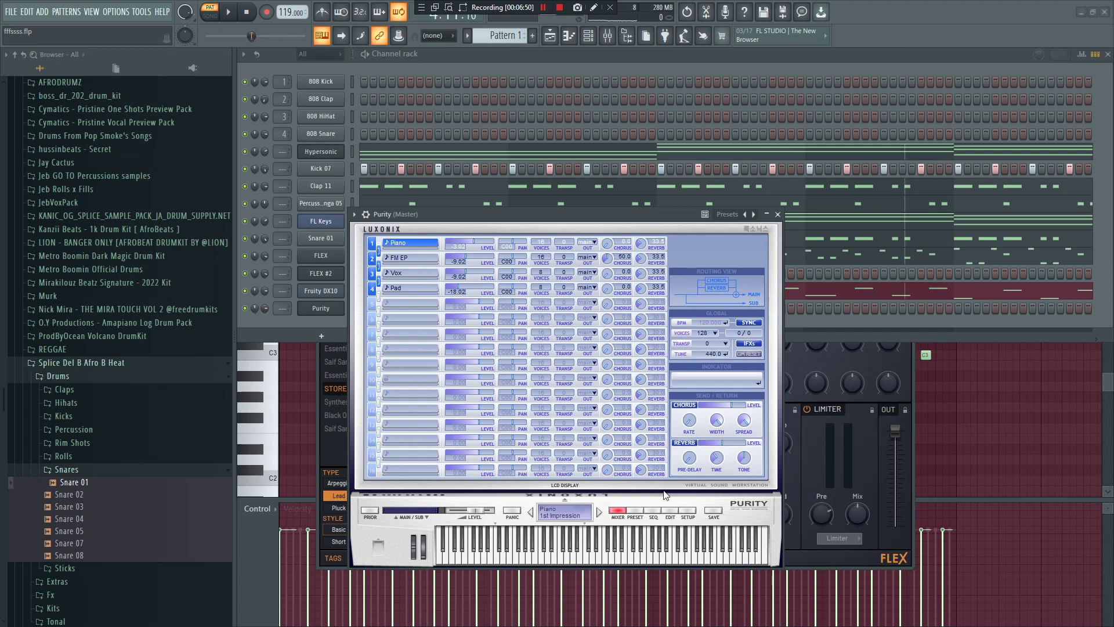
pyautogui.click(637, 511)
pyautogui.click(736, 332)
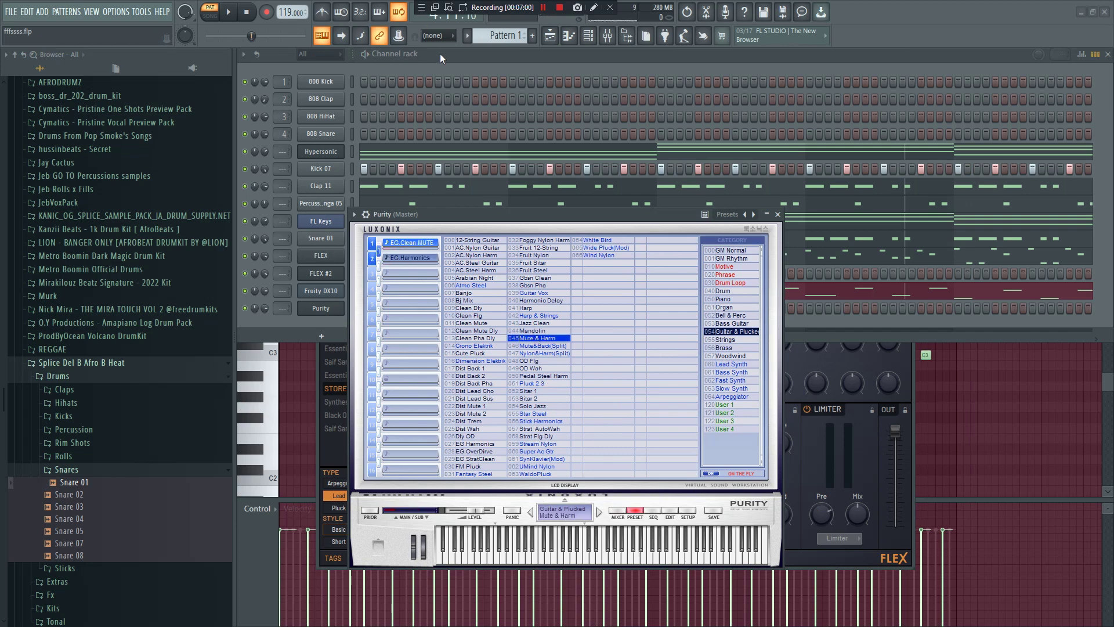
# Copy the FLEX channel's melody notes into the Purity channel.
pyautogui.click(325, 293)
pyautogui.rightClick(318, 262)
pyautogui.click(321, 308)
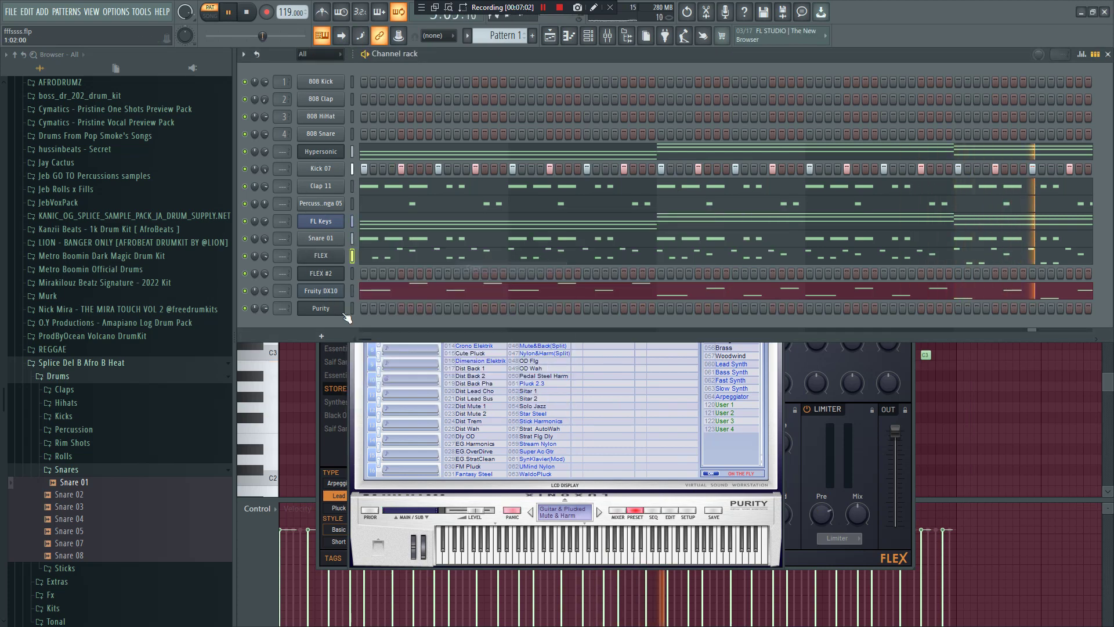
pyautogui.rightClick(321, 308)
pyautogui.click(473, 330)
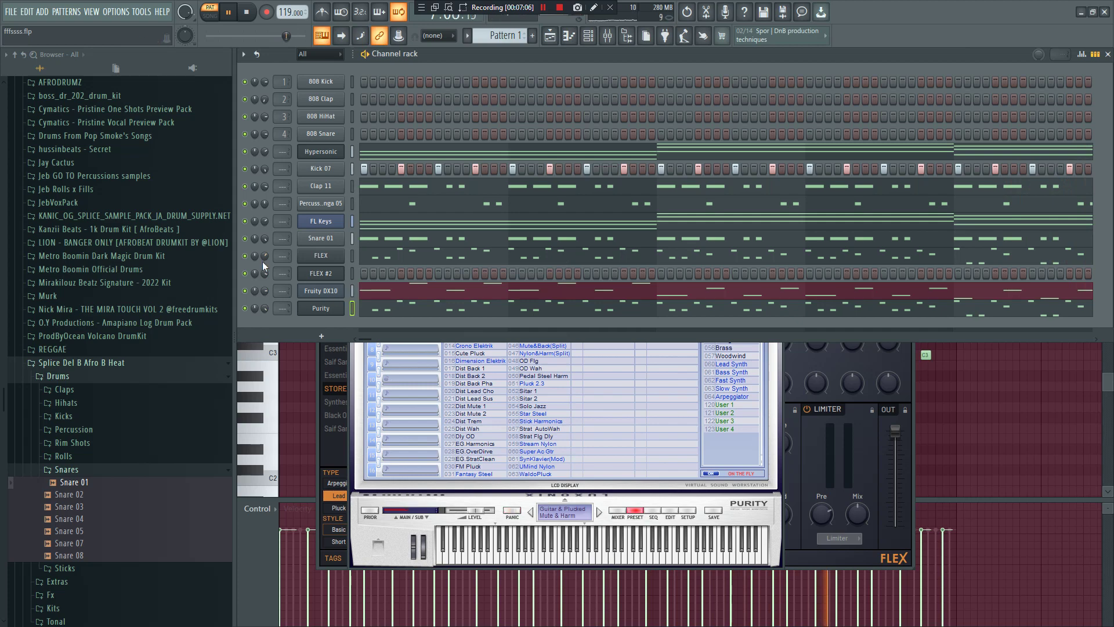
# Transpose all the notes in the Purity part down one octave and return to the channel rack.
pyautogui.click(438, 310)
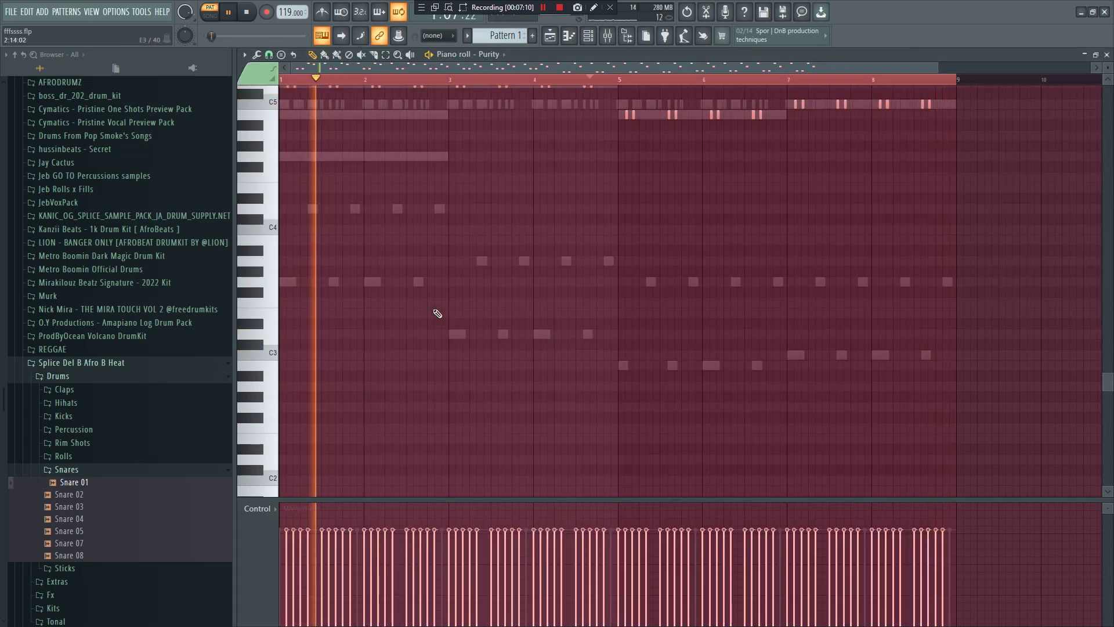
pyautogui.hotkey('ctrl', 'Down')
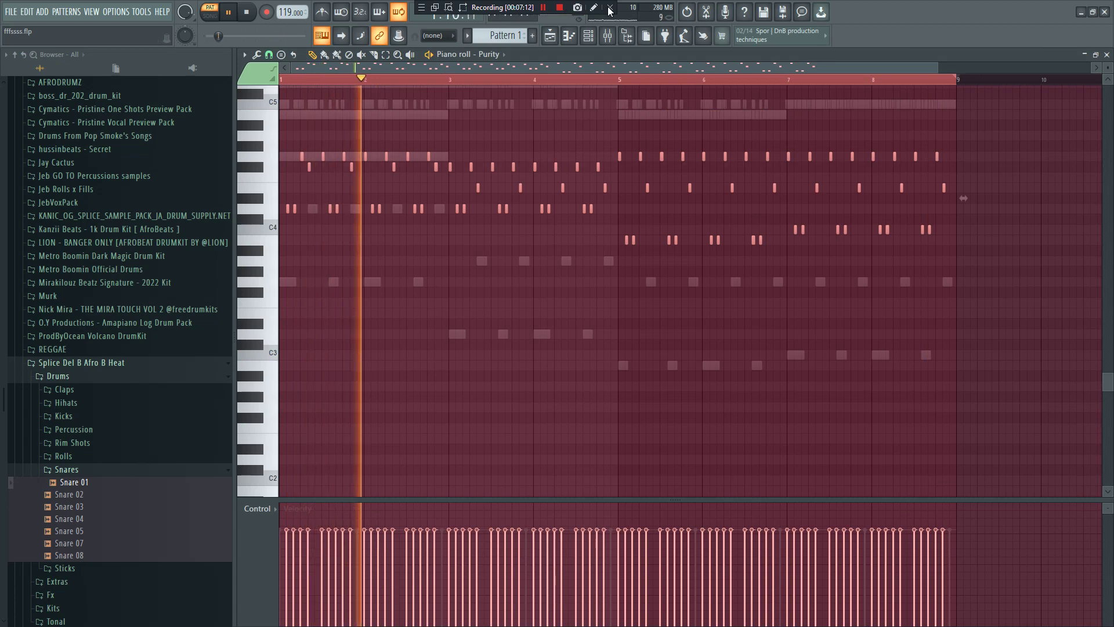
pyautogui.press('F6')
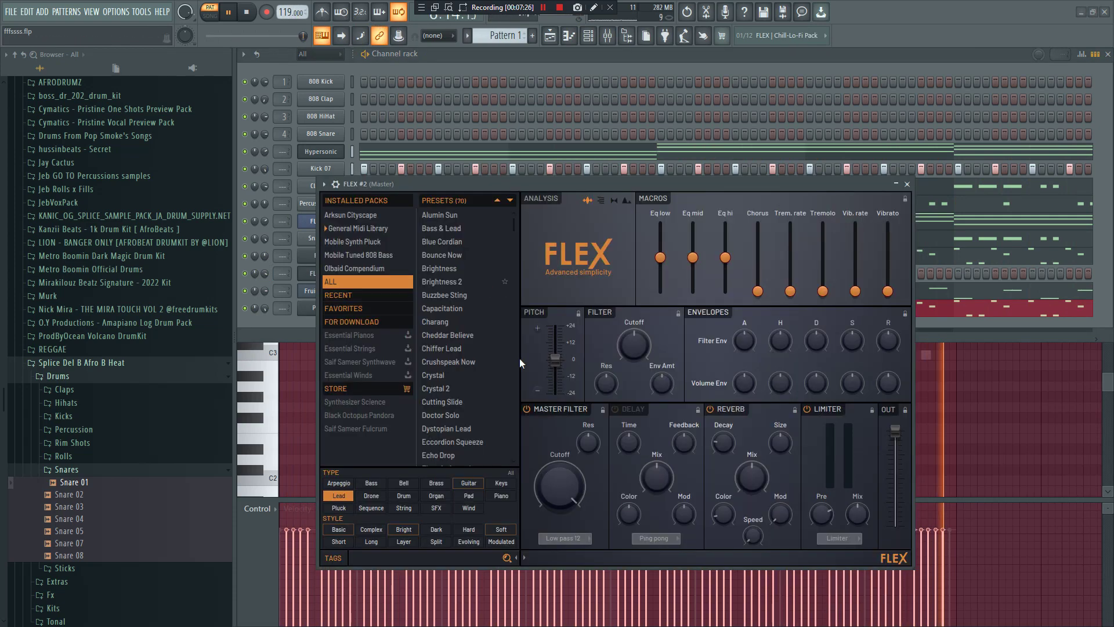
# Load the Electric Doubled Guitar preset from the Guitar type in FLEX #2, replacing the Lead filter.
pyautogui.scroll(-5, 464, 417)
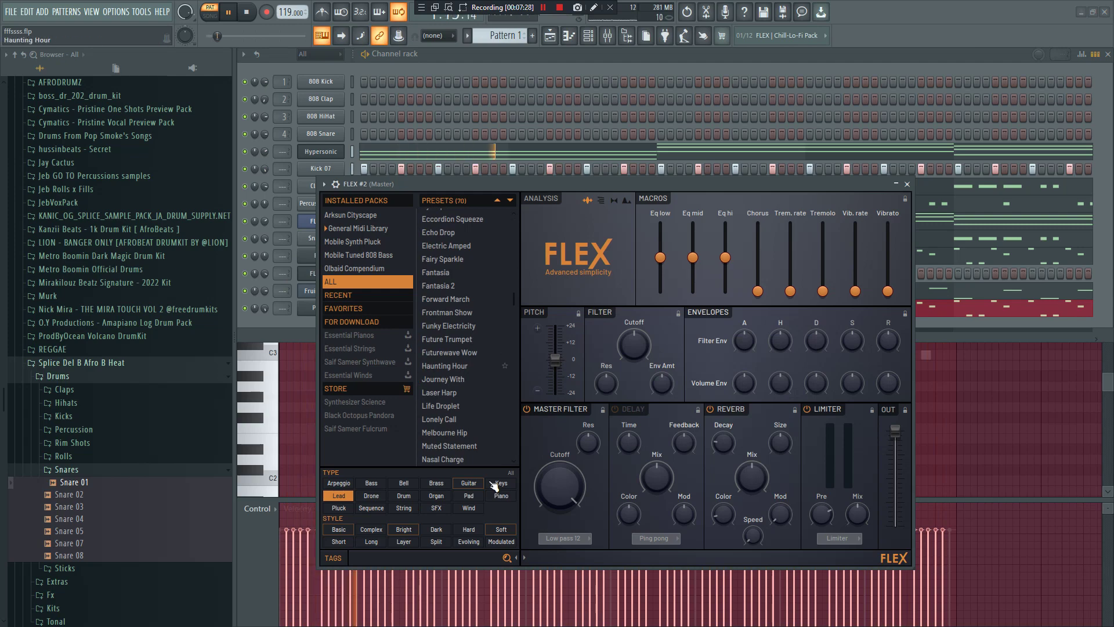
pyautogui.click(557, 62)
pyautogui.press('space')
pyautogui.click(321, 276)
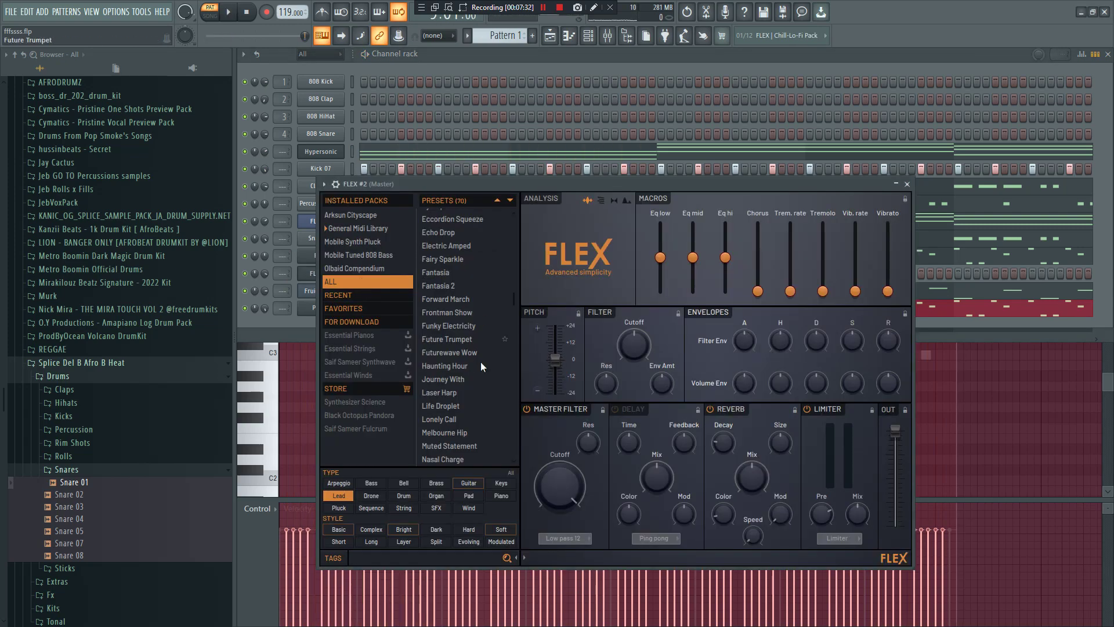
pyautogui.scroll(-2, 486, 400)
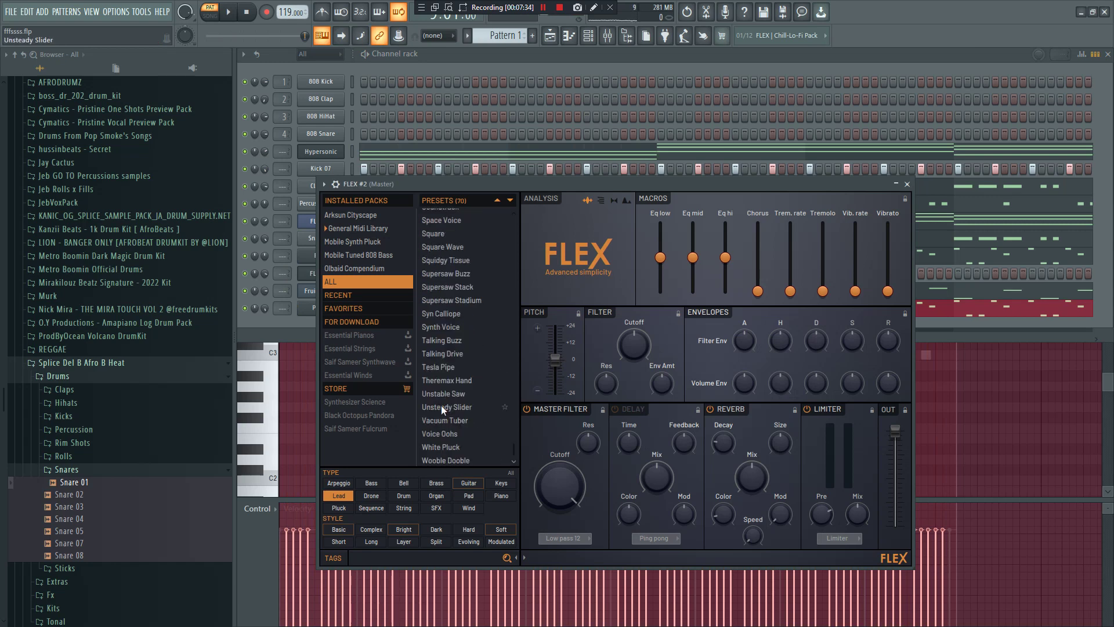
pyautogui.scroll(12, 447, 381)
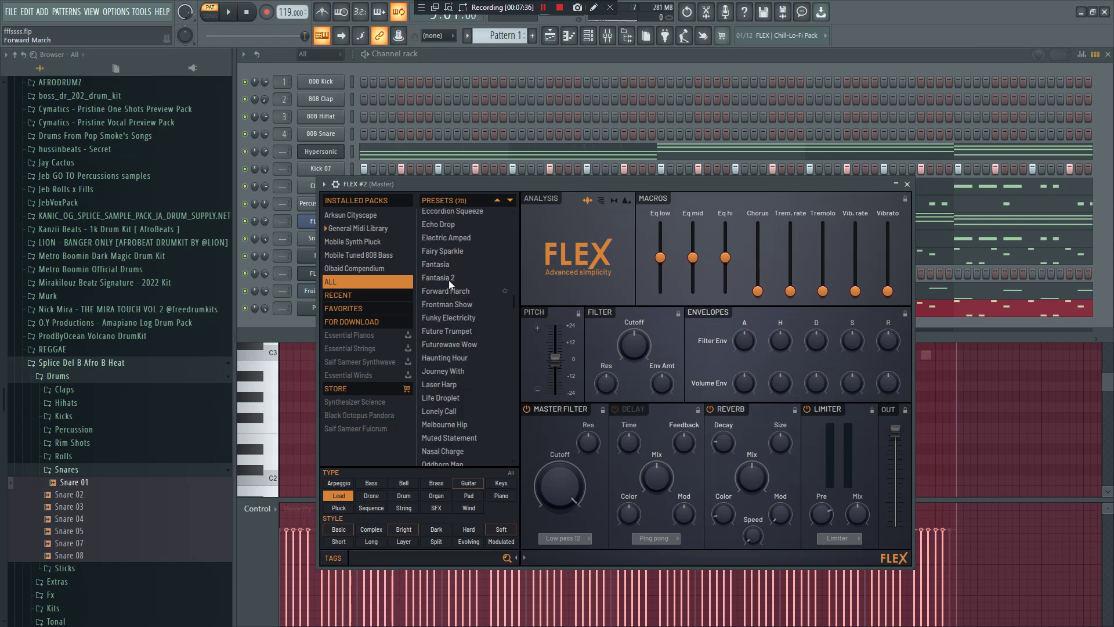
pyautogui.scroll(8, 446, 331)
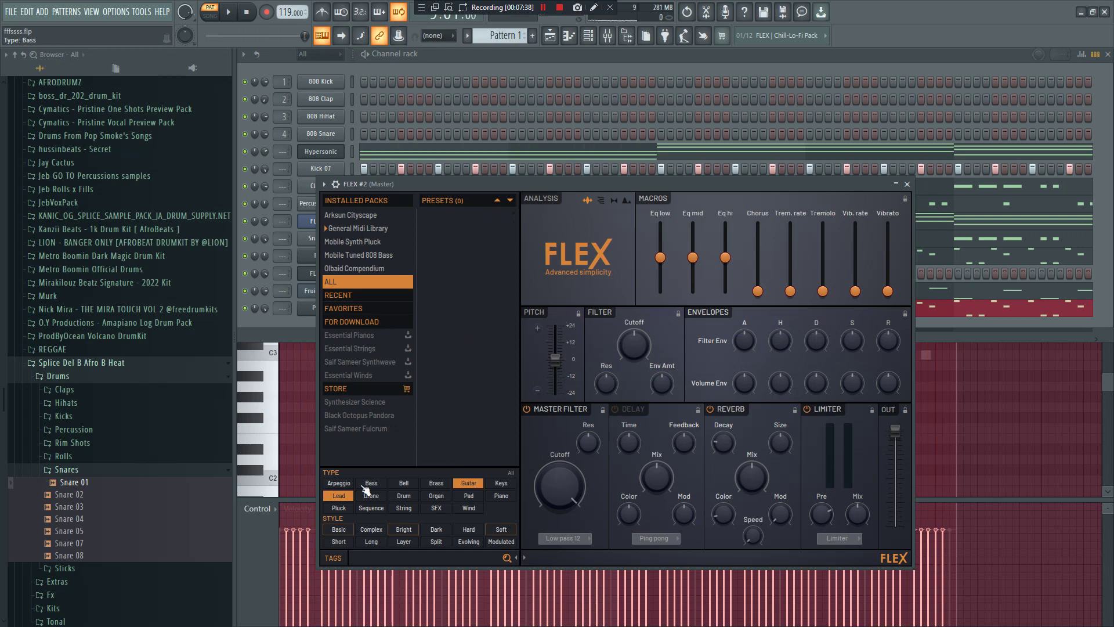
pyautogui.click(463, 296)
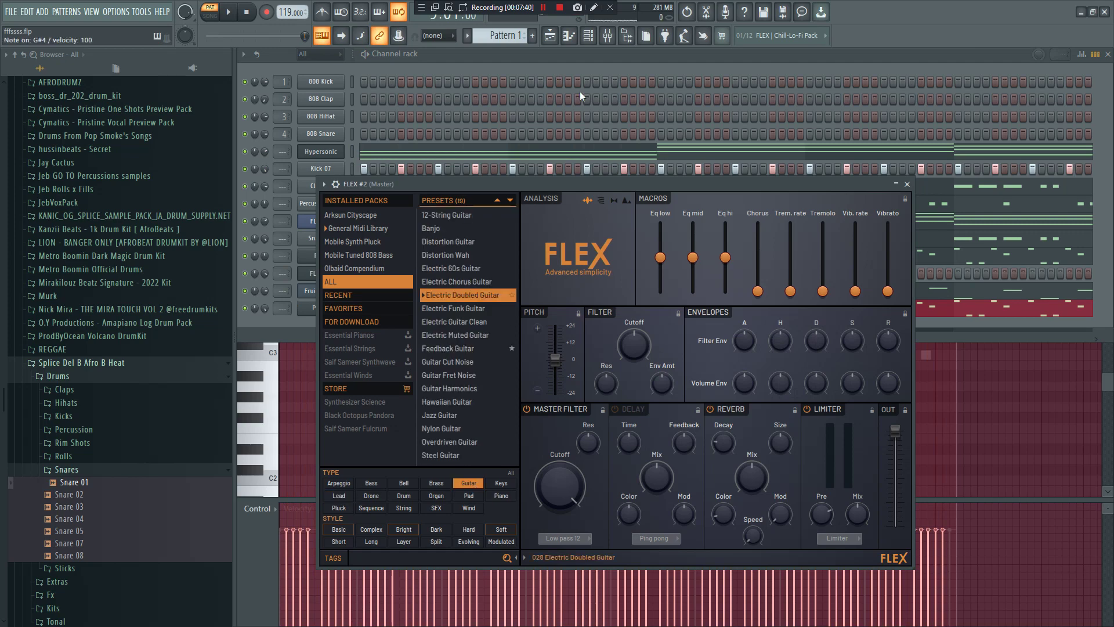
pyautogui.click(593, 56)
pyautogui.press('space')
# In FLEX #2's piano roll, place two short G4 notes followed by an overlapping D5 in the first half of bar 1.
pyautogui.rightClick(326, 275)
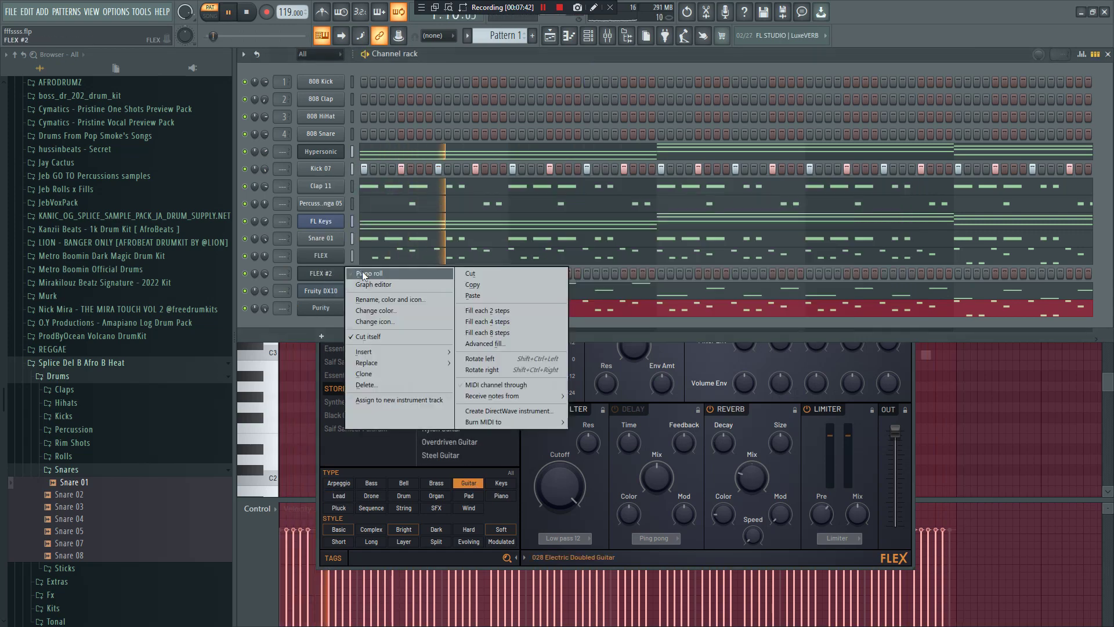
pyautogui.click(406, 274)
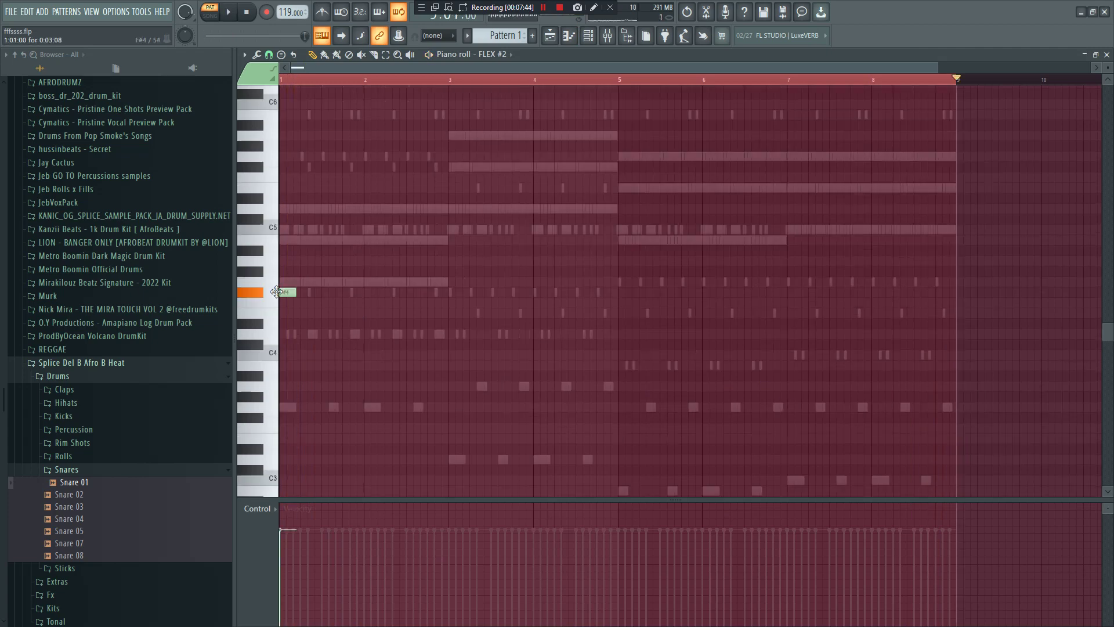
pyautogui.press('space')
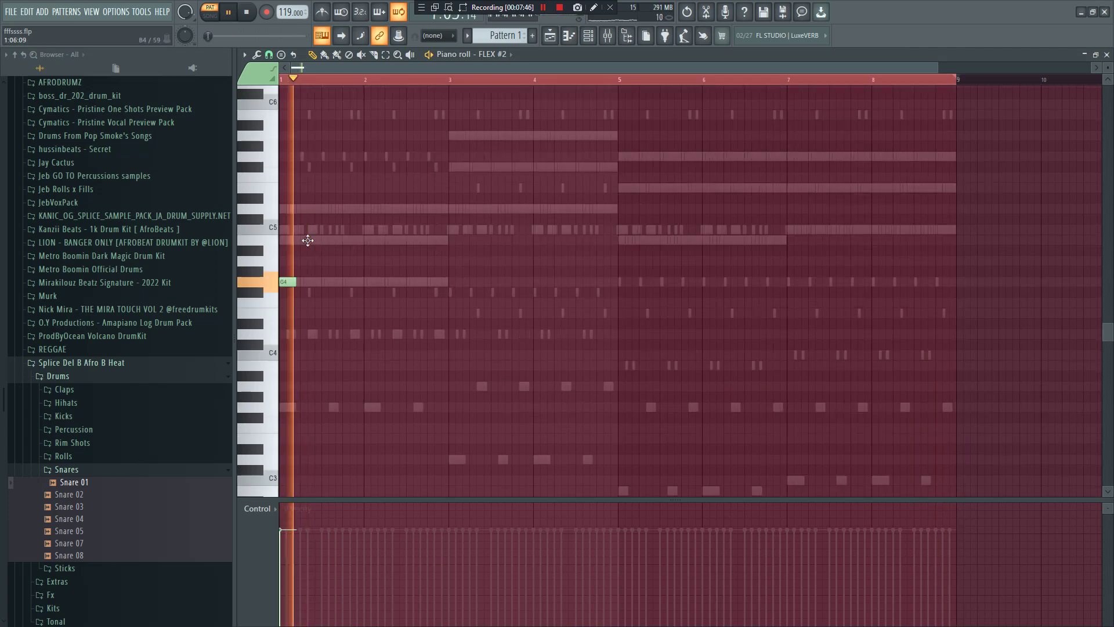
pyautogui.click(308, 240)
pyautogui.press('space')
pyautogui.press('space')
pyautogui.click(313, 208)
pyautogui.press('space')
pyautogui.press('space')
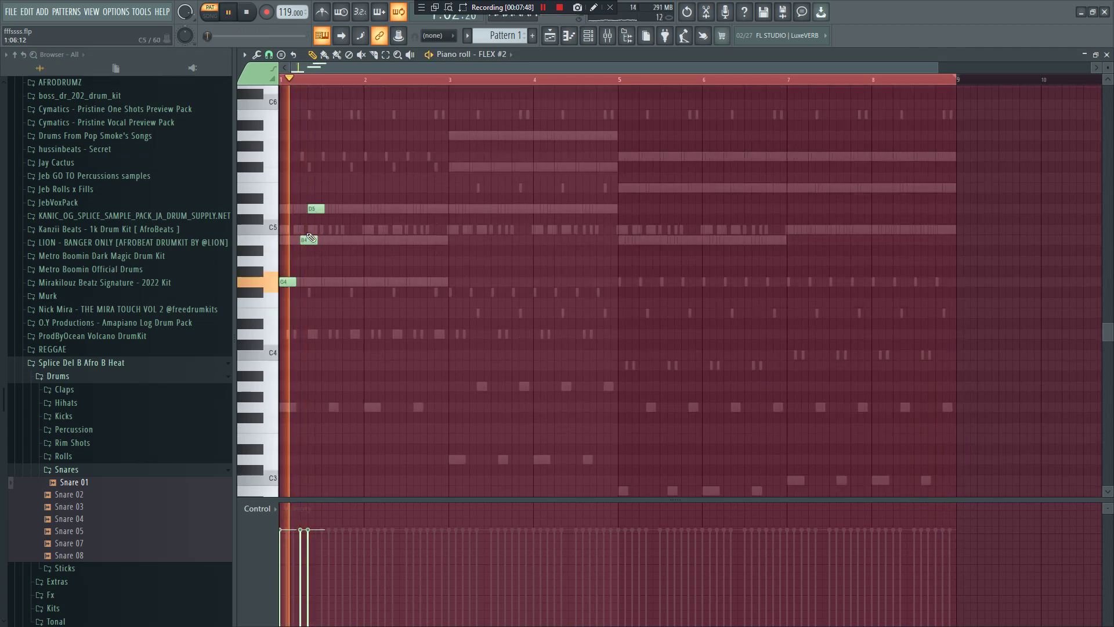
pyautogui.moveTo(310, 238); pyautogui.dragTo(304, 286)
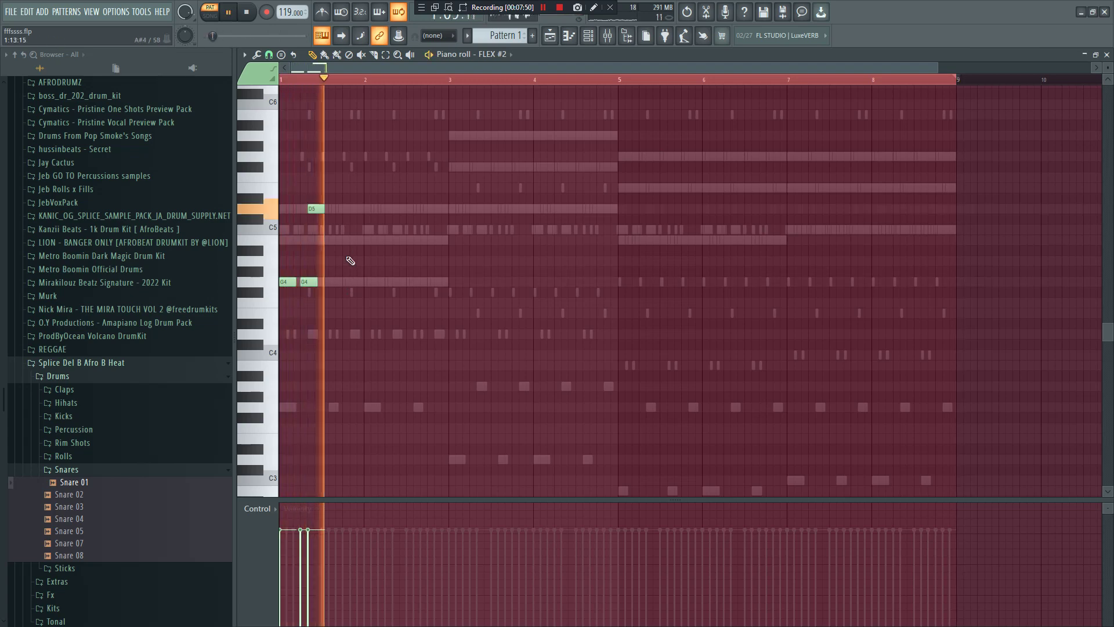
pyautogui.moveTo(315, 294); pyautogui.dragTo(352, 209)
pyautogui.press('space')
pyautogui.press('space')
pyautogui.moveTo(397, 325); pyautogui.dragTo(280, 186)
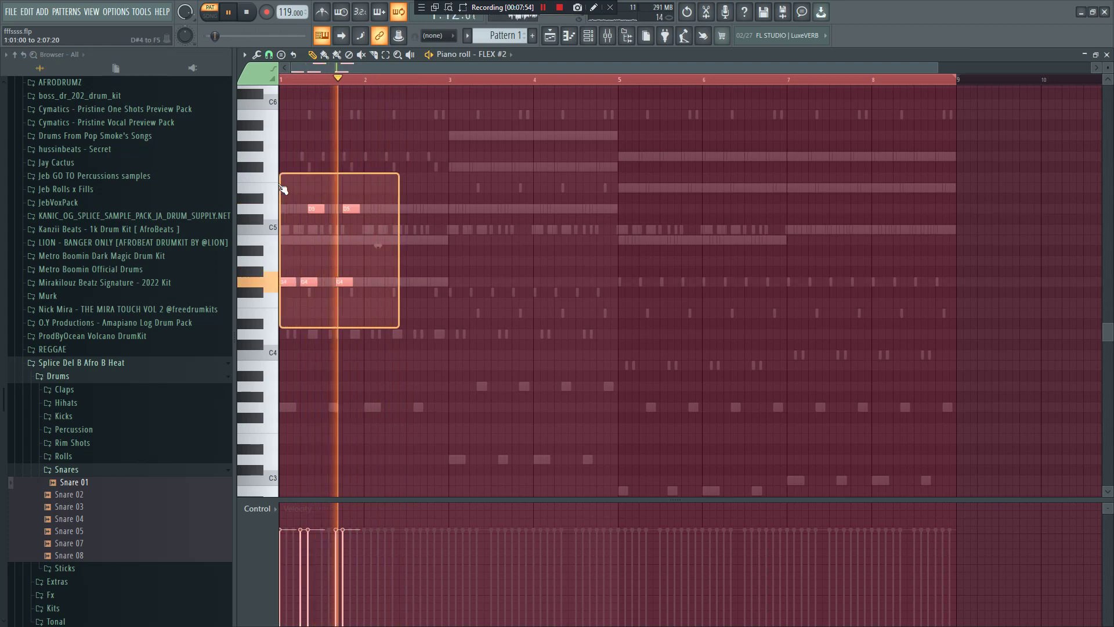
pyautogui.press('space')
pyautogui.press('space')
pyautogui.rightClick(354, 291)
pyautogui.rightClick(346, 282)
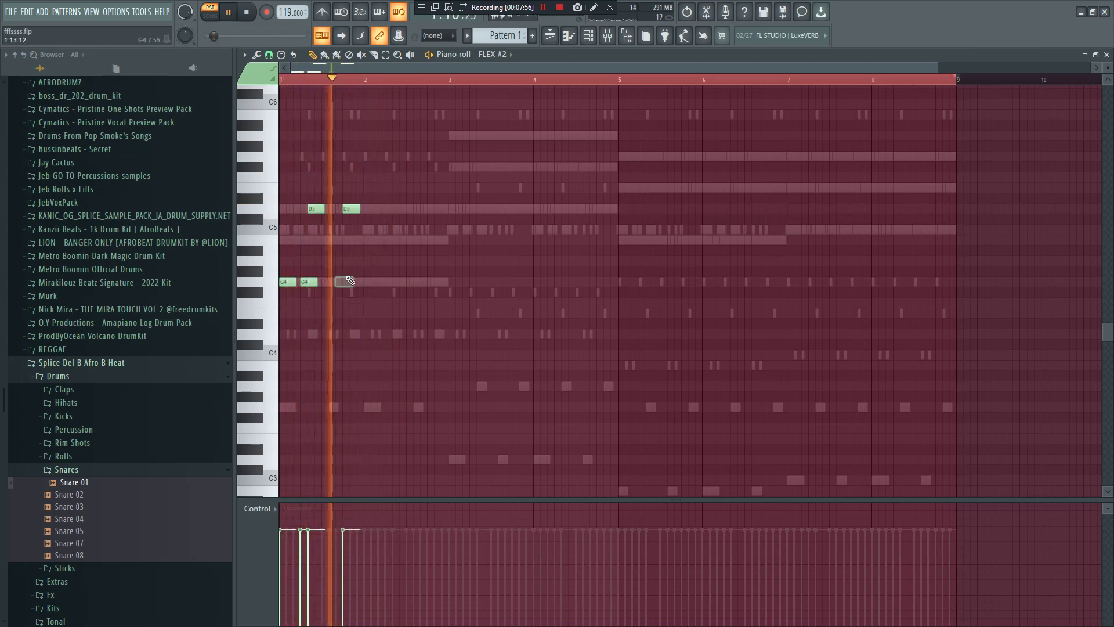
pyautogui.rightClick(351, 209)
# Place another G4 and D5 pair late in bar 1 and repeat it every half bar through bar 2.
pyautogui.click(340, 282)
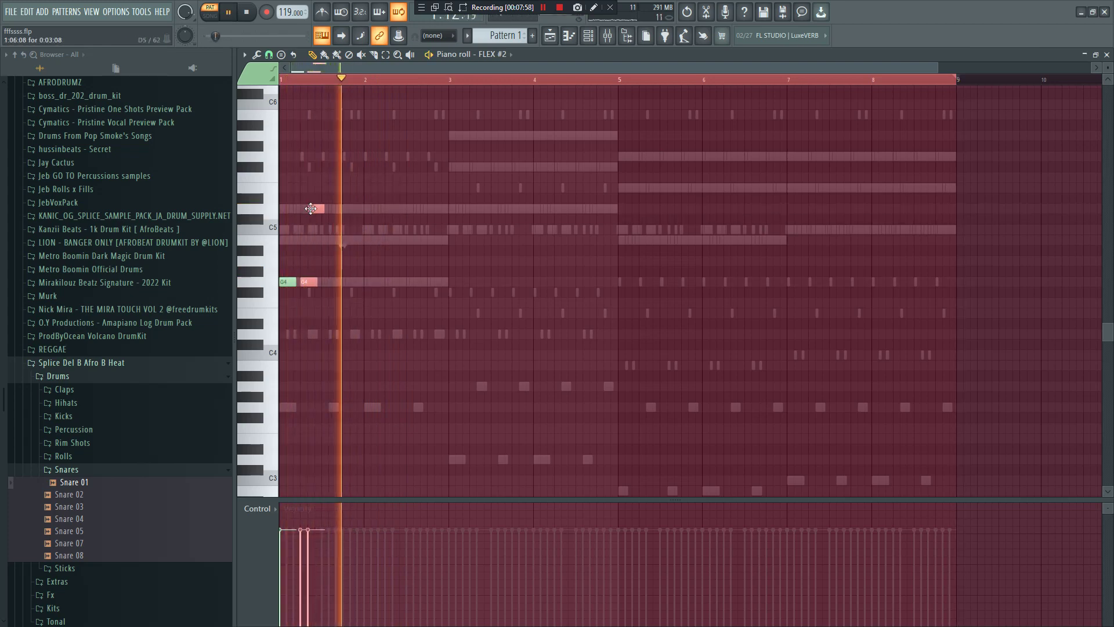
pyautogui.click(348, 209)
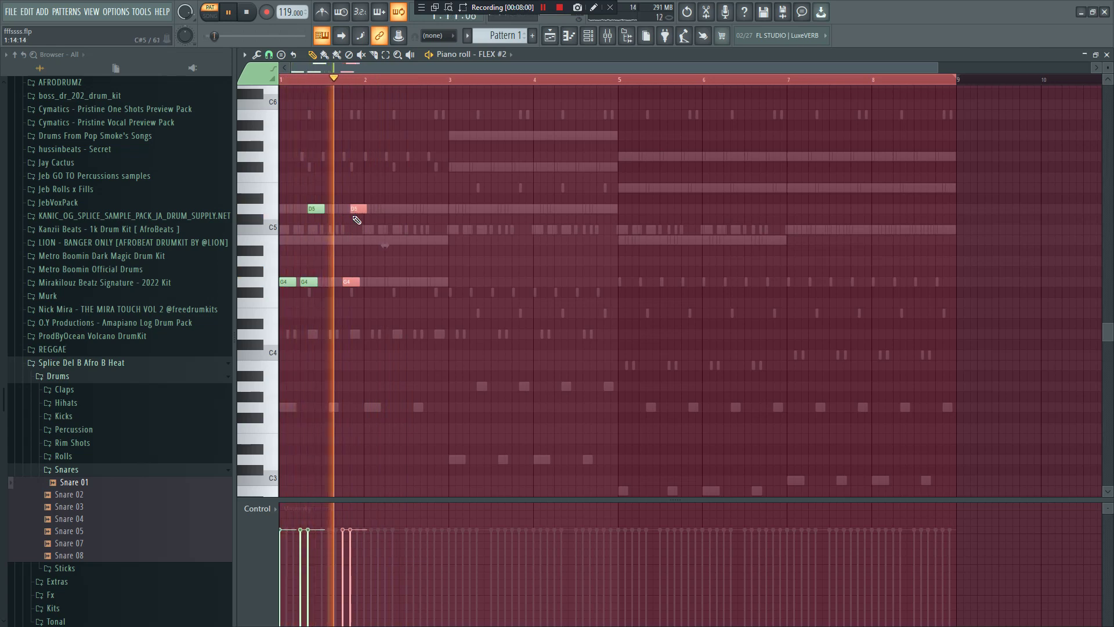
pyautogui.moveTo(410, 327); pyautogui.dragTo(291, 205)
pyautogui.moveTo(403, 309); pyautogui.dragTo(394, 209)
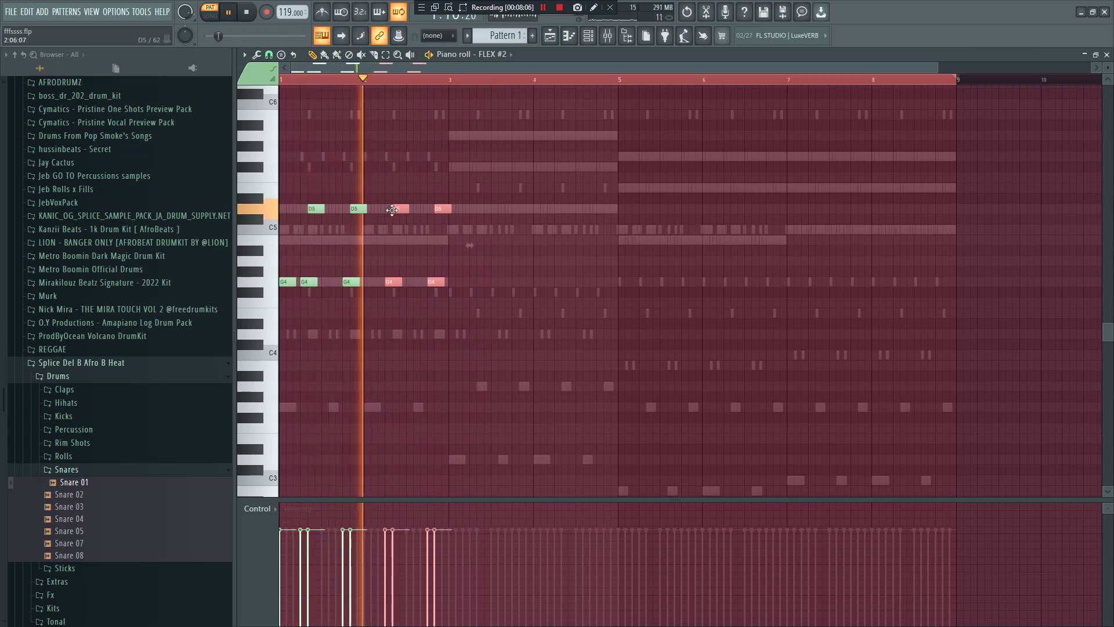
# Copy the two-bar pattern onward, using D5 and A5 in bars 3–4 and B4 and G5 in bars 5–6.
pyautogui.moveTo(523, 335); pyautogui.dragTo(648, 172)
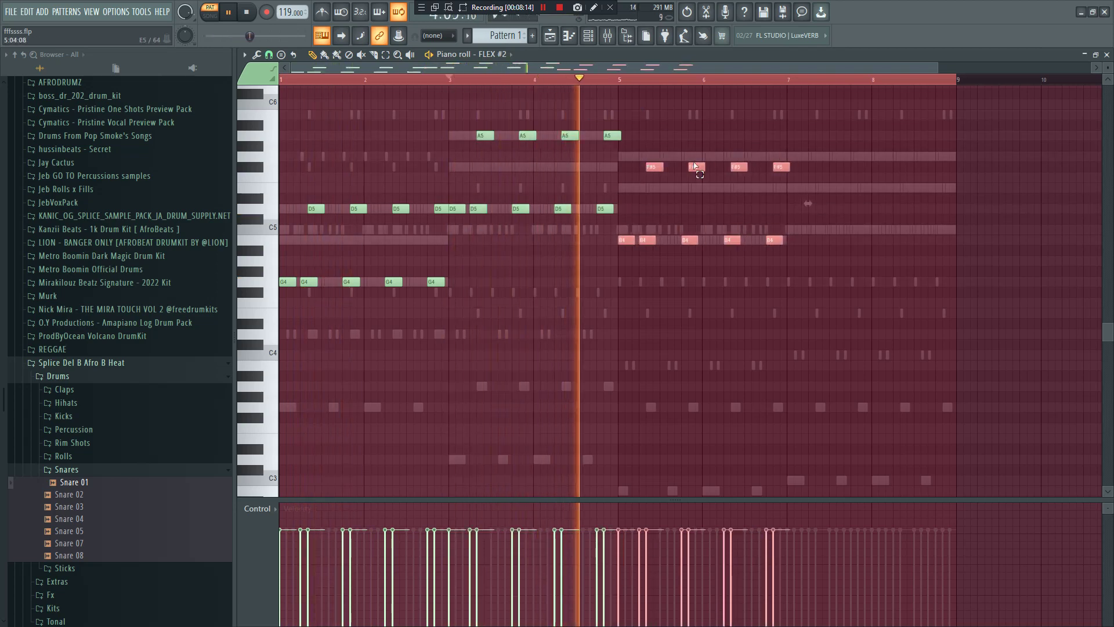
pyautogui.moveTo(794, 182); pyautogui.dragTo(635, 140)
pyautogui.moveTo(777, 170); pyautogui.dragTo(778, 159)
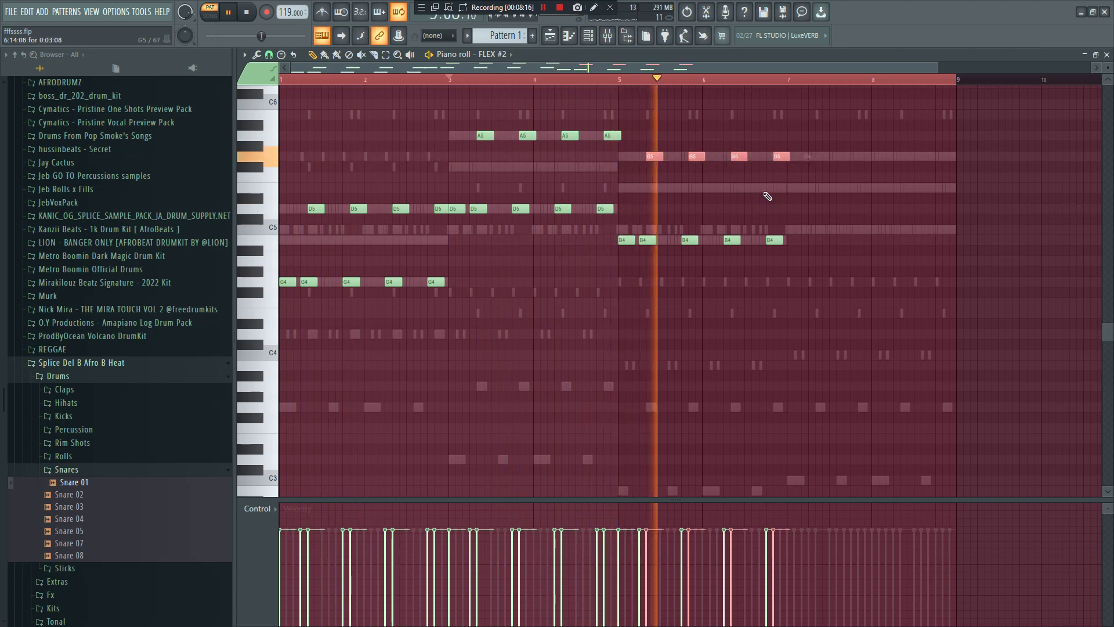
# Copy the bars 5–6 pattern into bars 7–8 with C5 as the lower note, trimming the last G5 to the end of bar 8.
pyautogui.moveTo(838, 262); pyautogui.dragTo(630, 110)
pyautogui.moveTo(625, 242)
pyautogui.mouseDown()
pyautogui.moveTo(842, 207)
pyautogui.moveTo(793, 234)
pyautogui.mouseUp()
pyautogui.press('Down')
pyautogui.moveTo(813, 169); pyautogui.dragTo(952, 141)
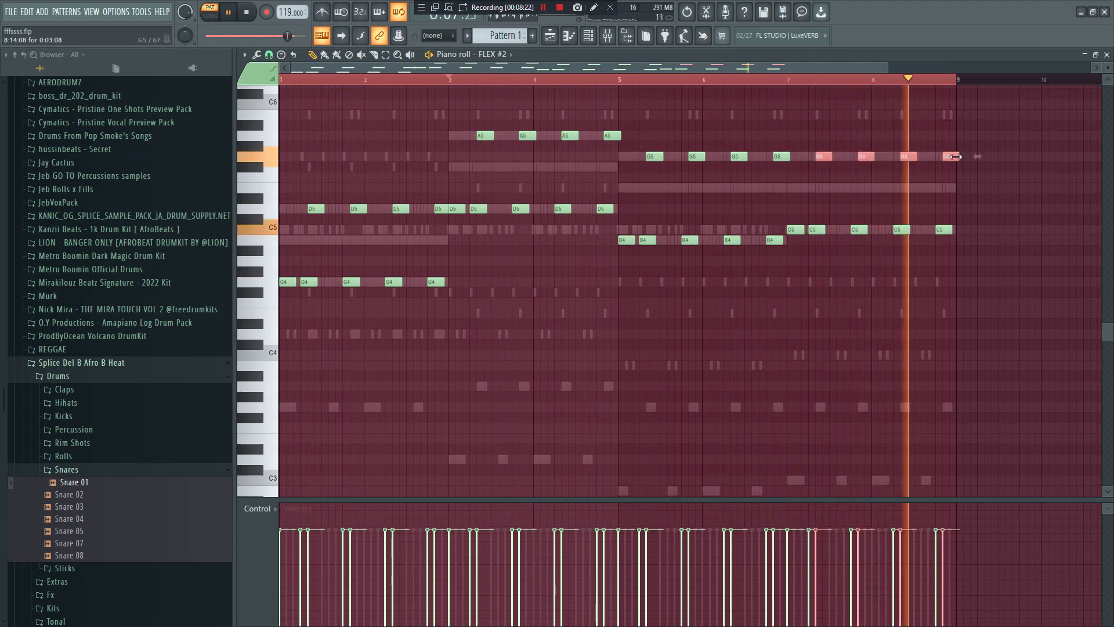
pyautogui.press('Down')
pyautogui.keyDown('ctrl'); pyautogui.click(953, 188); pyautogui.keyUp('ctrl')
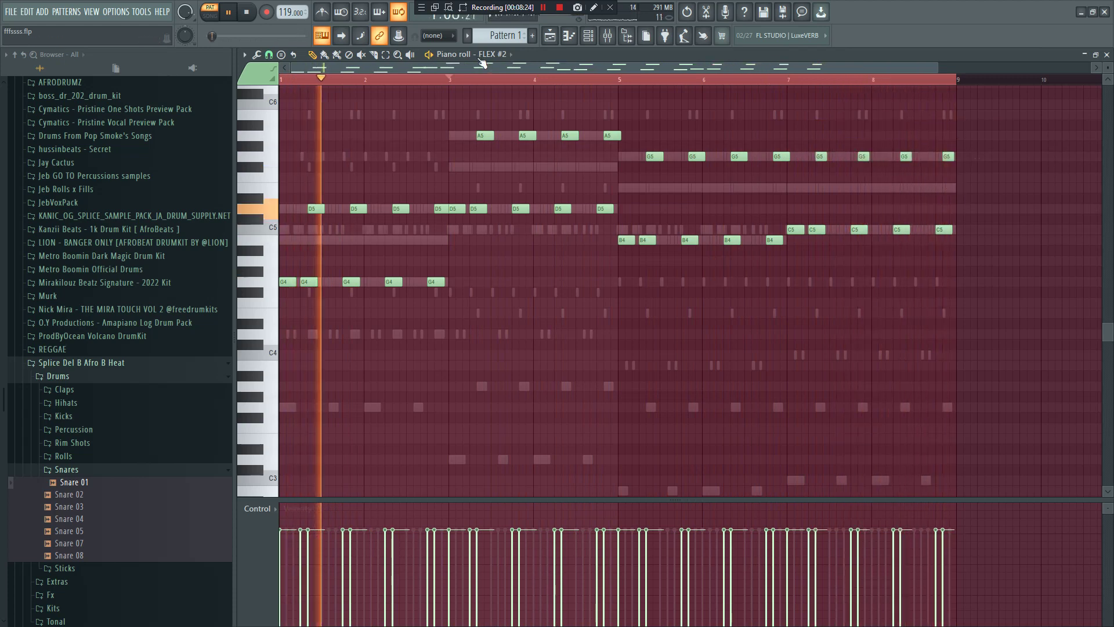
# Return to the channel rack and lower the FLEX #2 channel volume to 68%.
pyautogui.click(588, 36)
pyautogui.press('F6')
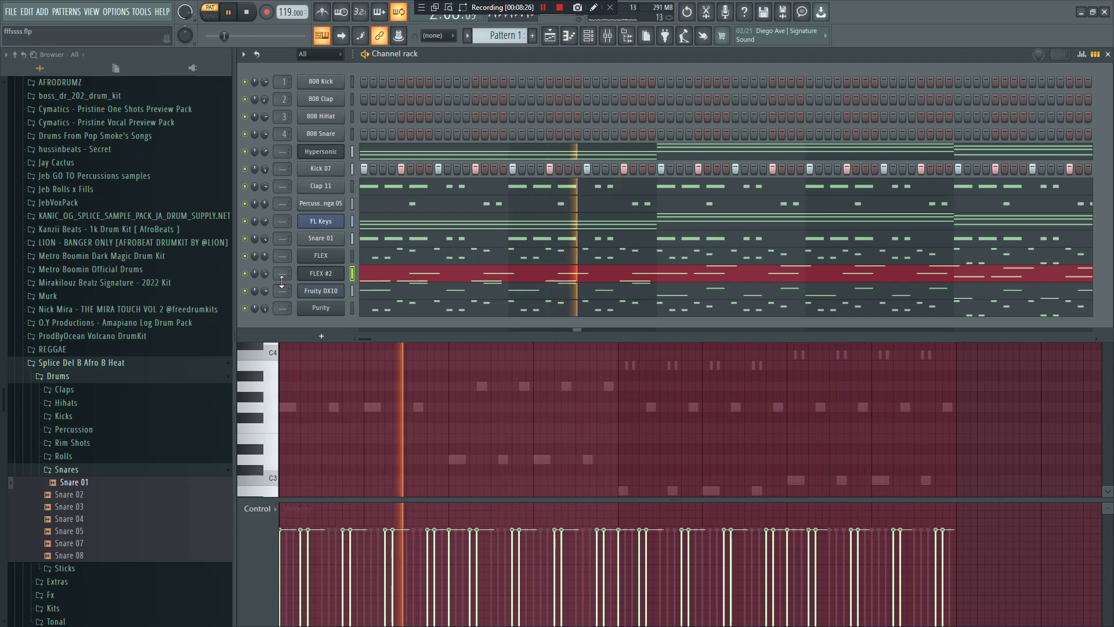
pyautogui.moveTo(267, 277); pyautogui.dragTo(267, 274)
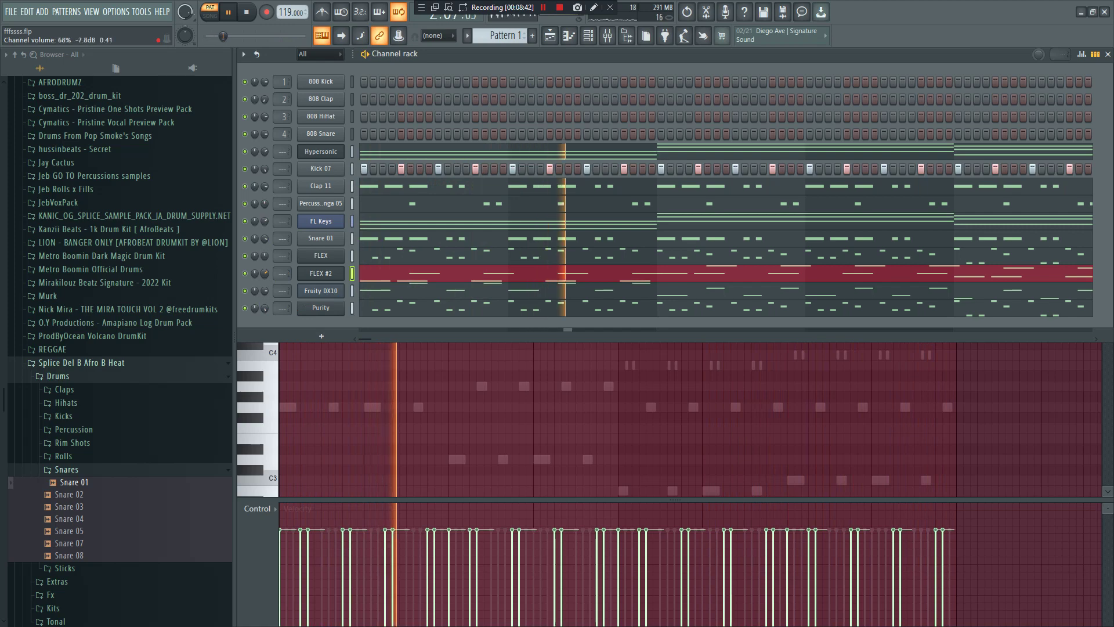
# Clone the FLEX #2 channel and open the clone's instrument window.
pyautogui.rightClick(342, 272)
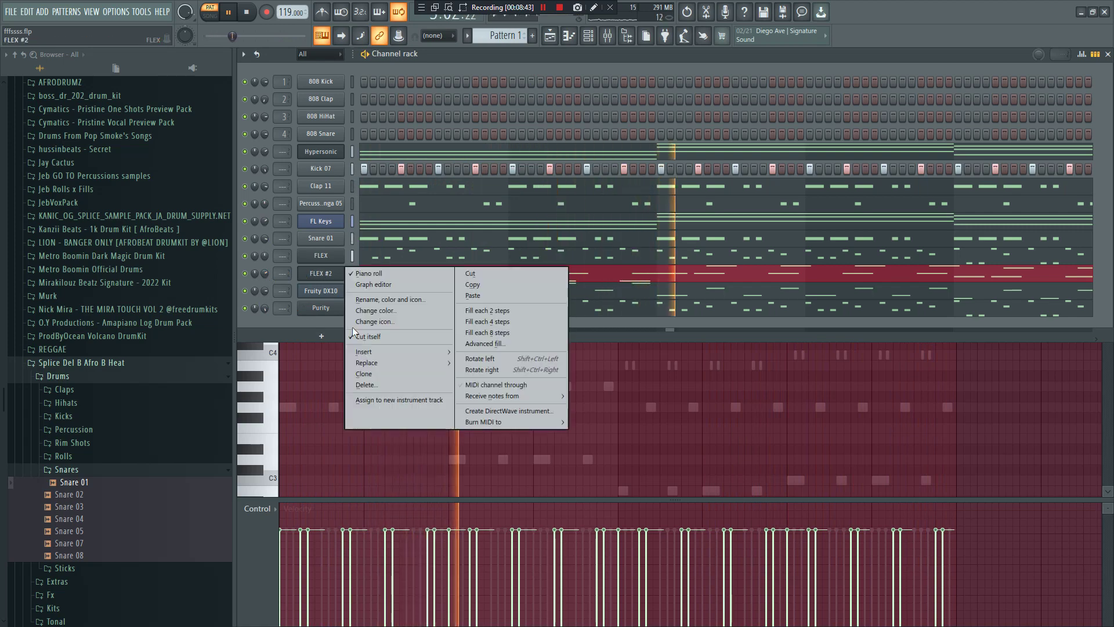
pyautogui.click(402, 374)
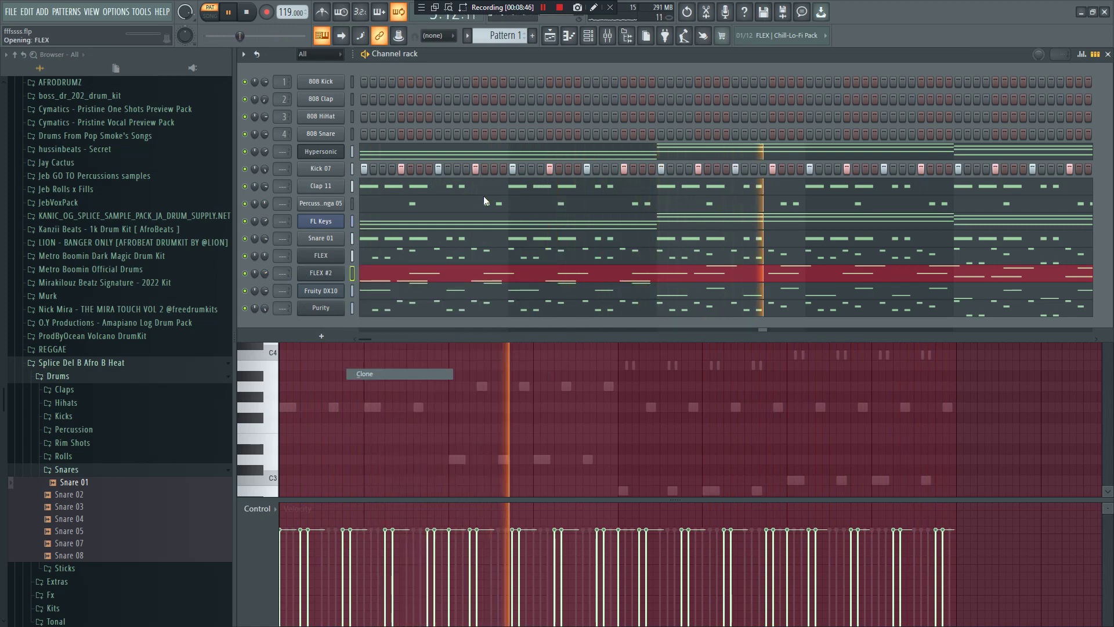
pyautogui.click(344, 297)
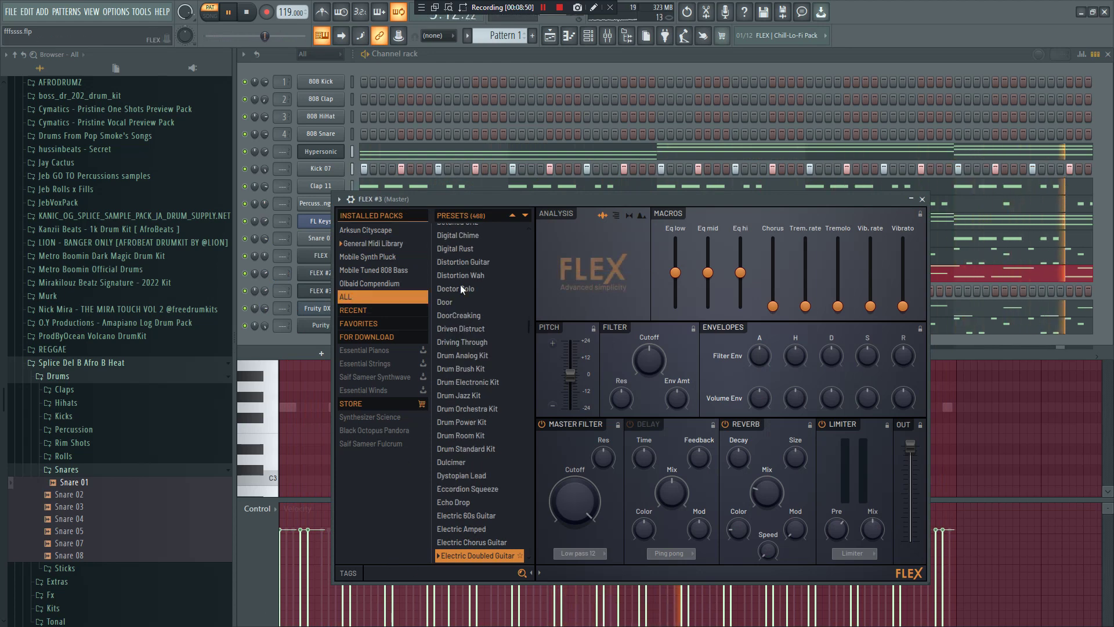
# Filter FLEX #3's presets to the Guitar type and load Electric Guitar Clean.
pyautogui.scroll(-5, 460, 284)
pyautogui.press('space')
pyautogui.click(355, 574)
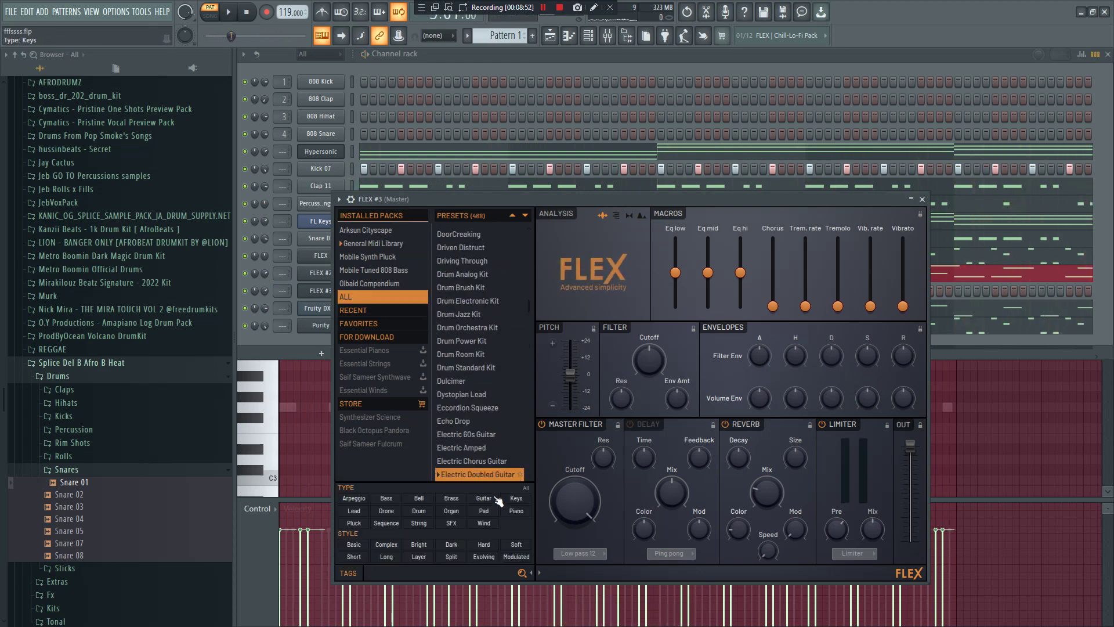
pyautogui.click(483, 497)
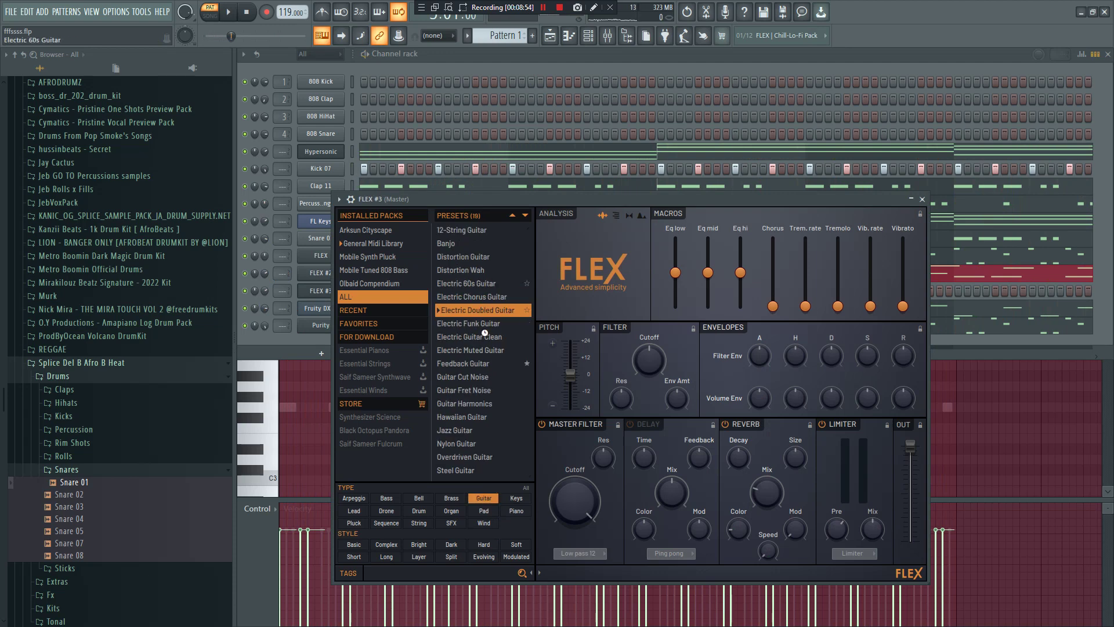
pyautogui.click(647, 58)
pyautogui.press('space')
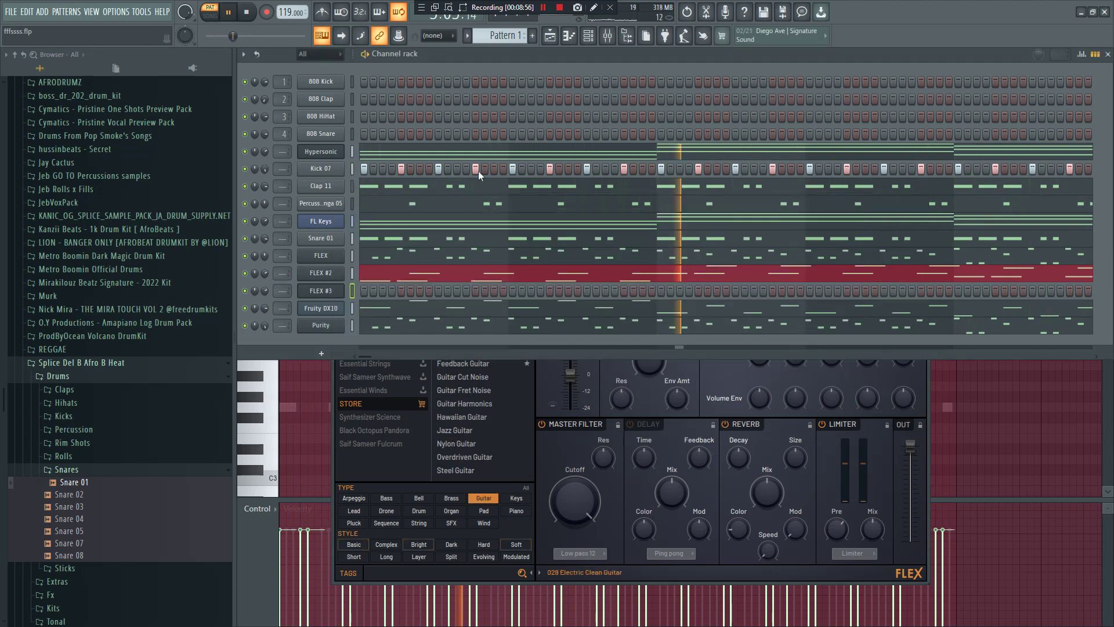
# In FLEX #3's piano roll, add four D6 notes from bar 2 step 9, descending through C6 and B5 to A5 on bar 3.
pyautogui.rightClick(340, 290)
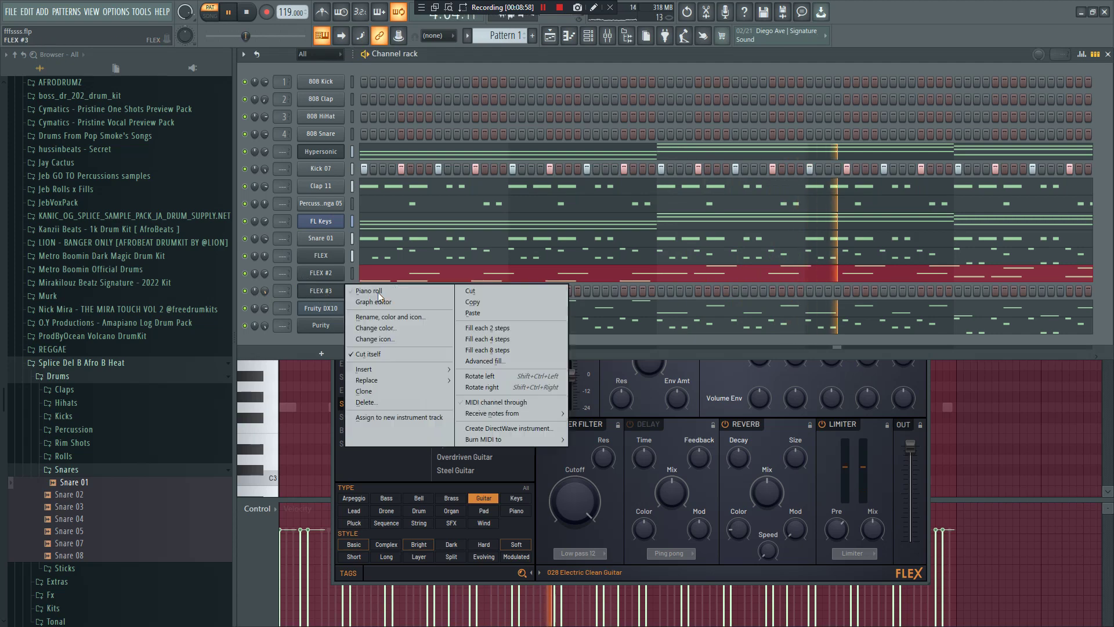
pyautogui.click(371, 291)
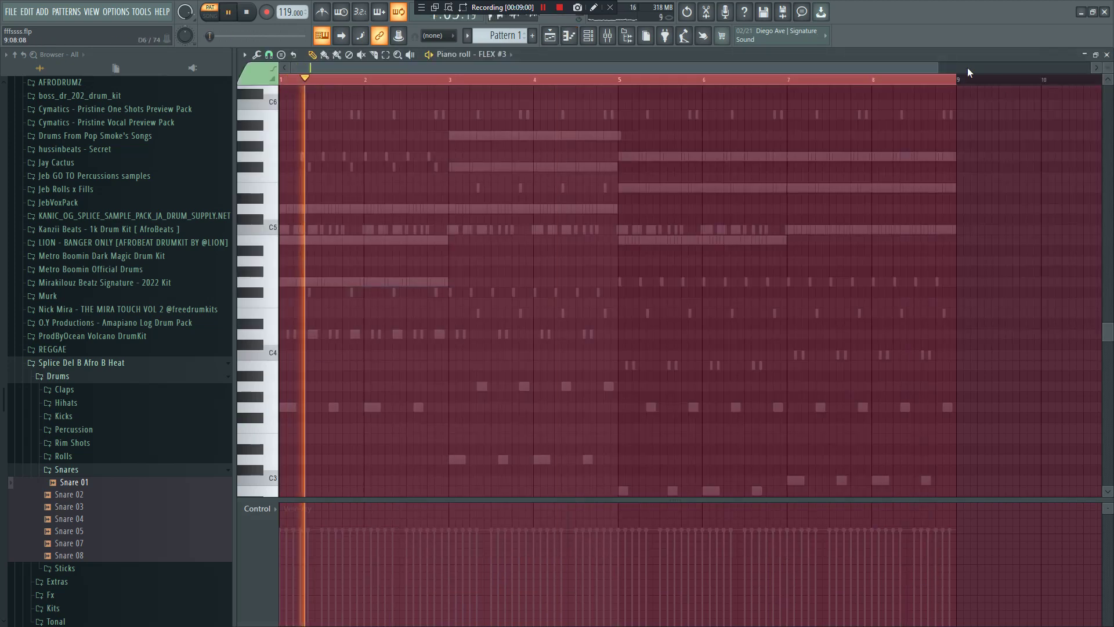
pyautogui.scroll(2, 653, 112)
pyautogui.scroll(3, 589, 169)
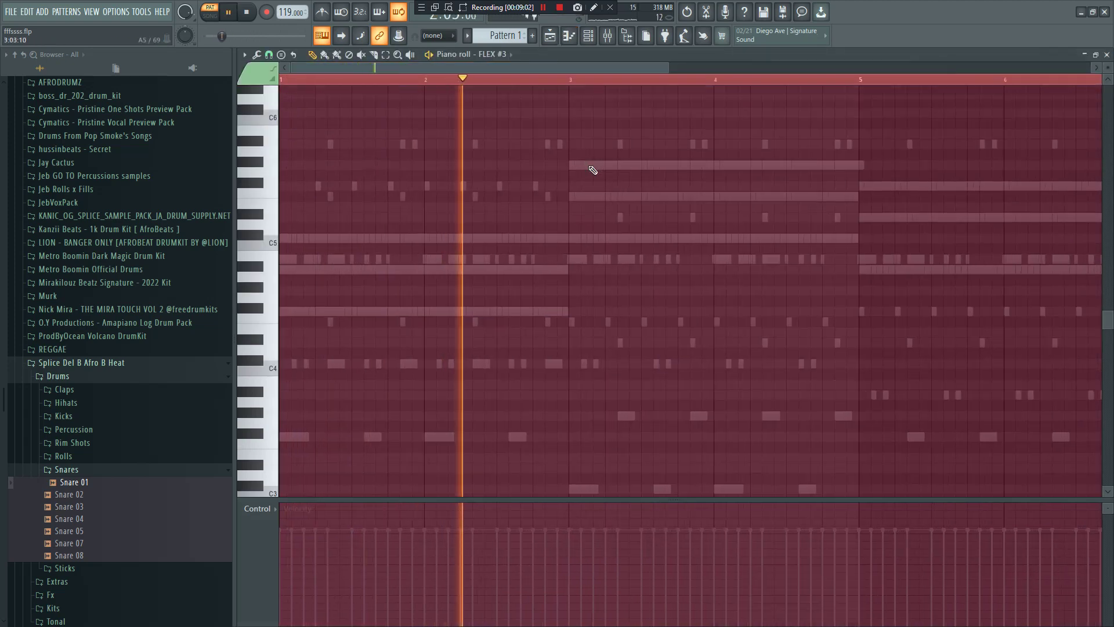
pyautogui.click(499, 174)
pyautogui.press('space')
pyautogui.press('space')
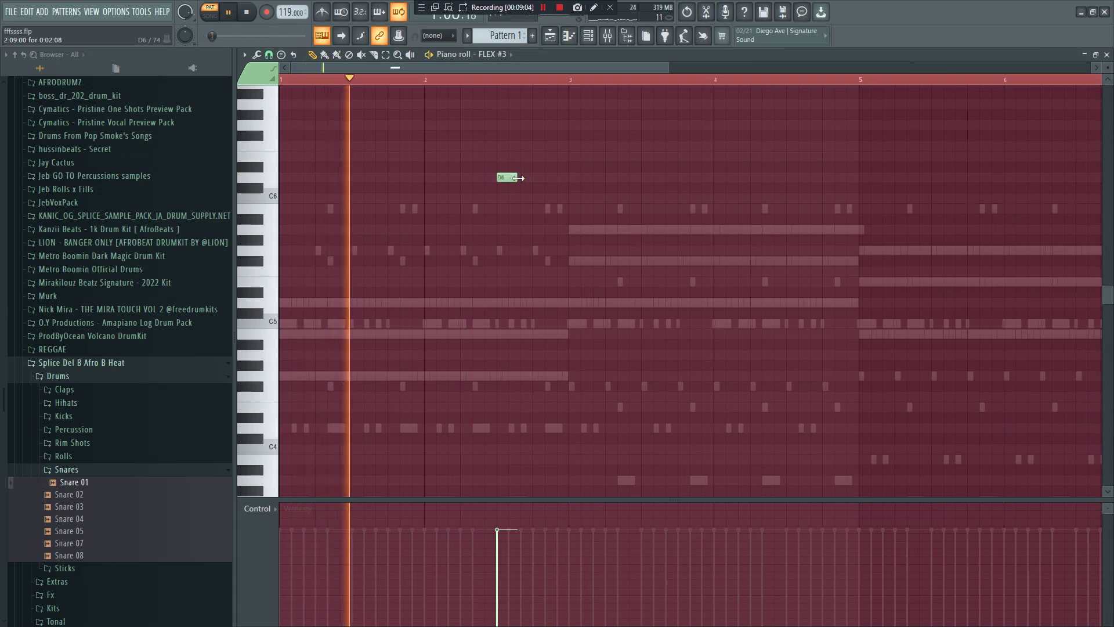
pyautogui.moveTo(516, 177); pyautogui.dragTo(508, 180)
pyautogui.click(510, 178)
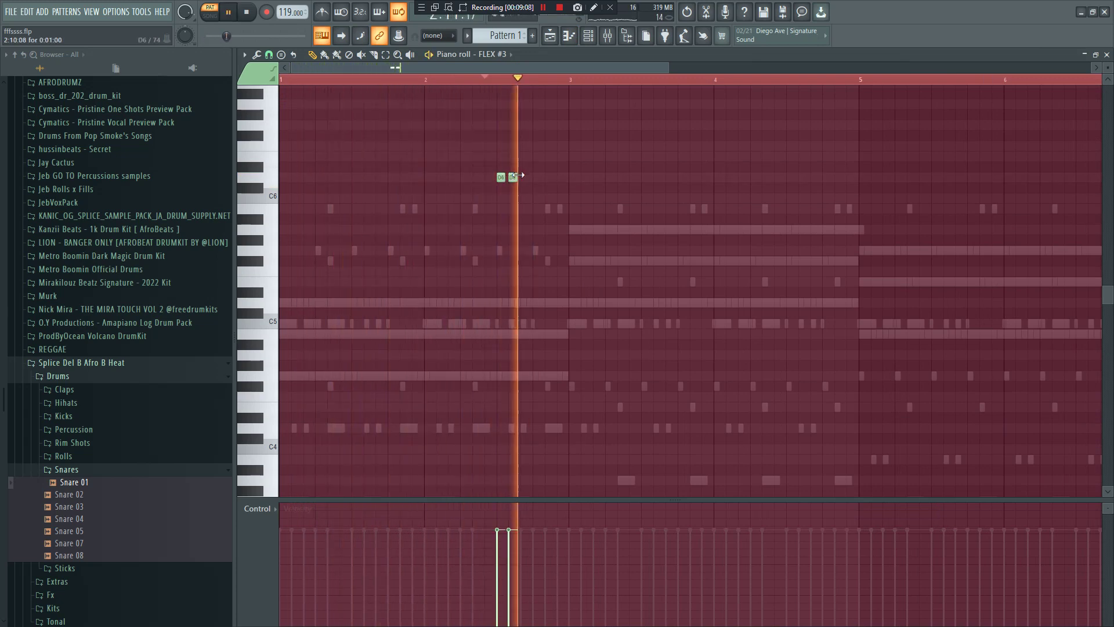
pyautogui.click(524, 178)
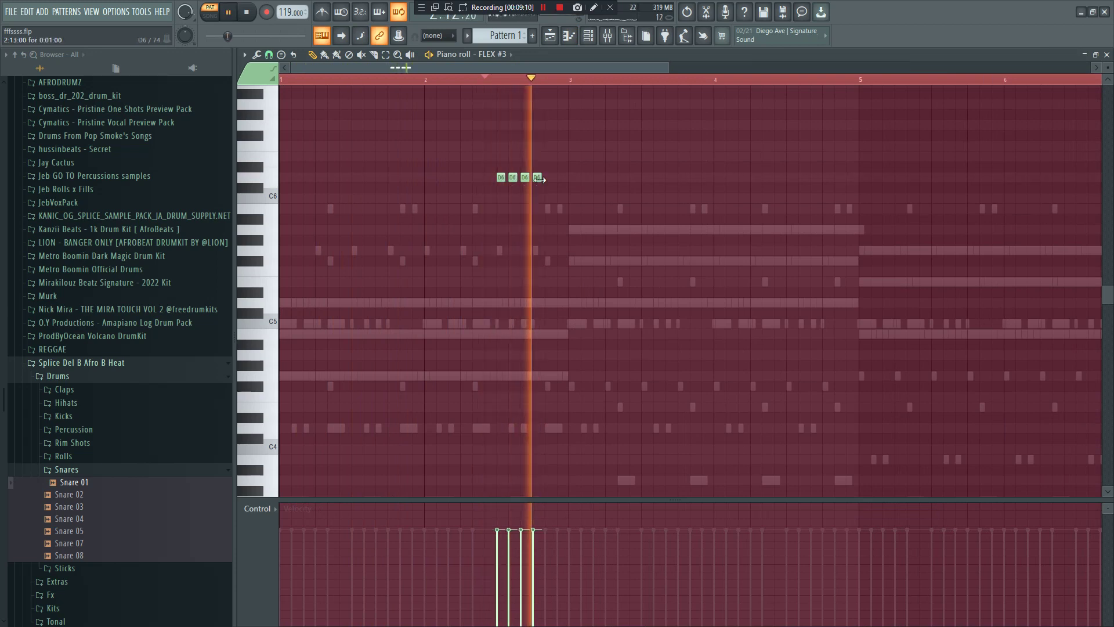
pyautogui.press('space')
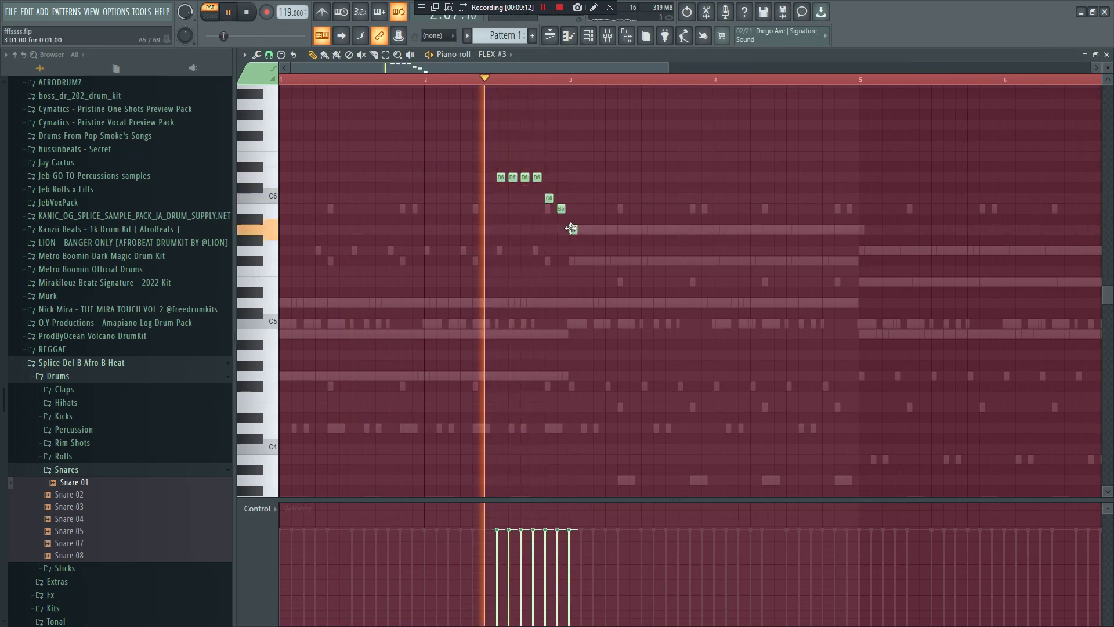
# Copy the riff to the ends of bars 4, 6 and 8, lowering the bar 5 note to G5 and removing the A5 past bar 8.
pyautogui.moveTo(602, 243); pyautogui.dragTo(776, 173)
pyautogui.moveTo(917, 268); pyautogui.dragTo(934, 183)
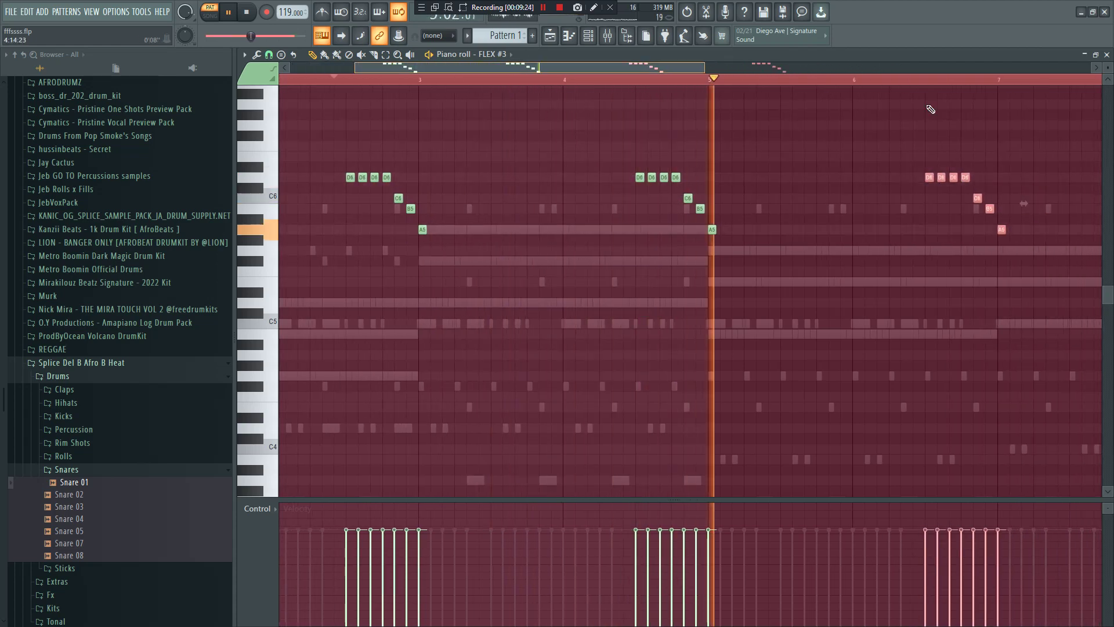
pyautogui.moveTo(704, 68); pyautogui.dragTo(939, 108)
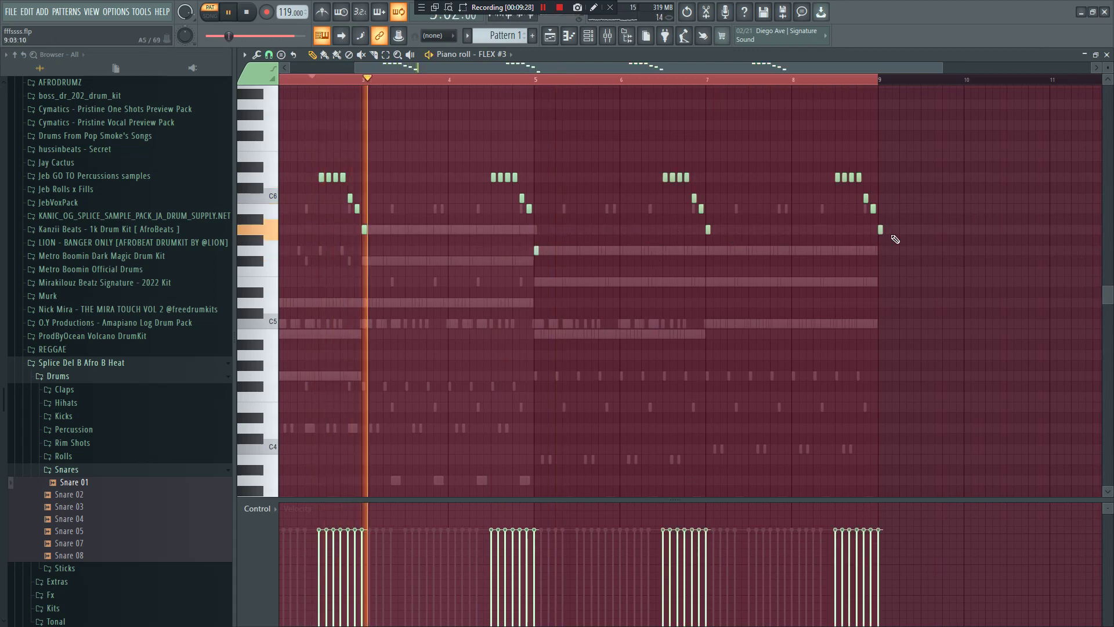
pyautogui.press('space')
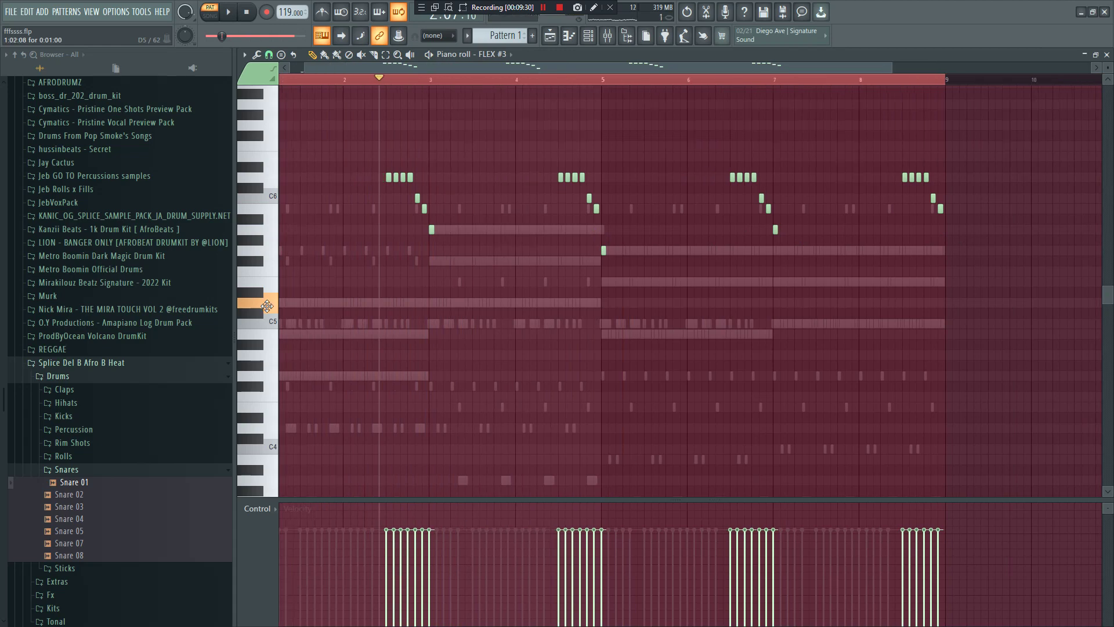
# Add a G5 at the start of bar 1, lengthen the notes starting bars 3, 5 and 7, and lower the bar 7 note to G5.
pyautogui.press('space')
pyautogui.click(284, 80)
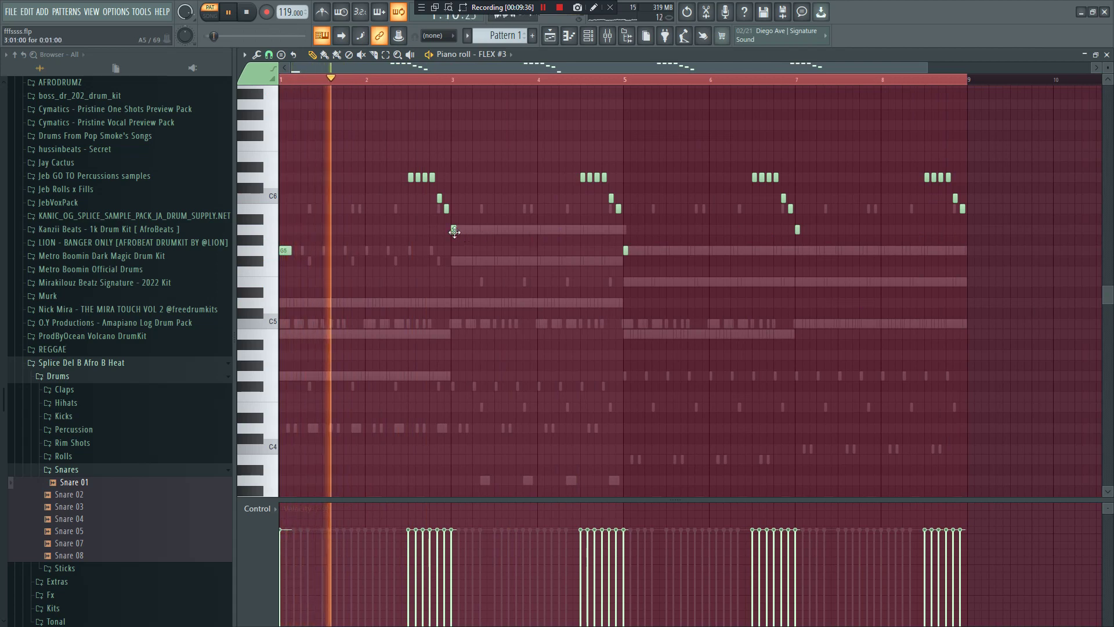
pyautogui.moveTo(455, 231); pyautogui.dragTo(462, 231)
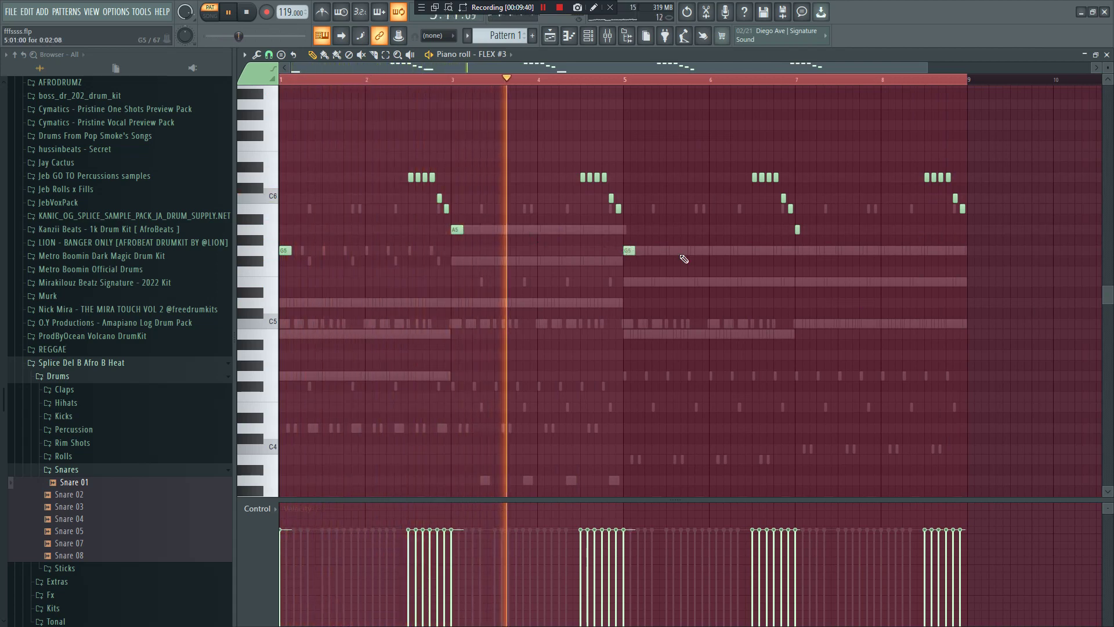
pyautogui.moveTo(800, 230); pyautogui.dragTo(807, 230)
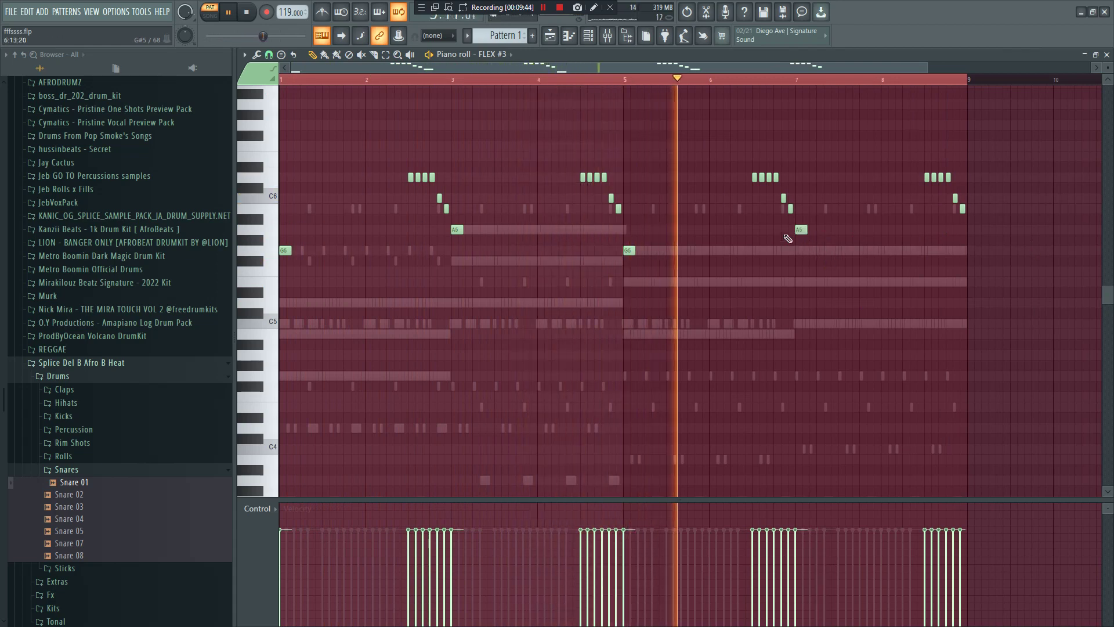
pyautogui.moveTo(797, 232); pyautogui.dragTo(799, 252)
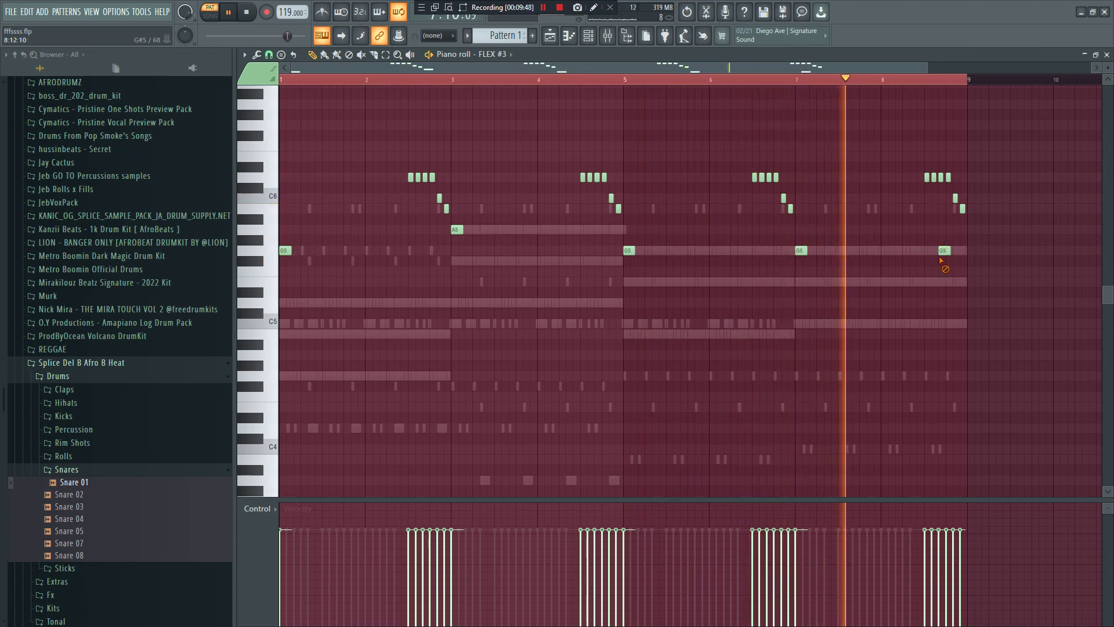
# Return to the channel rack and save the project.
pyautogui.click(581, 33)
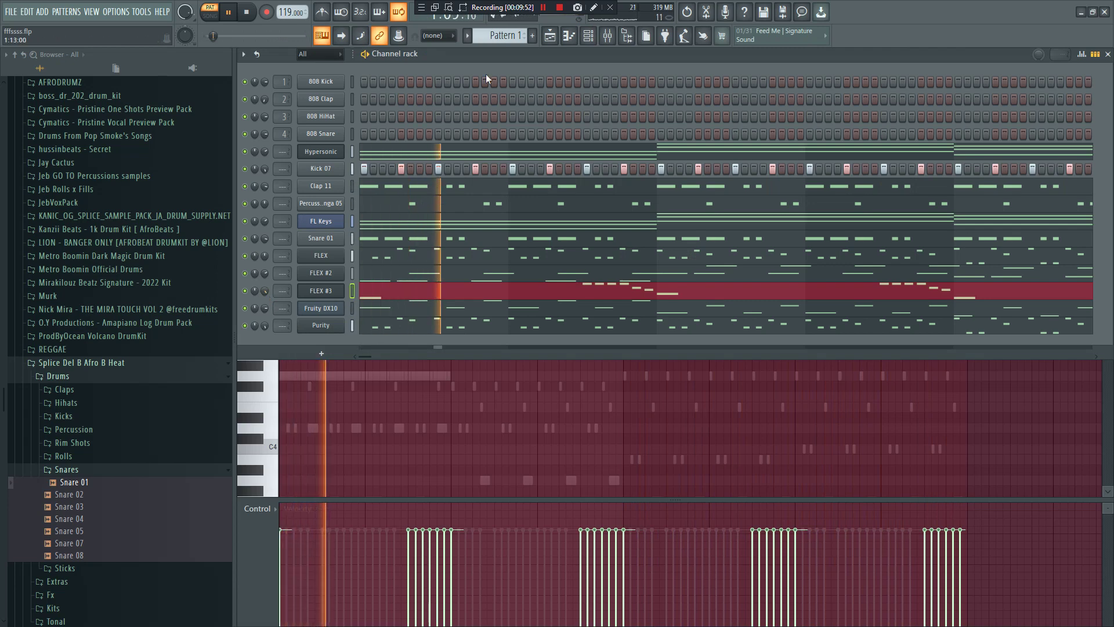
pyautogui.click(8, 12)
pyautogui.click(22, 66)
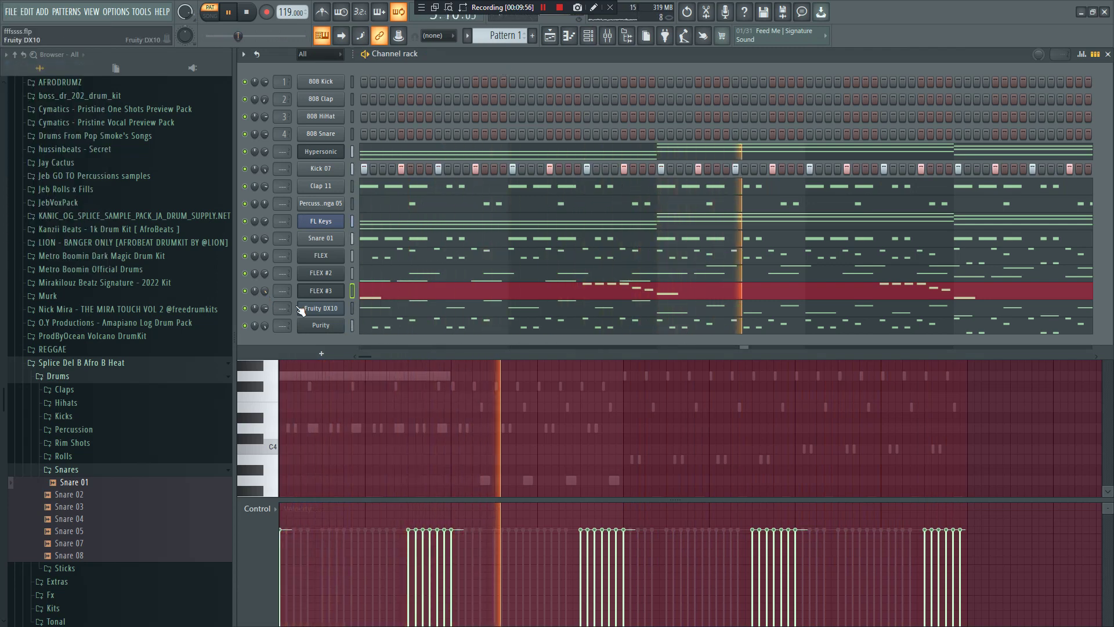
# Clone the FLEX #3 channel and browse the clone's presets across all packs, loading Electric Grand Piano.
pyautogui.rightClick(320, 290)
pyautogui.click(397, 391)
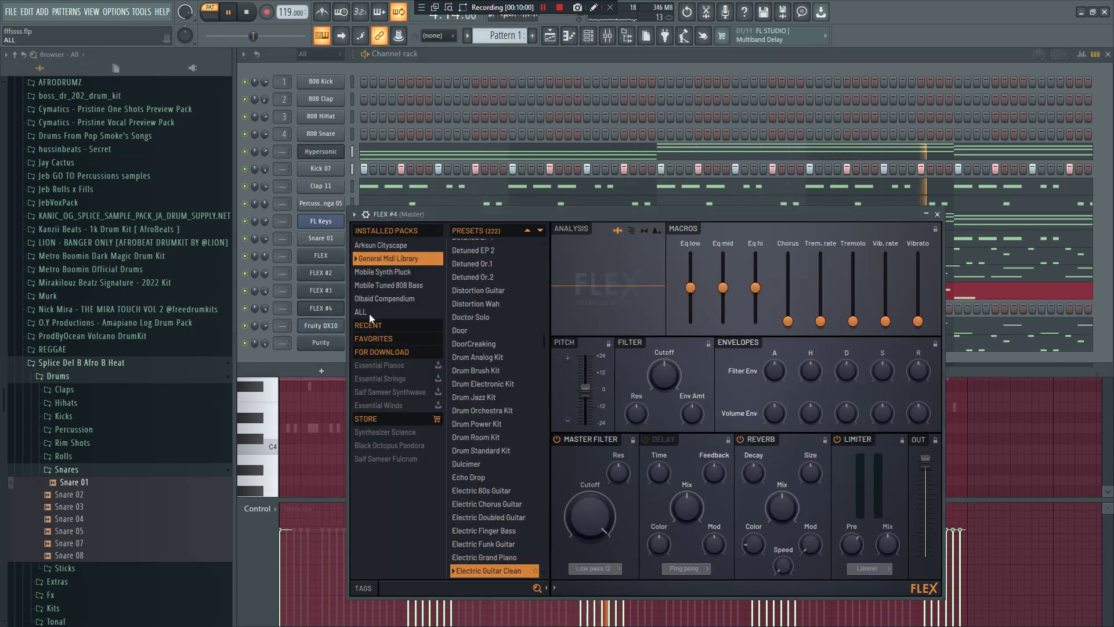
pyautogui.click(369, 314)
pyautogui.scroll(-5, 485, 444)
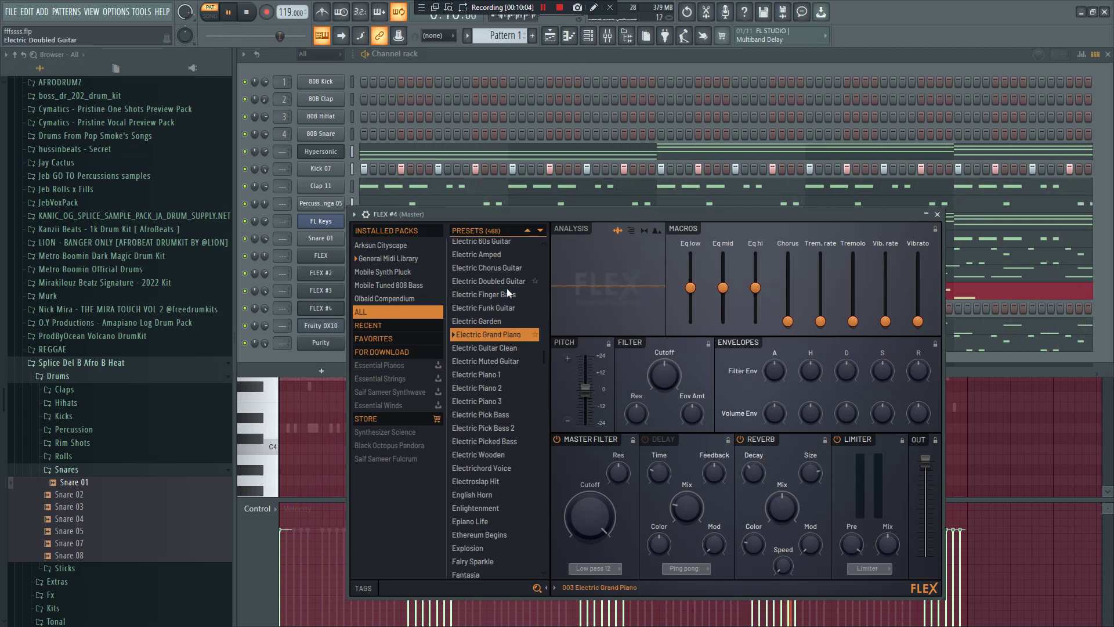
pyautogui.click(601, 62)
# Open FLEX #4's piano roll and place a lengthened G6 note at step 9 of bar 1.
pyautogui.rightClick(335, 308)
pyautogui.click(361, 306)
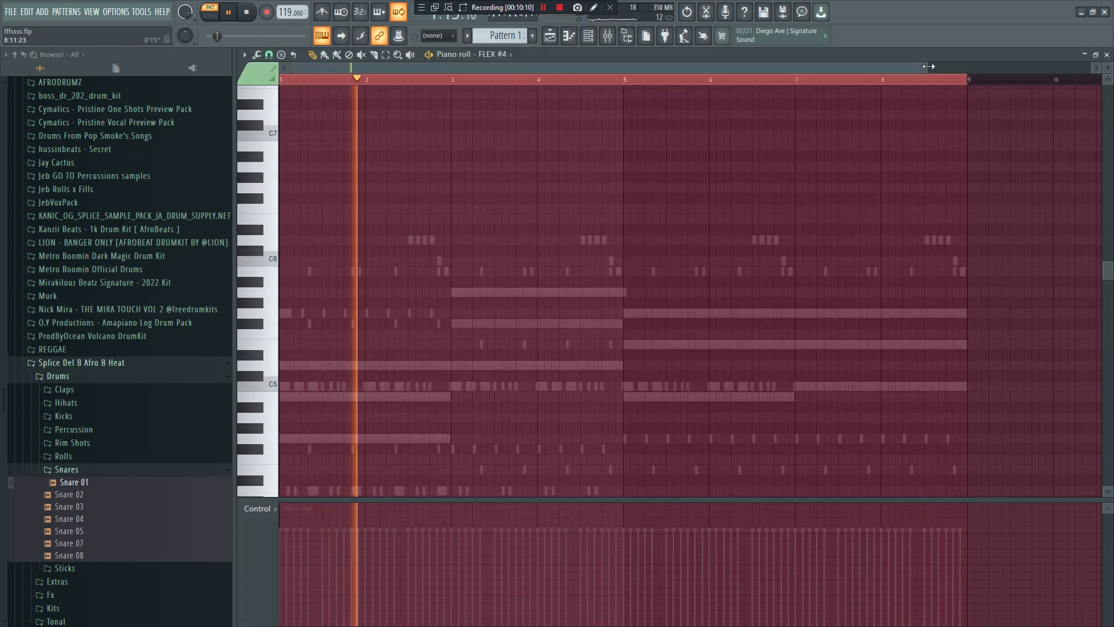
pyautogui.moveTo(930, 67); pyautogui.dragTo(550, 87)
pyautogui.press('space')
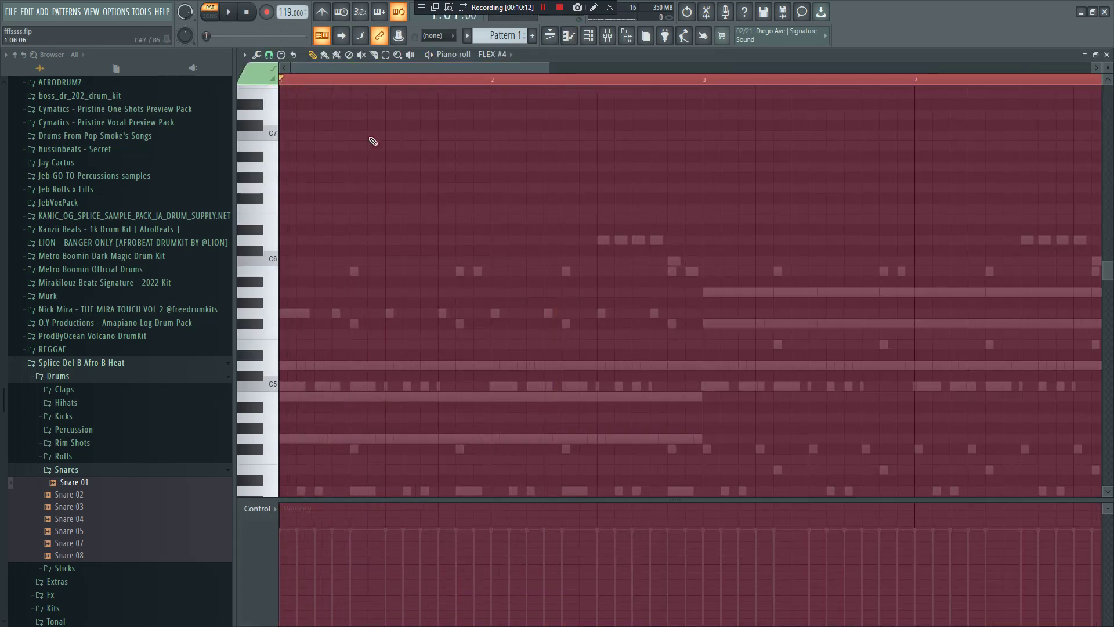
pyautogui.press('space')
pyautogui.press('space')
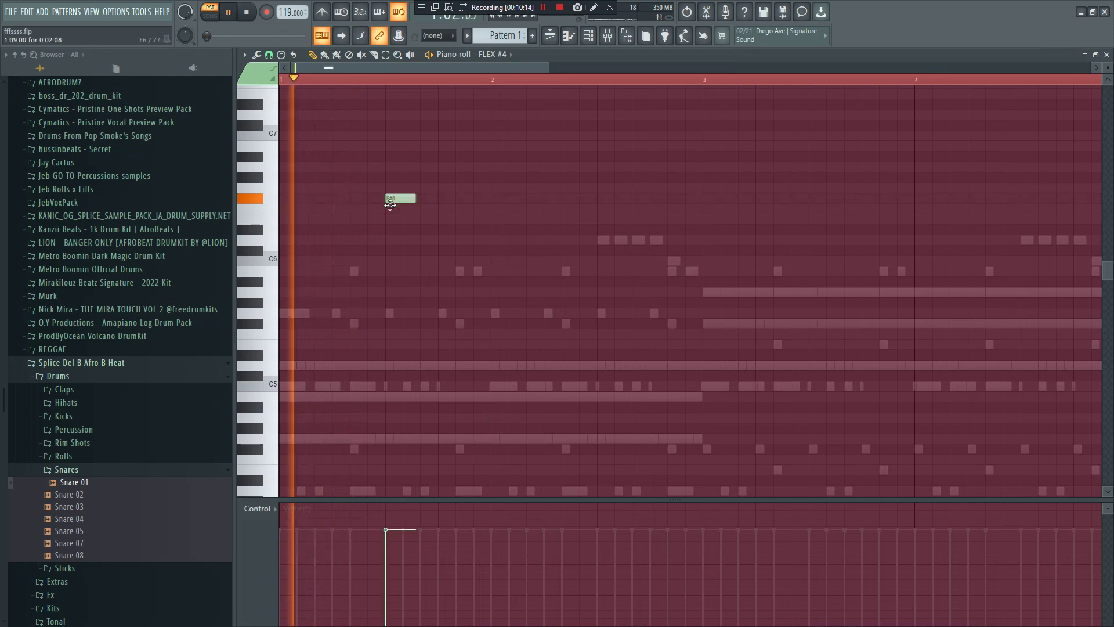
pyautogui.press('space')
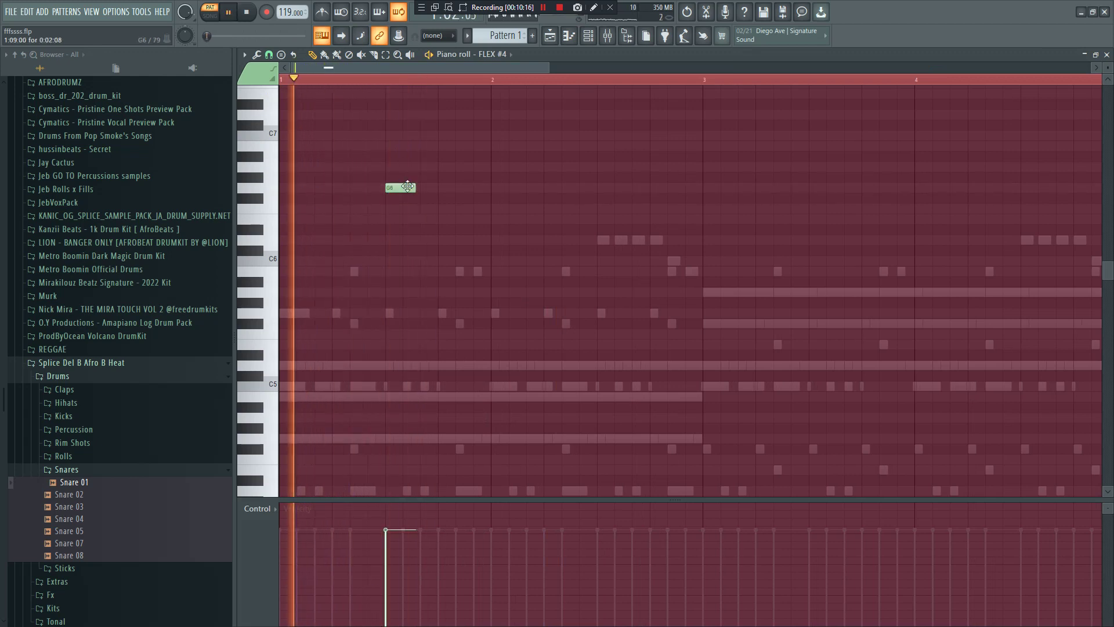
pyautogui.moveTo(415, 187); pyautogui.dragTo(433, 187)
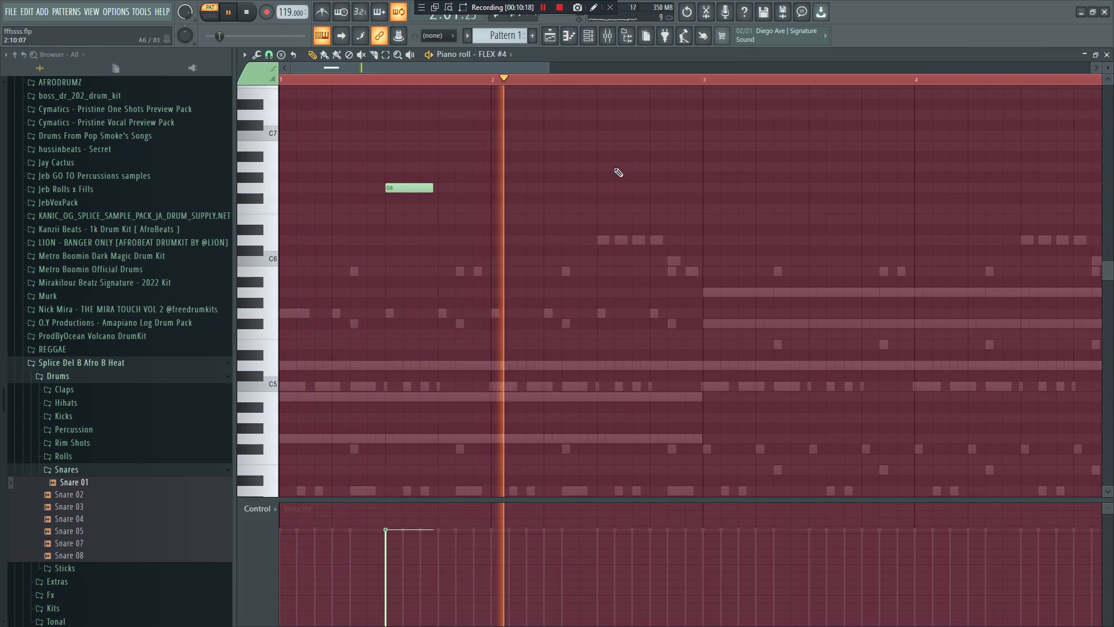
pyautogui.click(598, 219)
pyautogui.press('space')
pyautogui.rightClick(610, 206)
pyautogui.press('space')
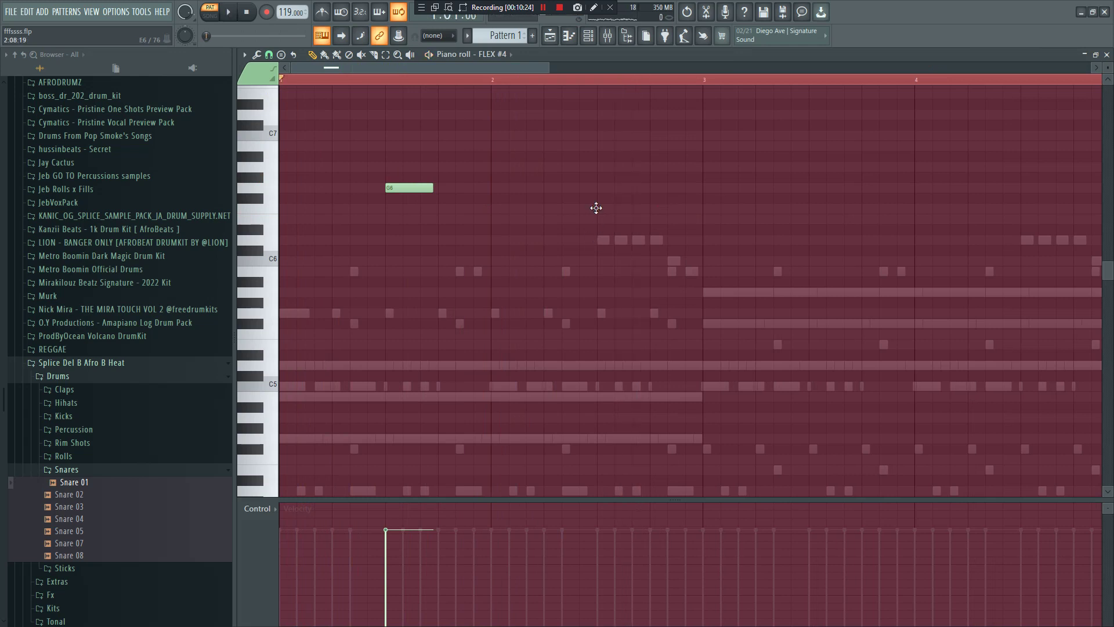
# Add a G6 at step 9 of bar 2 in FLEX #4, followed by an A6 at step 13.
pyautogui.click(585, 80)
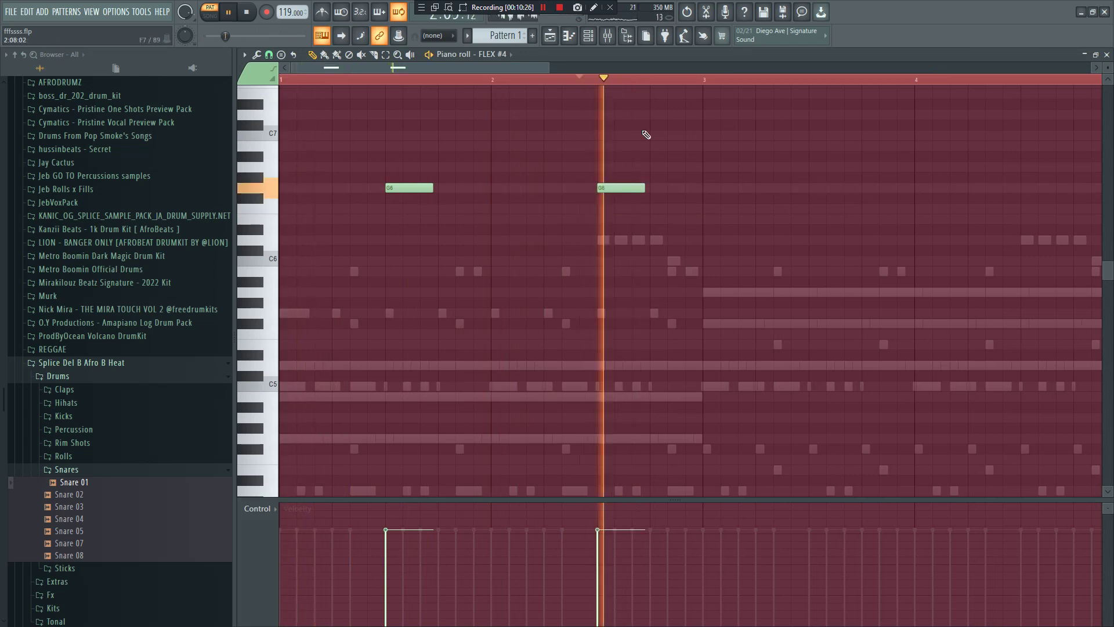
pyautogui.press('space')
pyautogui.press('space')
pyautogui.press('space')
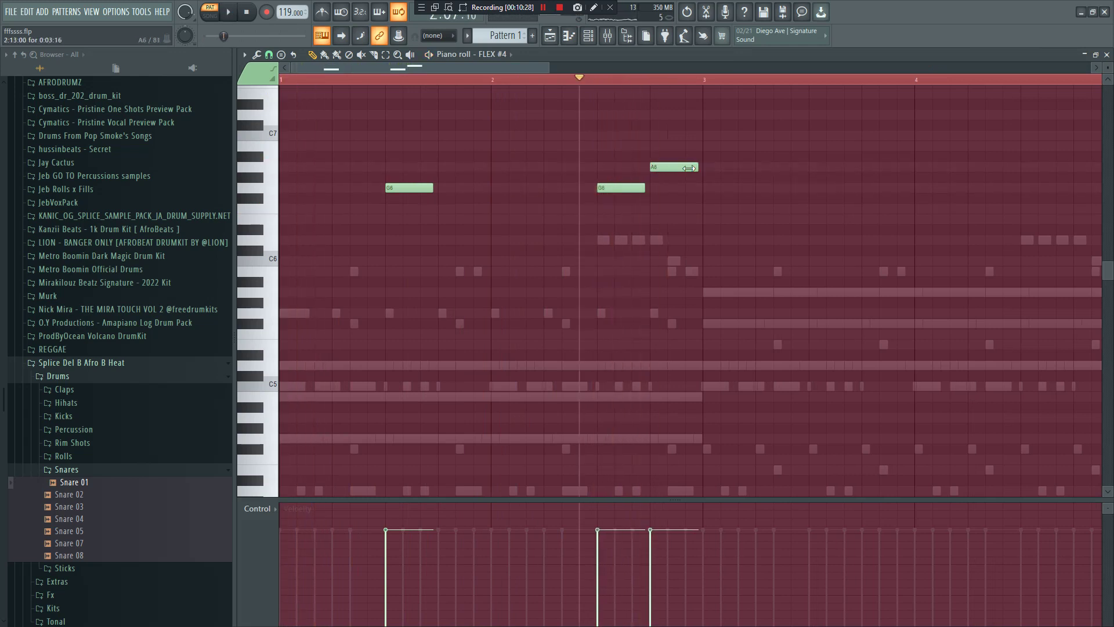
pyautogui.press('space')
# Shorten the A6, add an overlapping B6 after it, and place an F#6 at the start of bar 3.
pyautogui.moveTo(696, 166)
pyautogui.mouseDown()
pyautogui.moveTo(714, 171)
pyautogui.moveTo(711, 198)
pyautogui.mouseUp()
pyautogui.press('space')
pyautogui.press('space')
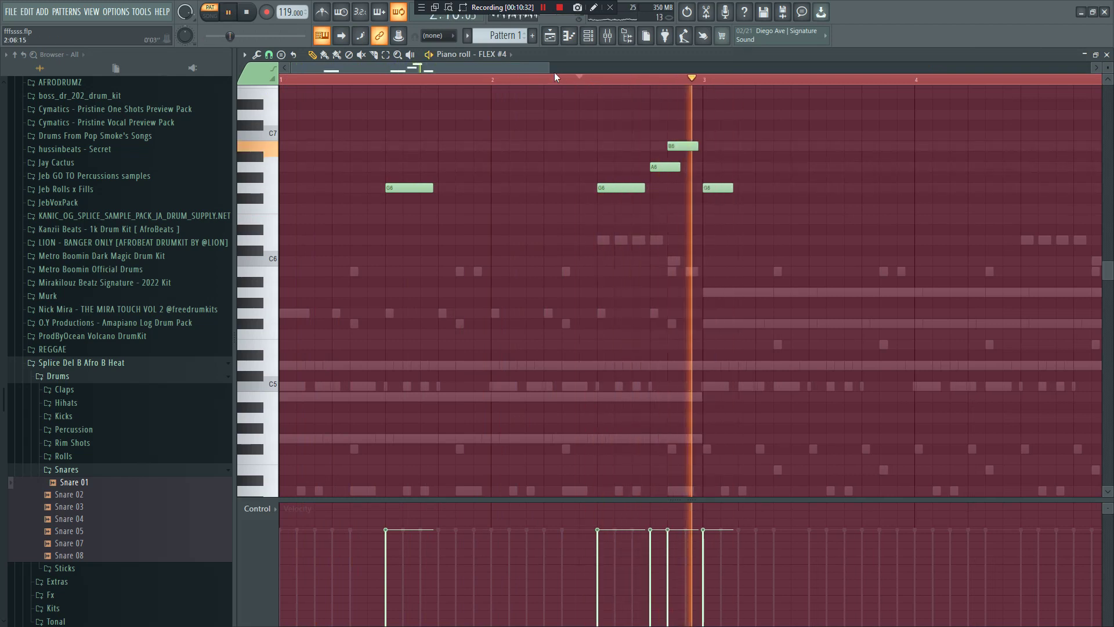
pyautogui.scroll(-2, 643, 191)
pyautogui.press('space')
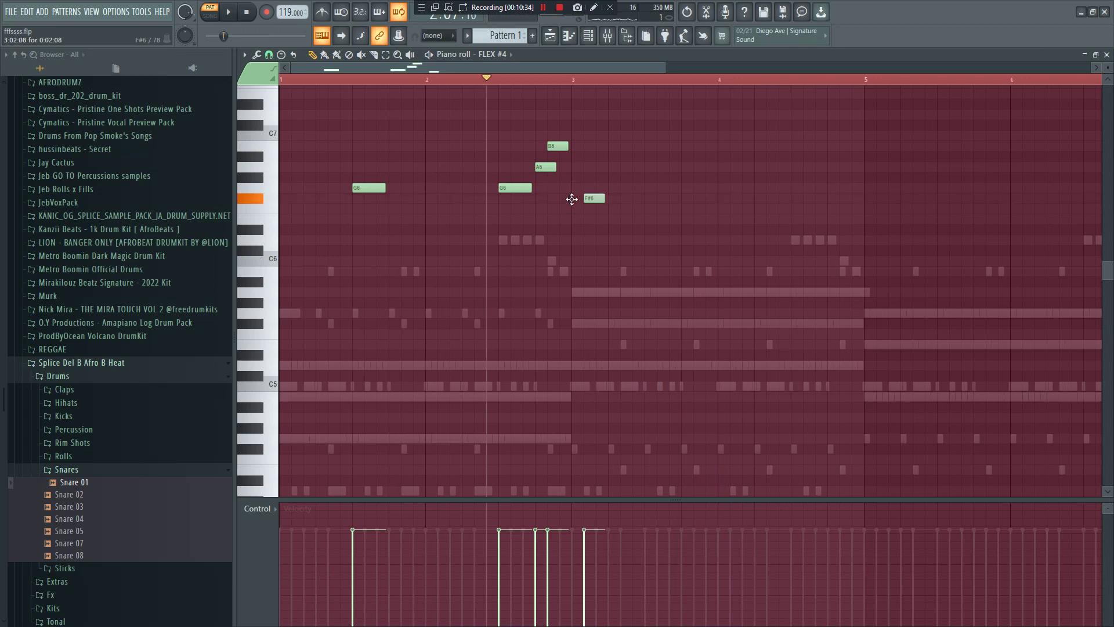
pyautogui.moveTo(572, 199); pyautogui.dragTo(571, 200)
pyautogui.press('space')
# Add a rising phrase in bar 4 with F#6 at step 9, G6 at step 13 and A6 just after it.
pyautogui.keyDown('ctrl'); pyautogui.moveTo(619, 231); pyautogui.dragTo(191, 116); pyautogui.keyUp('ctrl')
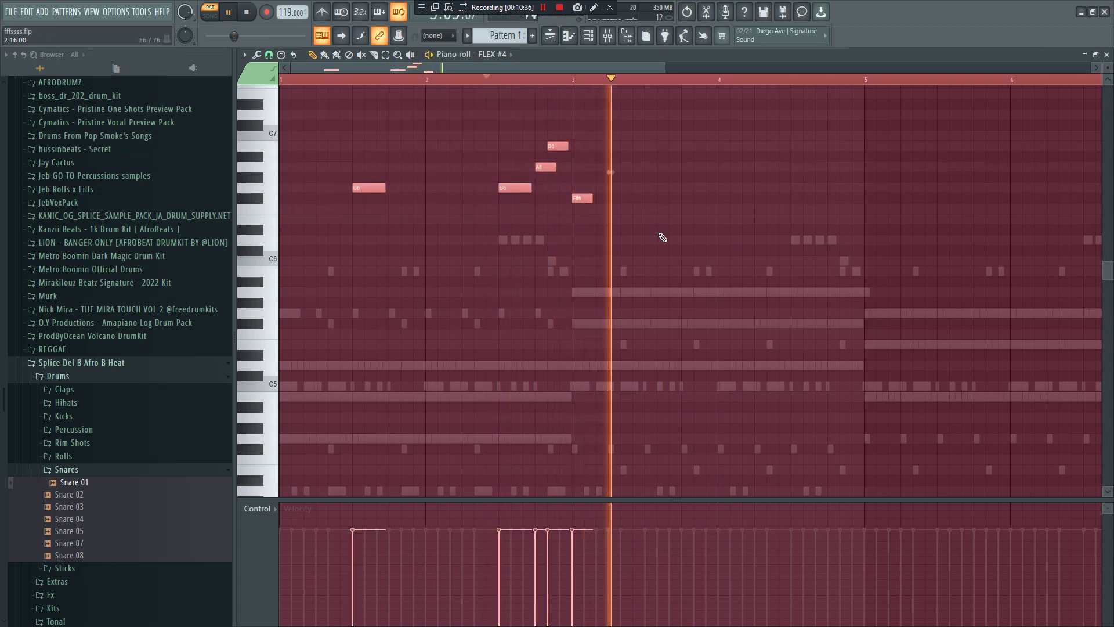
pyautogui.moveTo(663, 237); pyautogui.dragTo(506, 140)
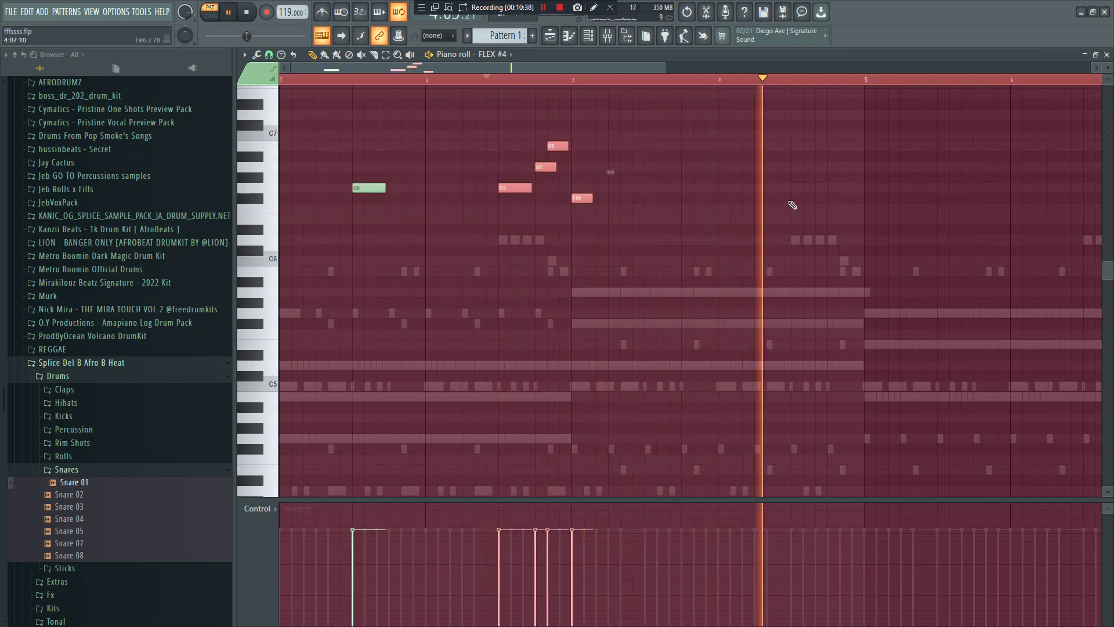
pyautogui.click(790, 198)
pyautogui.press('space')
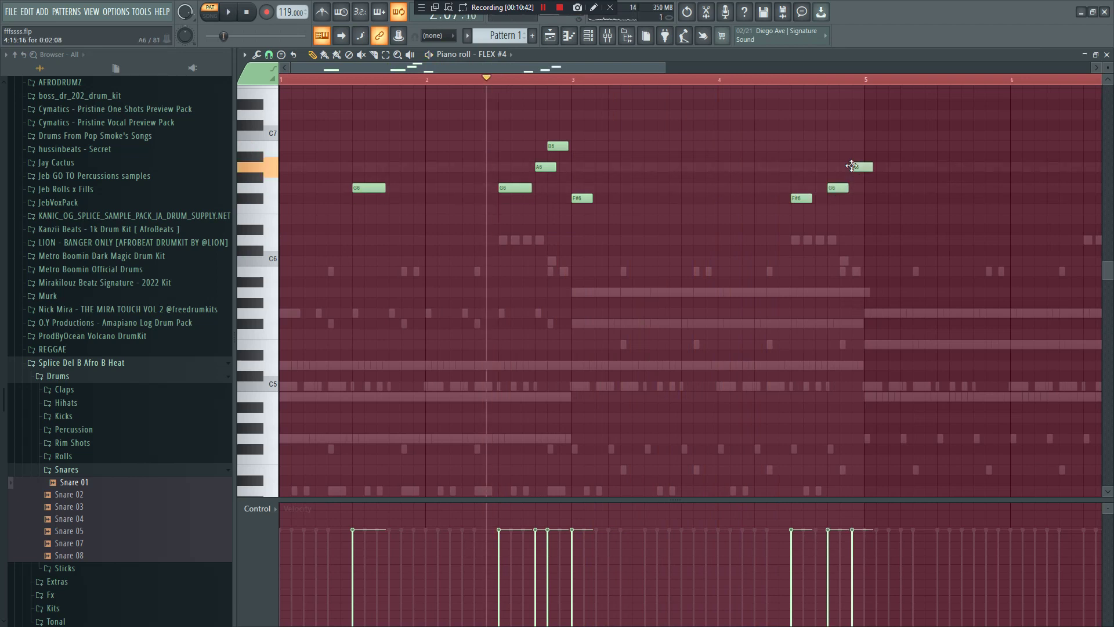
pyautogui.press('space')
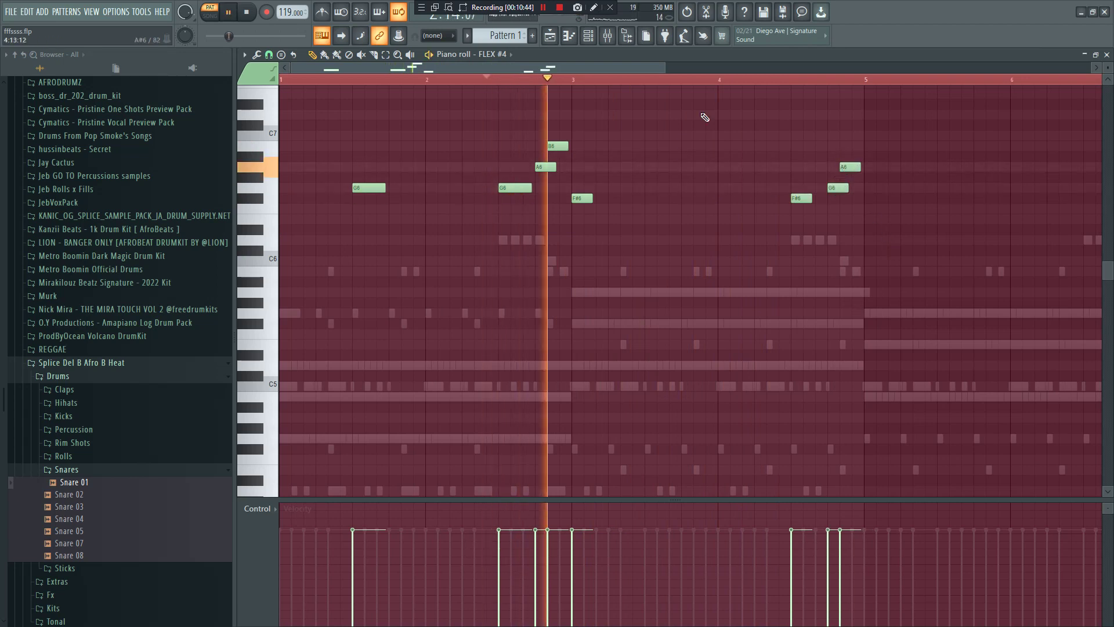
# Add an E6 at the start of bar 5, delete the G6 in bar 1, and return to the channel rack.
pyautogui.moveTo(666, 69); pyautogui.dragTo(1022, 68)
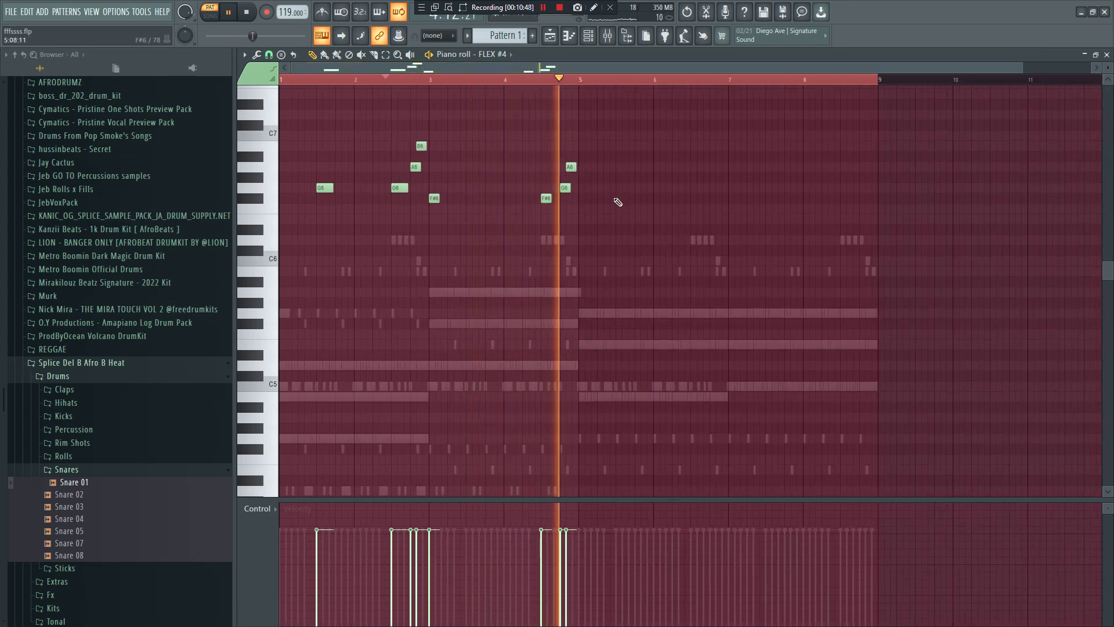
pyautogui.press('space')
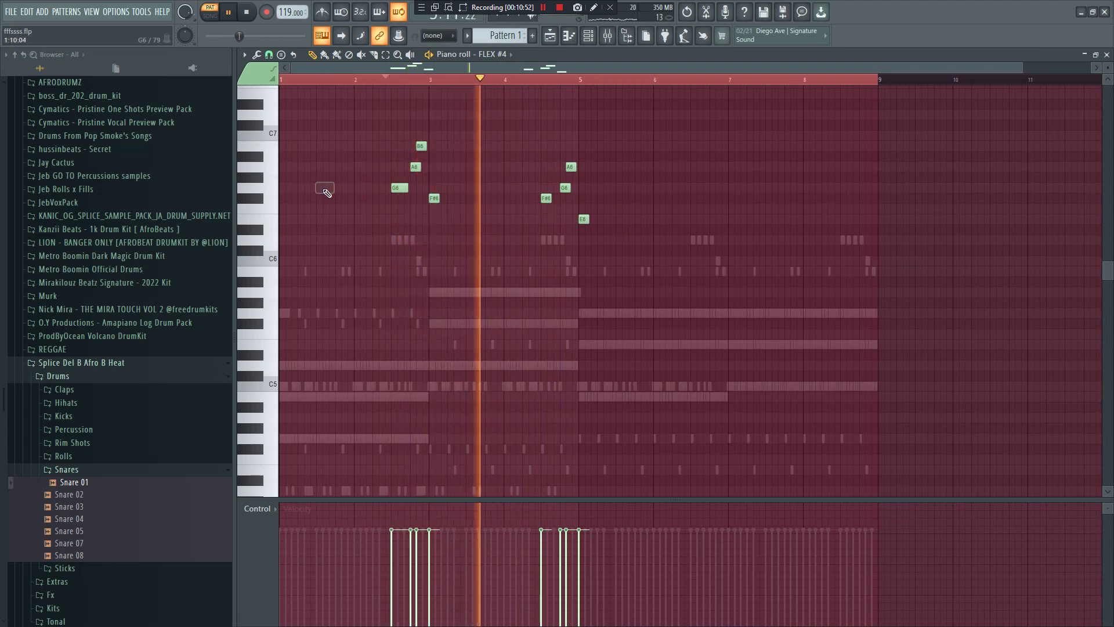
pyautogui.click(587, 35)
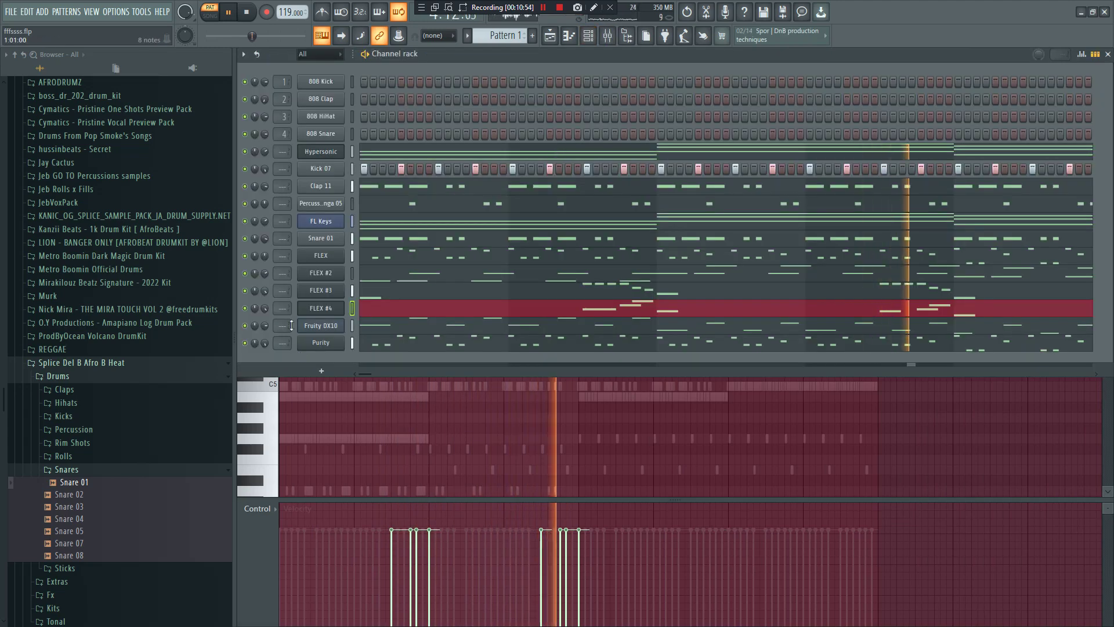
# Copy the bar 4 phrase in FLEX #4 into bars 6 and 7, retuned to E6, F#6, G6 and C6.
pyautogui.press('F6')
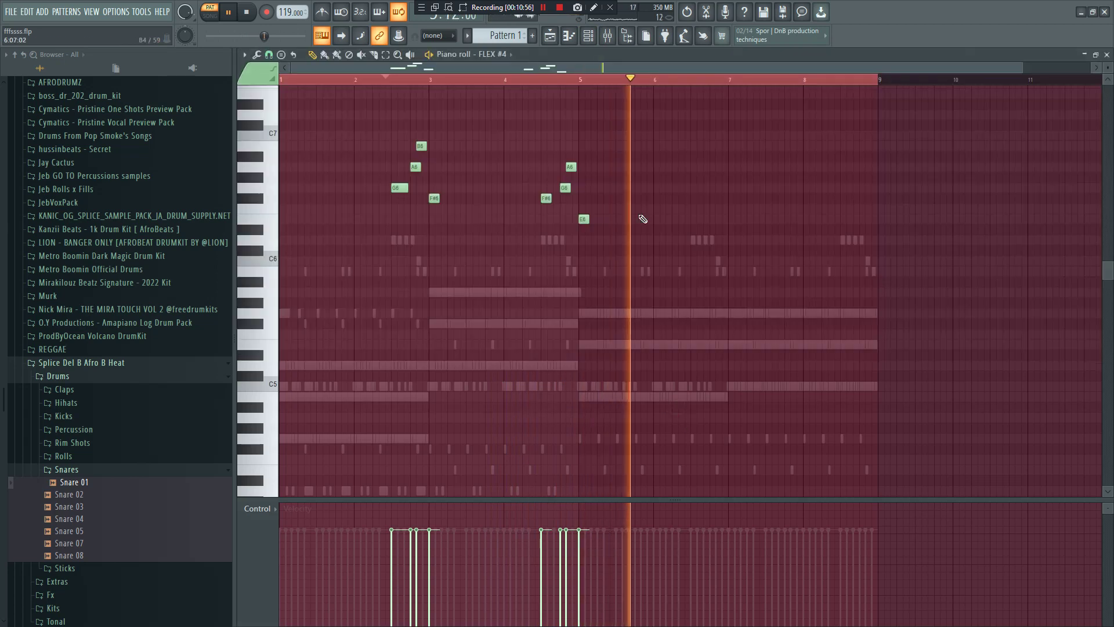
pyautogui.moveTo(662, 236); pyautogui.dragTo(539, 152)
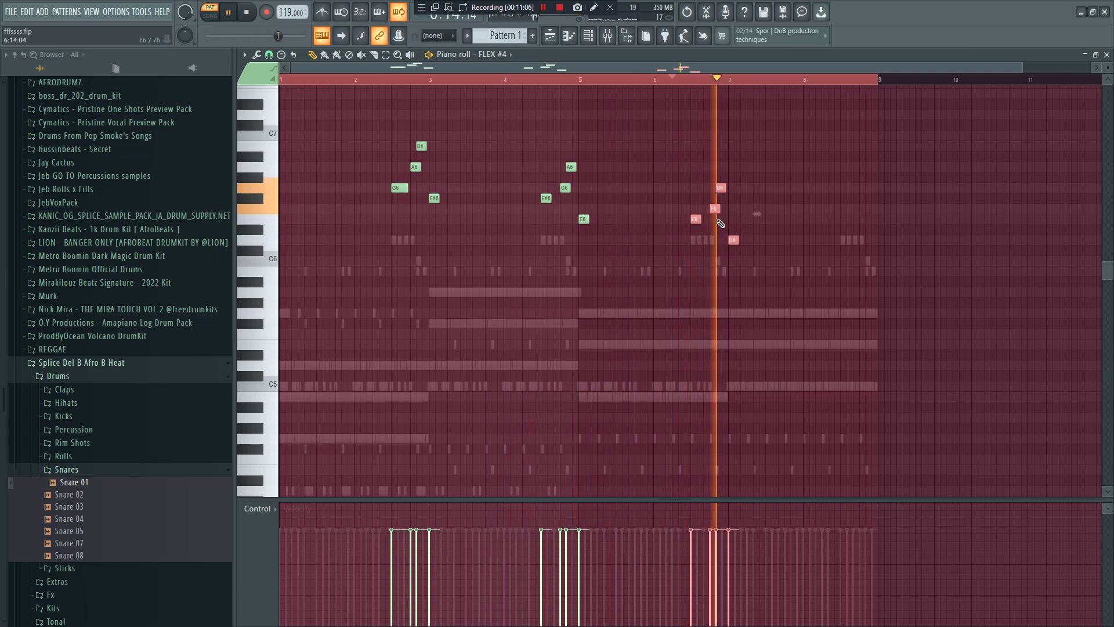
pyautogui.press('space')
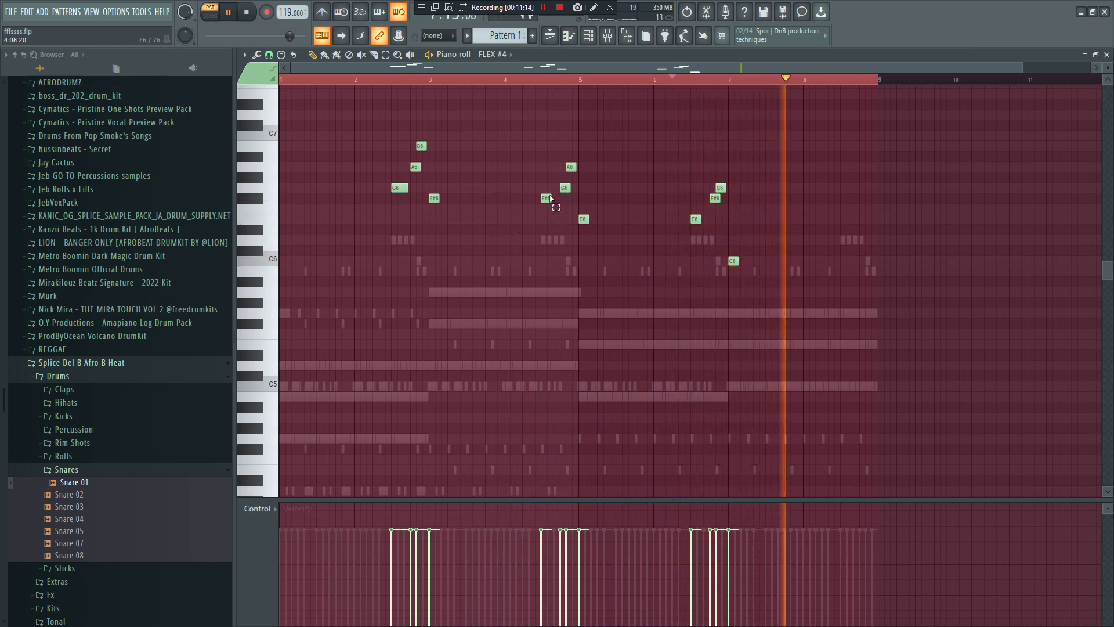
# Play back the pattern from the F#6, G6, A6 phrase in bar 4 to check the FLEX #4 melody.
pyautogui.moveTo(540, 227); pyautogui.dragTo(576, 162)
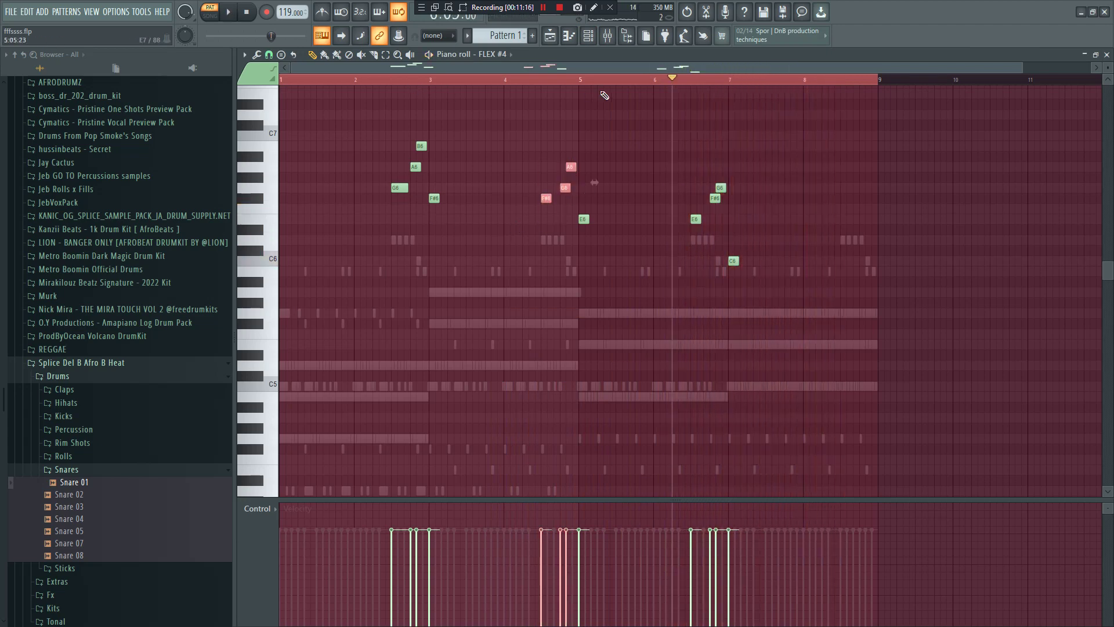
pyautogui.click(541, 90)
pyautogui.rightClick(542, 90)
pyautogui.click(539, 80)
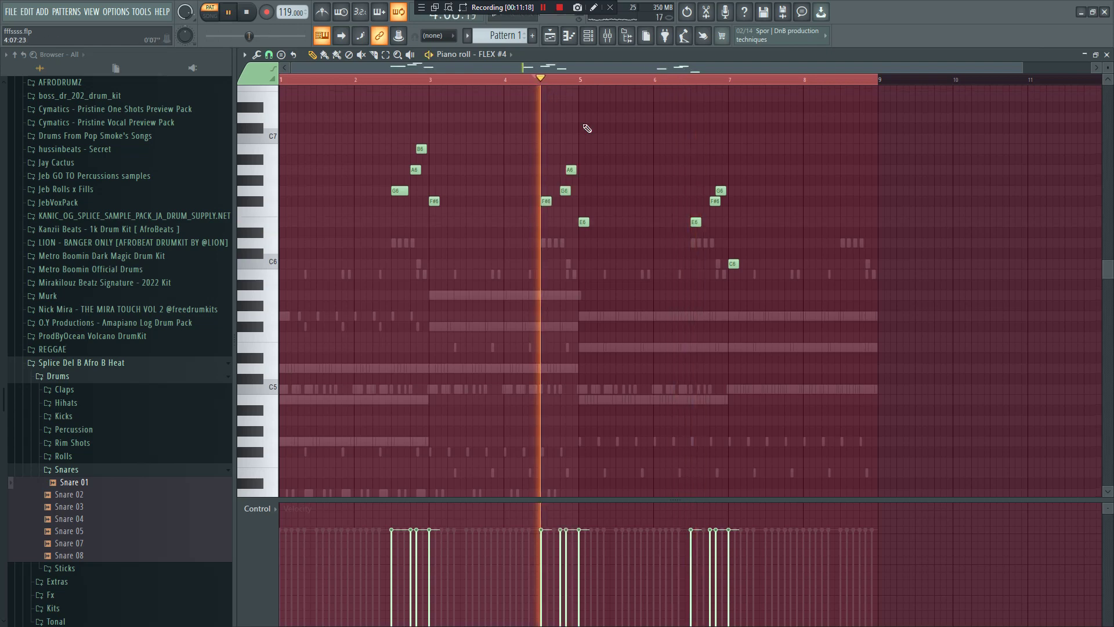
pyautogui.press('space')
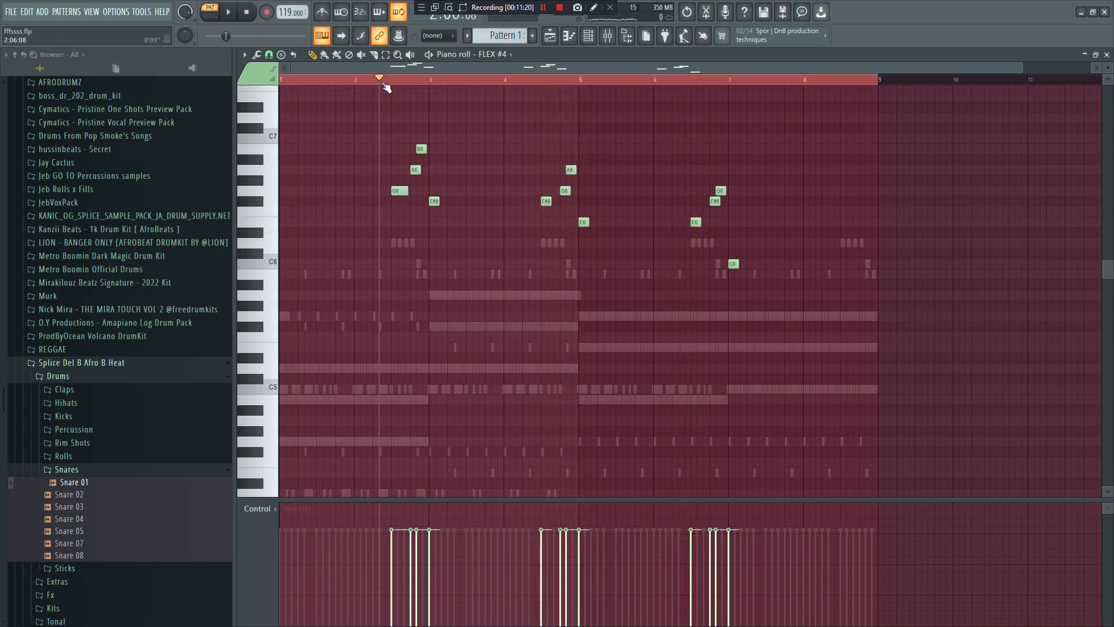
# Copy the G6, A6, B6 phrase from bar 2 to the same position in bar 8 and play from there.
pyautogui.press('space')
pyautogui.moveTo(390, 198)
pyautogui.mouseDown()
pyautogui.moveTo(419, 144)
pyautogui.moveTo(882, 150)
pyautogui.moveTo(870, 149)
pyautogui.mouseUp()
pyautogui.press('space')
pyautogui.press('space')
pyautogui.click(835, 80)
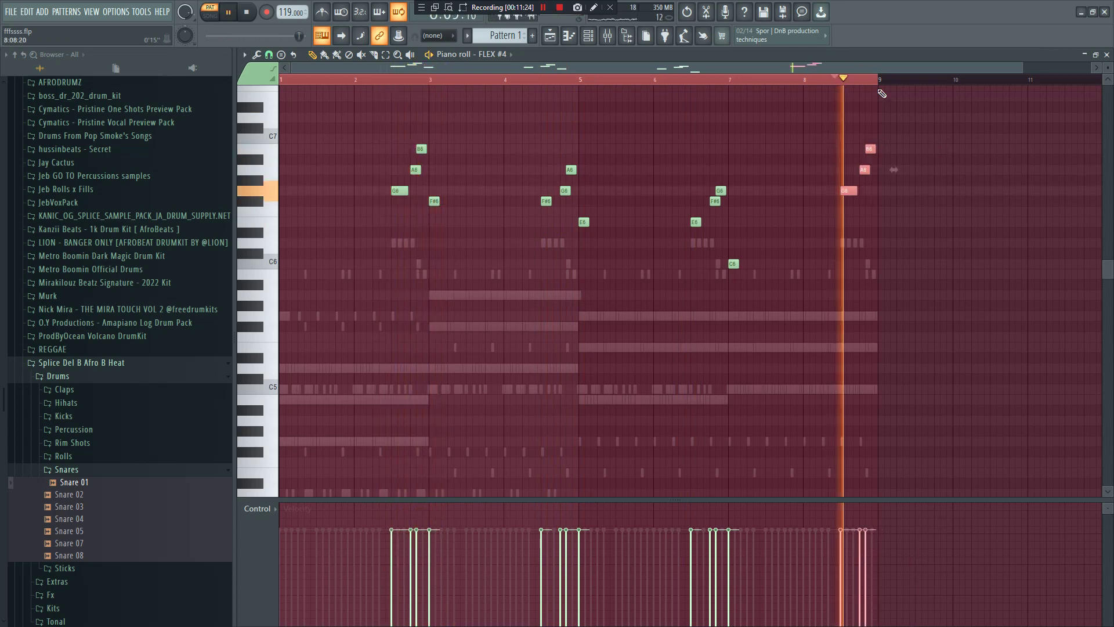
# Add an F#6 at the start of bar 1 and raise all FLEX #4 notes by one octave.
pyautogui.press('space')
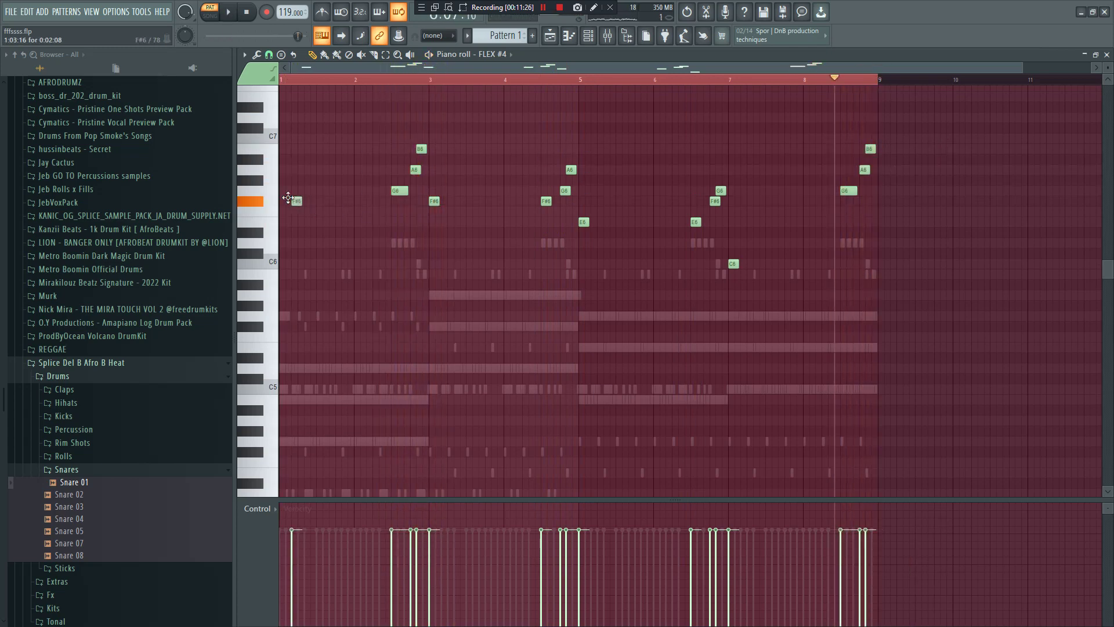
pyautogui.hotkey('ctrl', 'a')
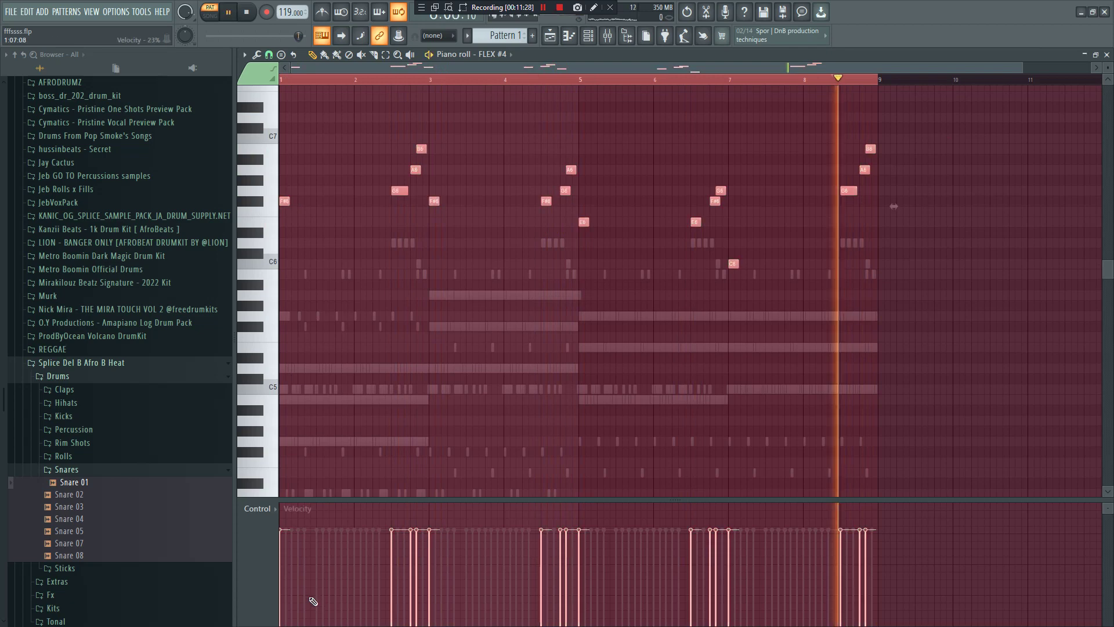
pyautogui.hotkey('ctrl', 'Up')
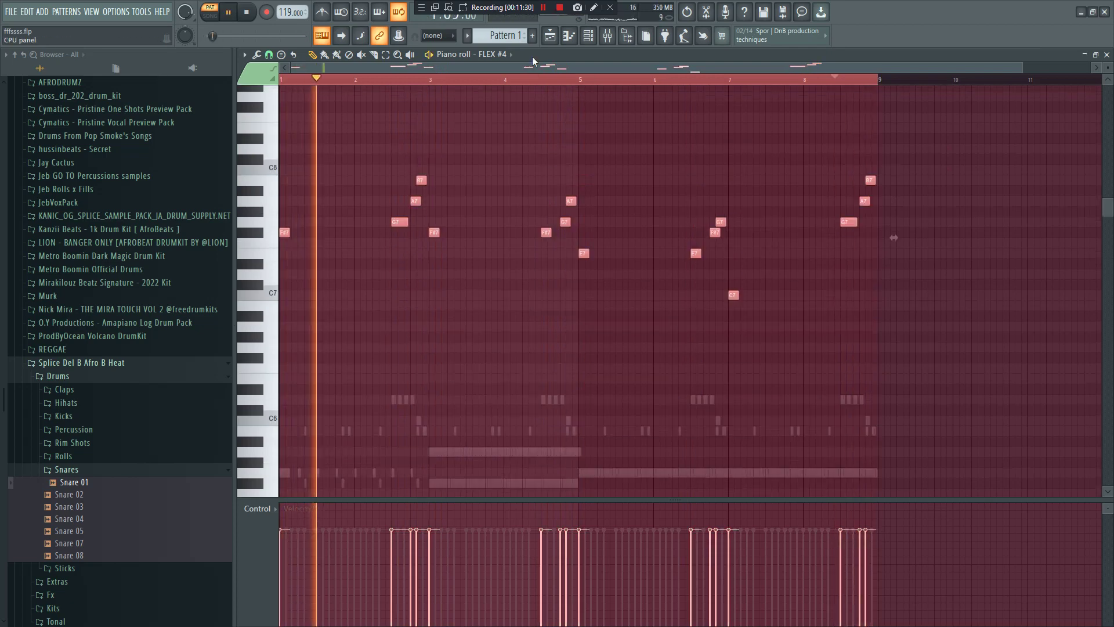
# Raise the opening note of bar 1 to G7 and try an E7 late in that bar, deleting it again.
pyautogui.click(341, 253)
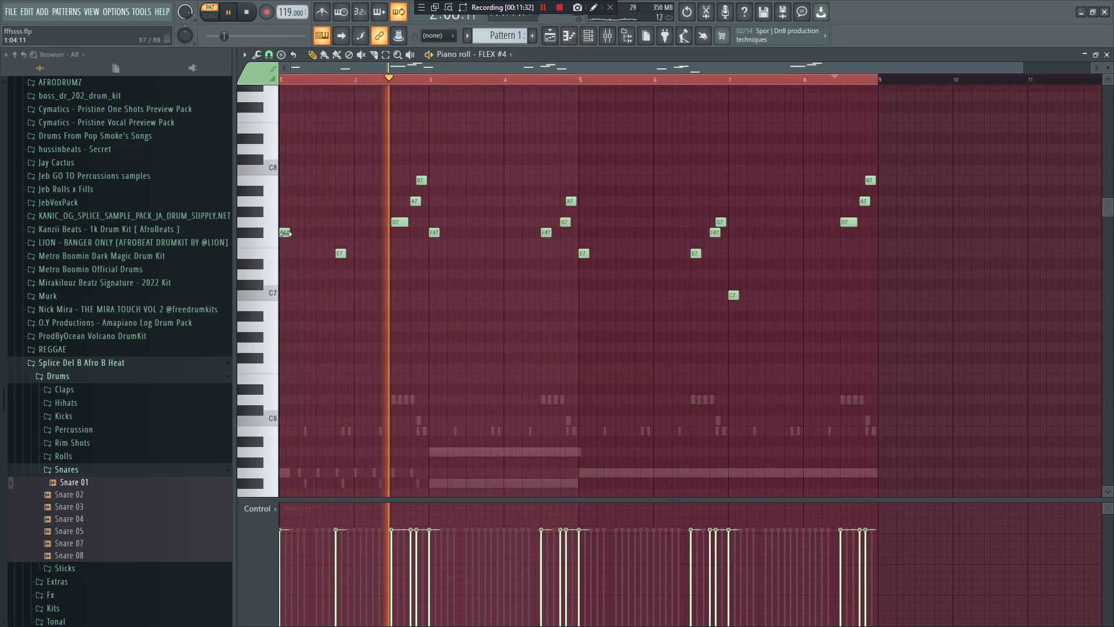
pyautogui.press('space')
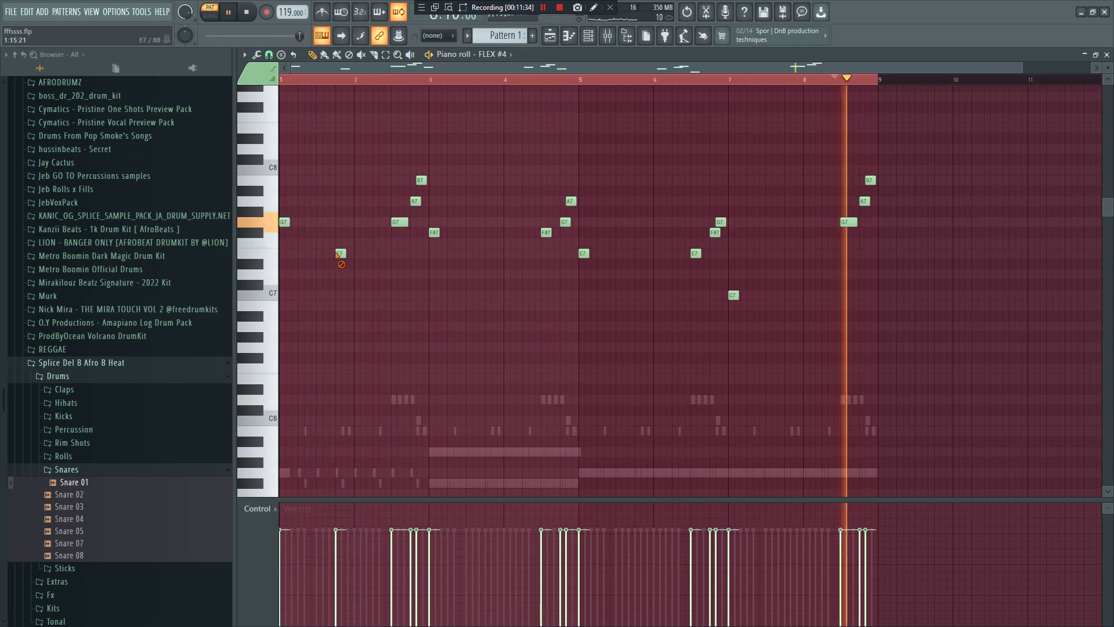
pyautogui.rightClick(341, 255)
# Lower all FLEX #4 notes by one octave and return to the channel rack.
pyautogui.hotkey('ctrl', 'a')
pyautogui.hotkey('ctrl', 'Down')
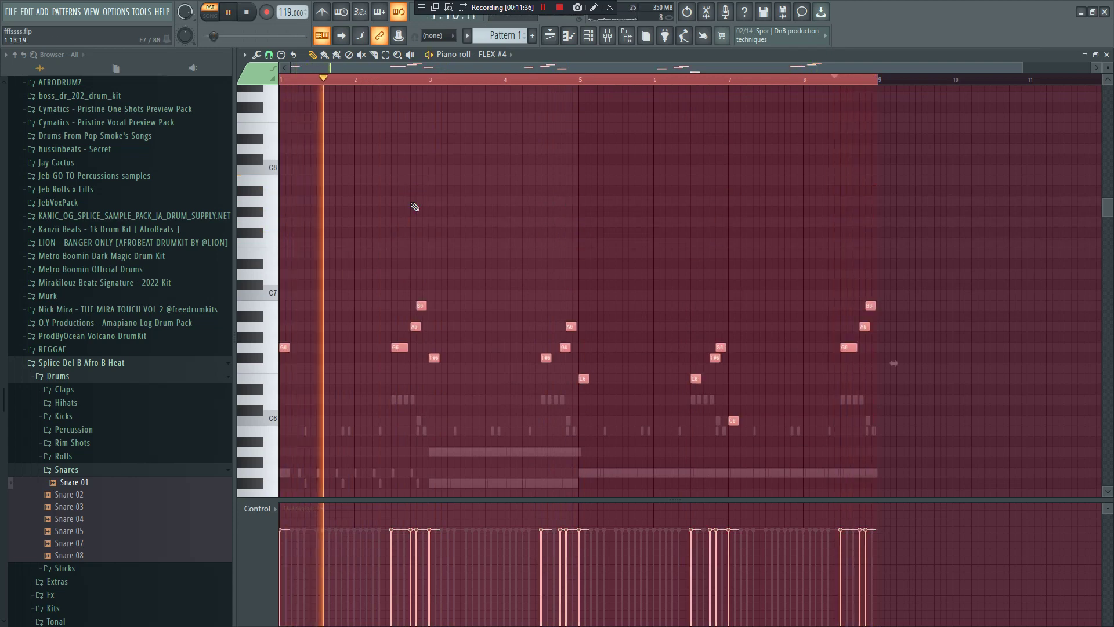
pyautogui.press('F6')
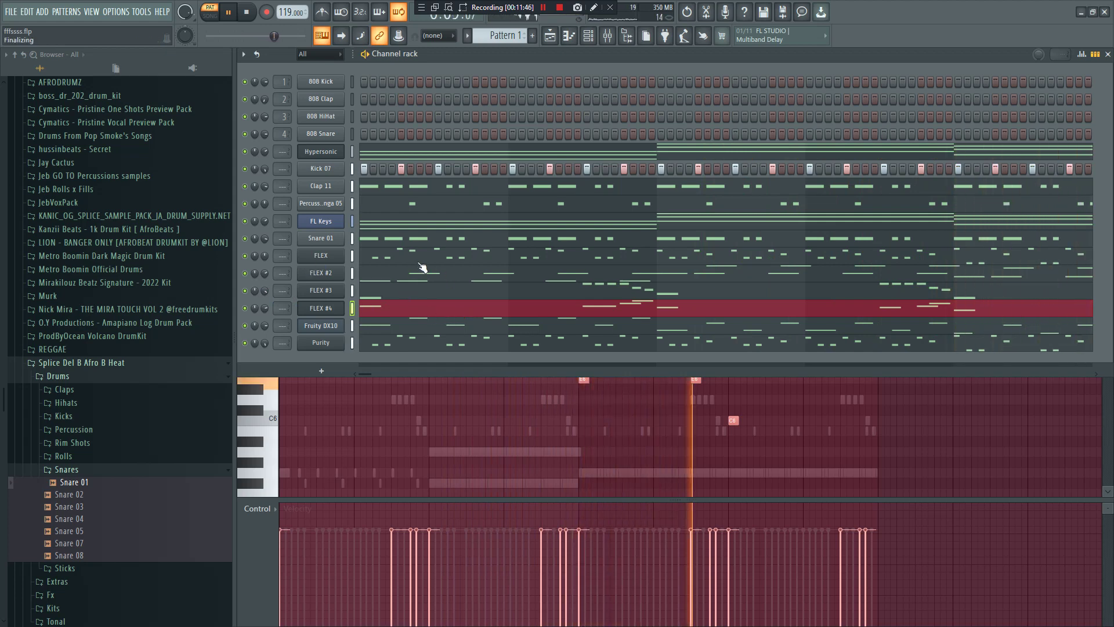
# In Fruity DX10, raise the upper offbeat notes to G4 in bars 1–2 and to D4 in bars 3–4.
pyautogui.click(397, 331)
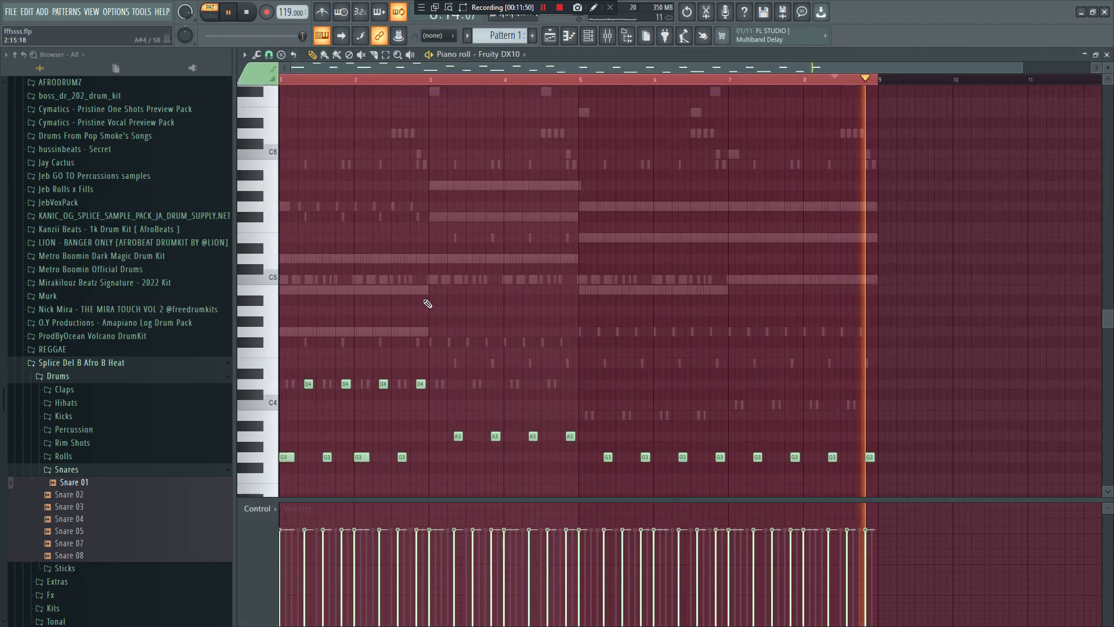
pyautogui.moveTo(297, 283); pyautogui.dragTo(422, 261)
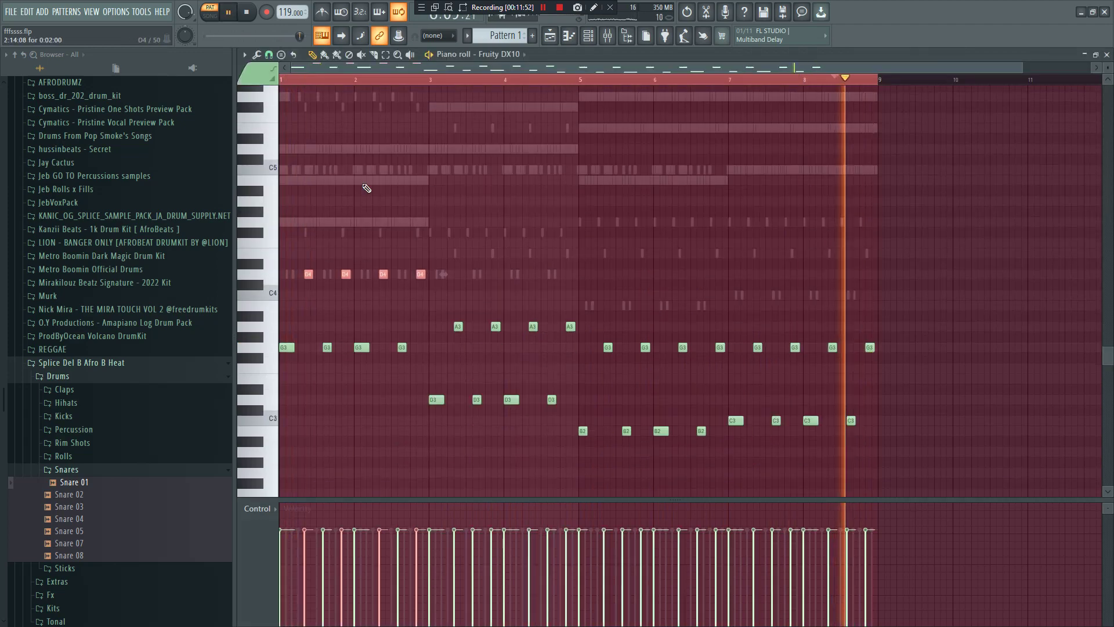
pyautogui.press('space')
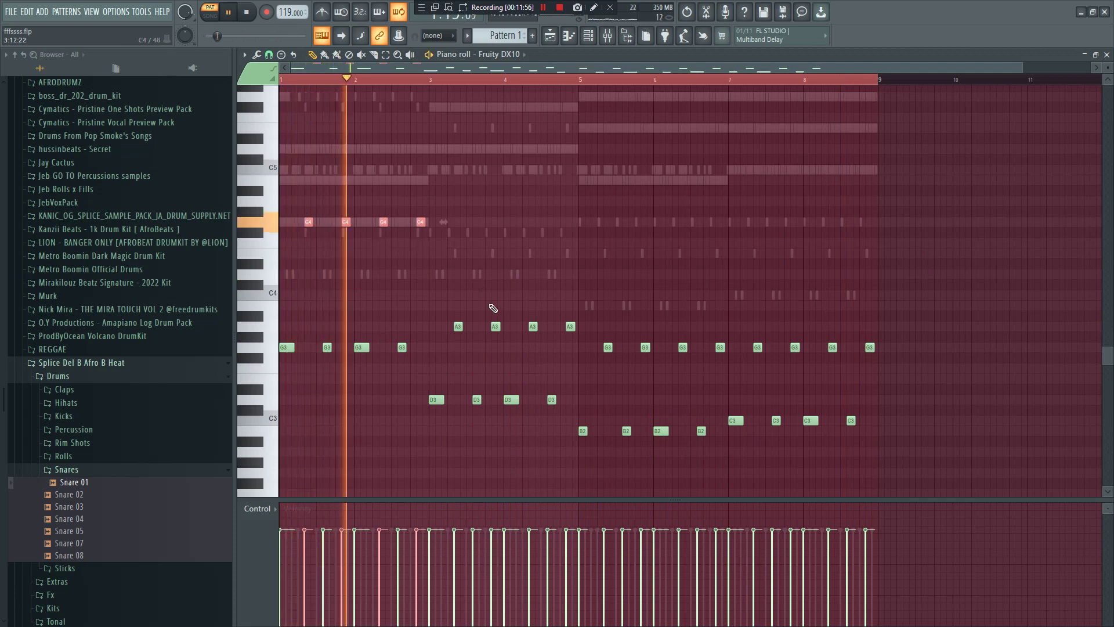
pyautogui.moveTo(449, 352); pyautogui.dragTo(568, 406)
pyautogui.press('space')
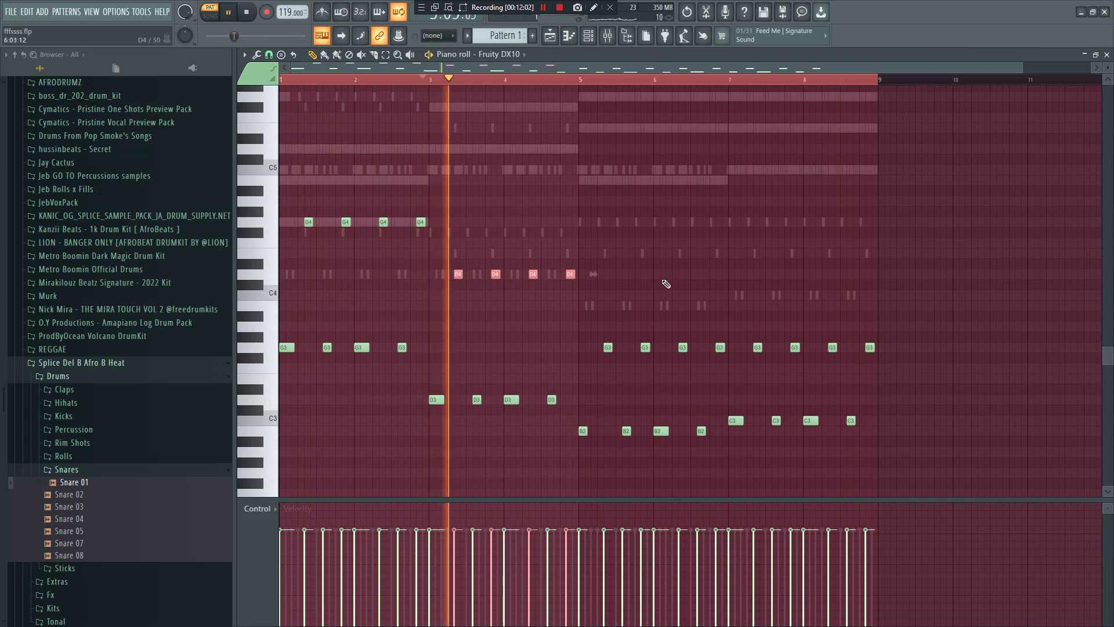
# Move the upper Fruity DX10 notes to B3 in bars 5–6 and to C4 in bars 7–8.
pyautogui.moveTo(599, 373); pyautogui.dragTo(721, 431)
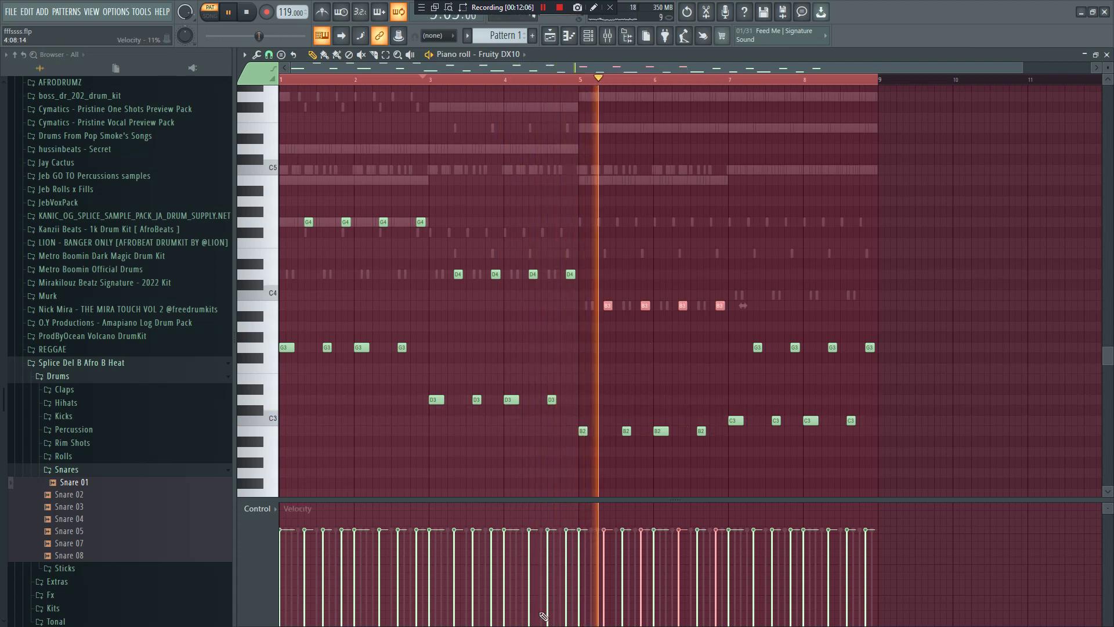
pyautogui.hotkey('ctrl', 'Up')
pyautogui.moveTo(746, 362); pyautogui.dragTo(923, 321)
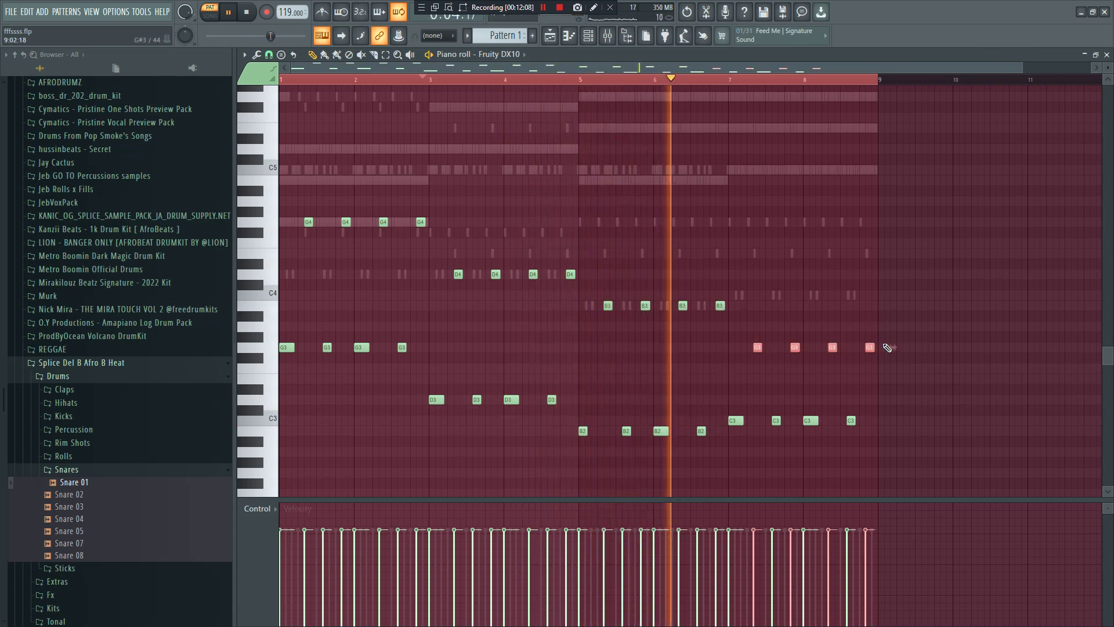
pyautogui.moveTo(870, 347); pyautogui.dragTo(865, 420)
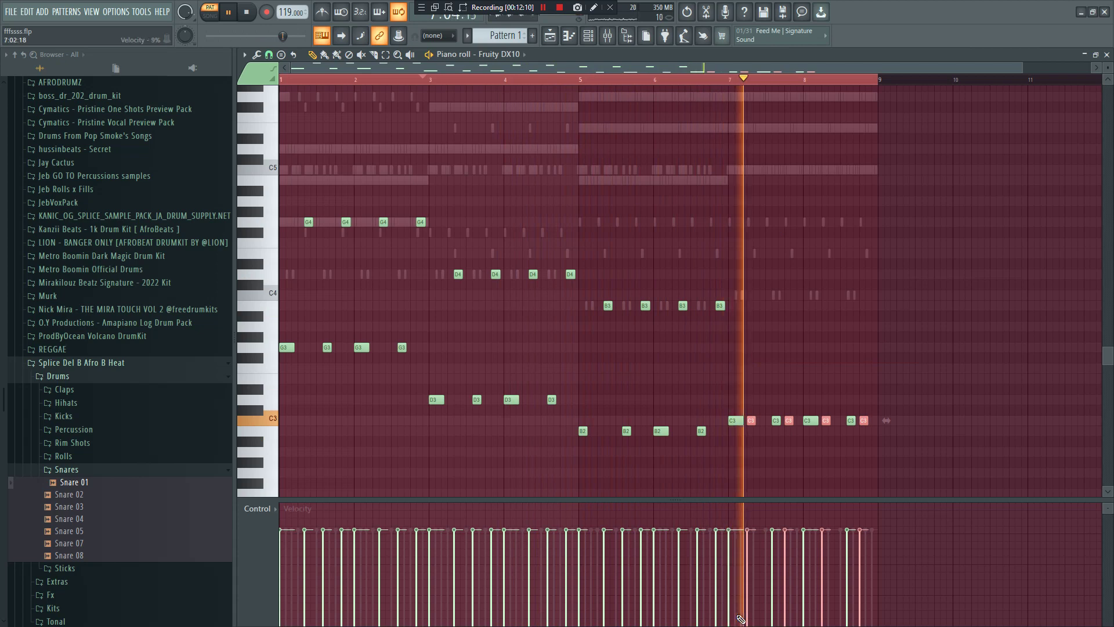
pyautogui.hotkey('ctrl', 'Up')
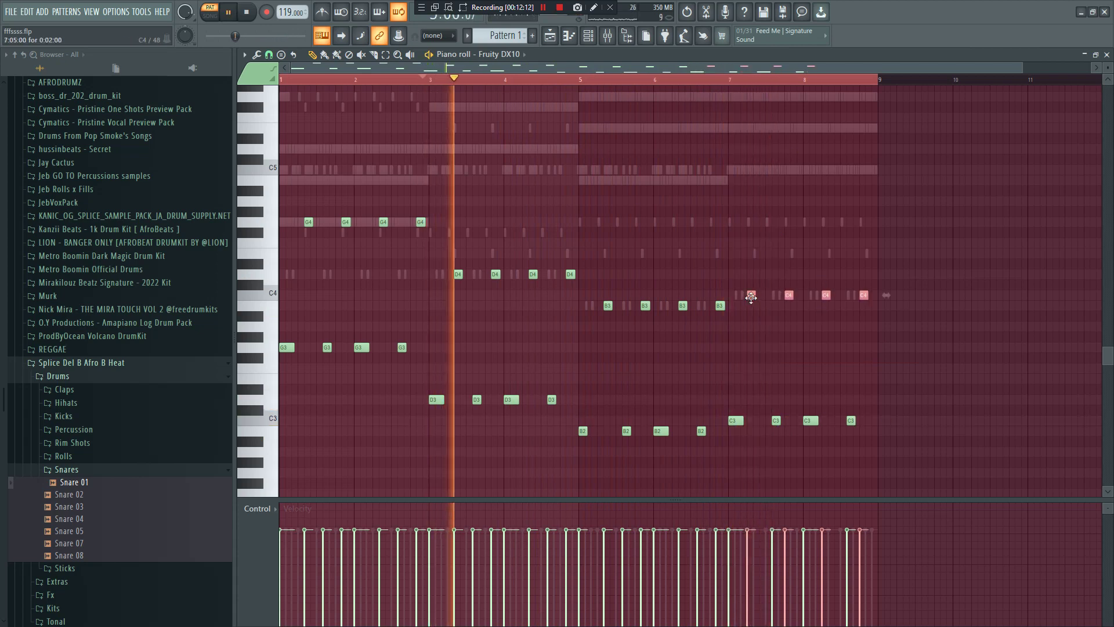
# Shift the C4 notes in bars 7–8 back to their original timing, slightly lengthen all upper notes, and return to the channel rack.
pyautogui.moveTo(926, 309); pyautogui.dragTo(299, 203)
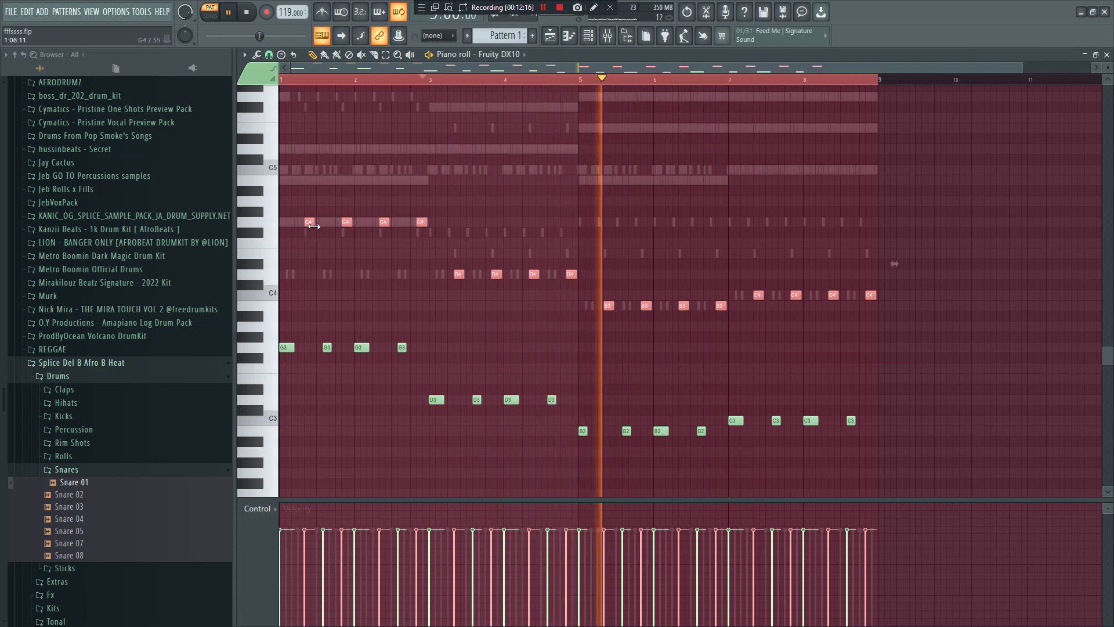
pyautogui.click(741, 222)
pyautogui.rightClick(741, 224)
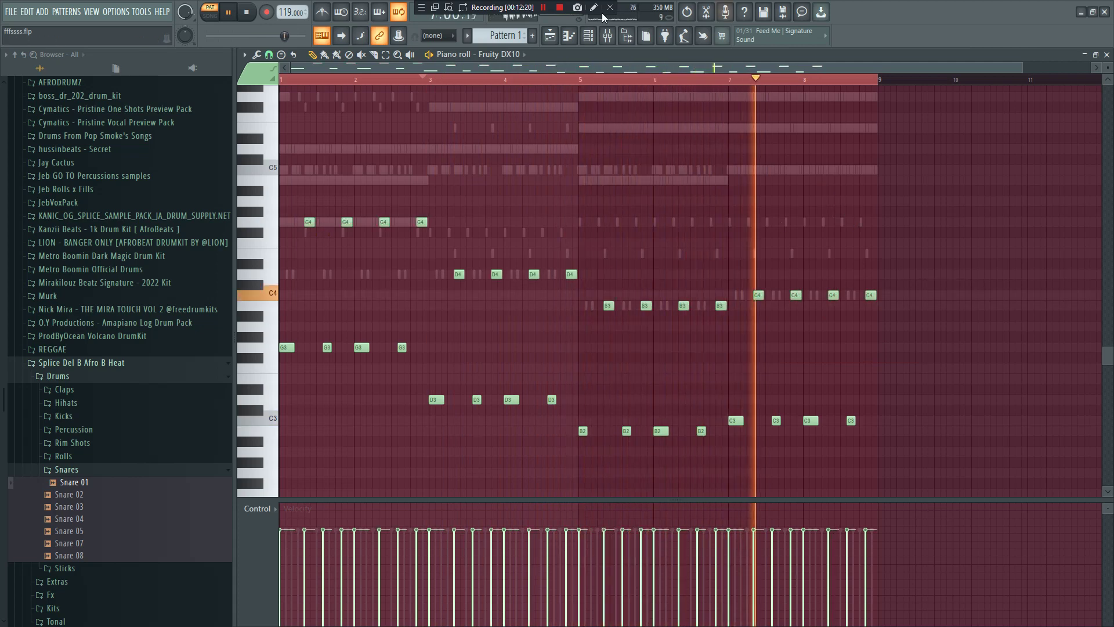
pyautogui.click(589, 36)
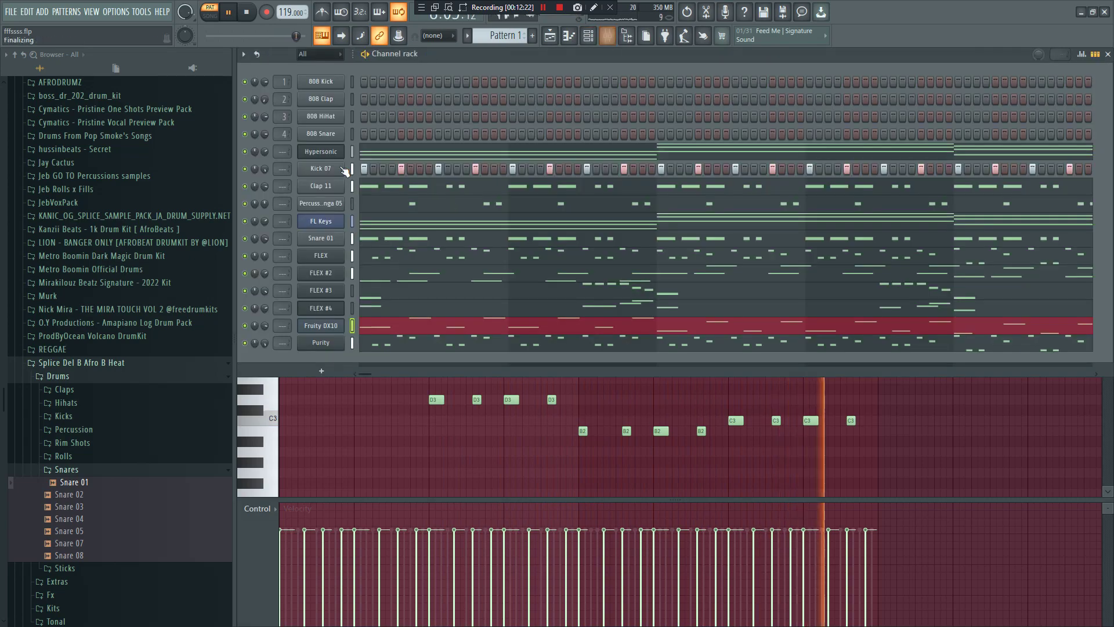
# Change the FLEX #3 preset to Electric 60s Guitar and play back the pattern.
pyautogui.click(9, 12)
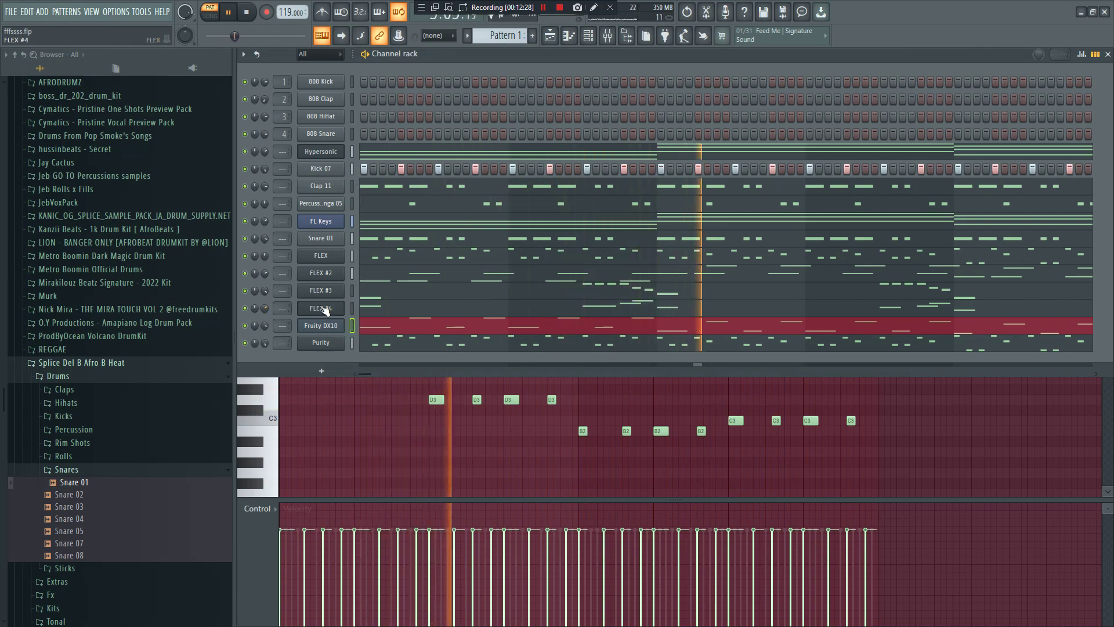
pyautogui.click(335, 291)
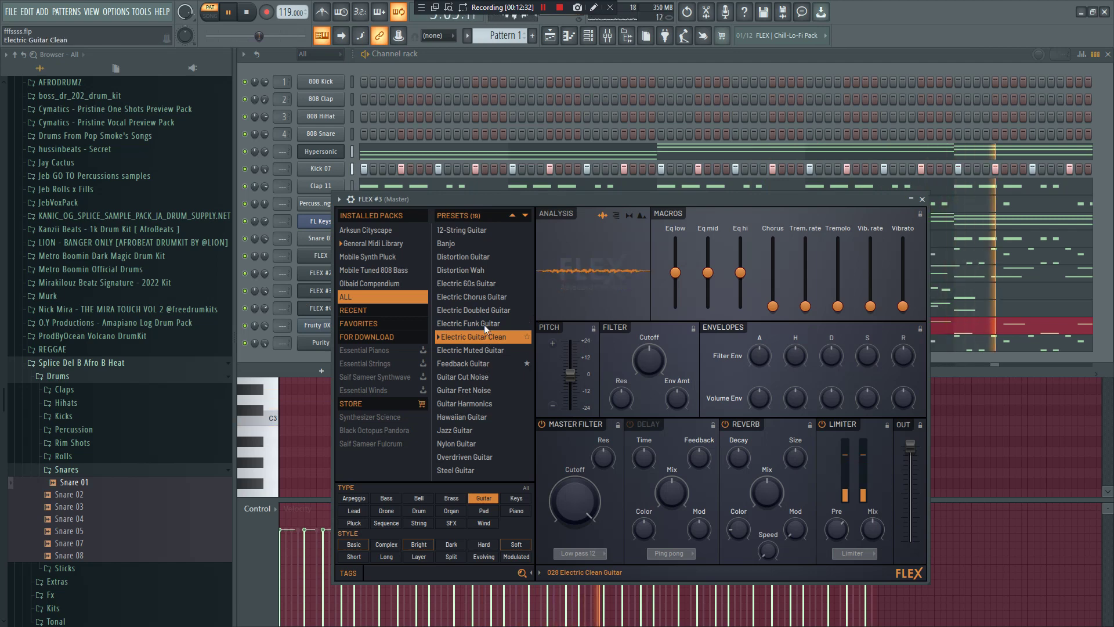
pyautogui.click(489, 311)
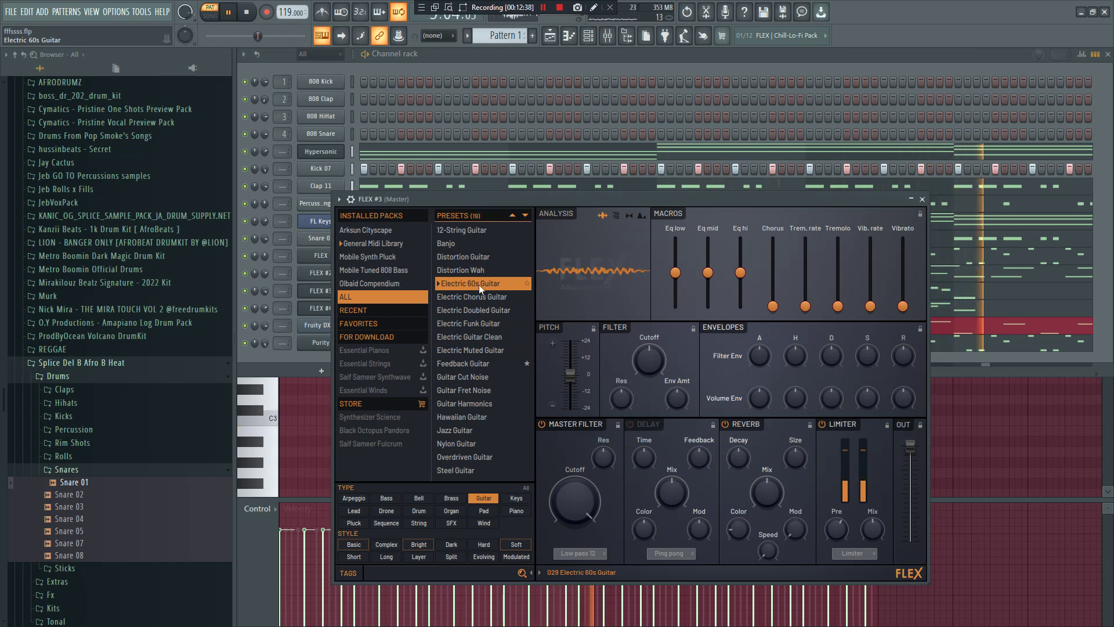
pyautogui.click(560, 57)
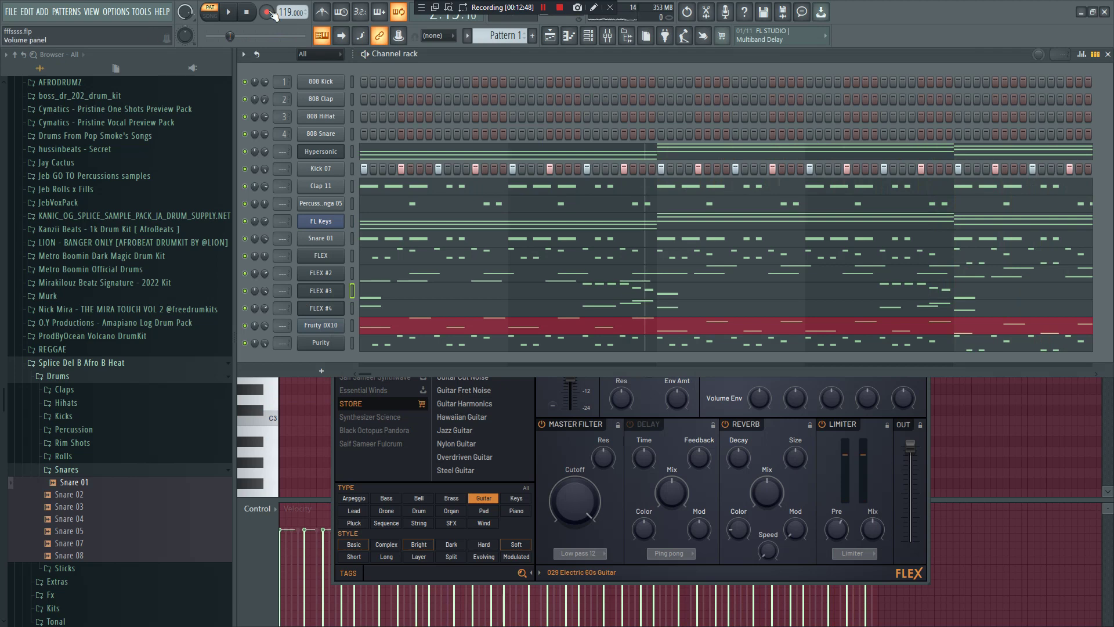
pyautogui.press('space')
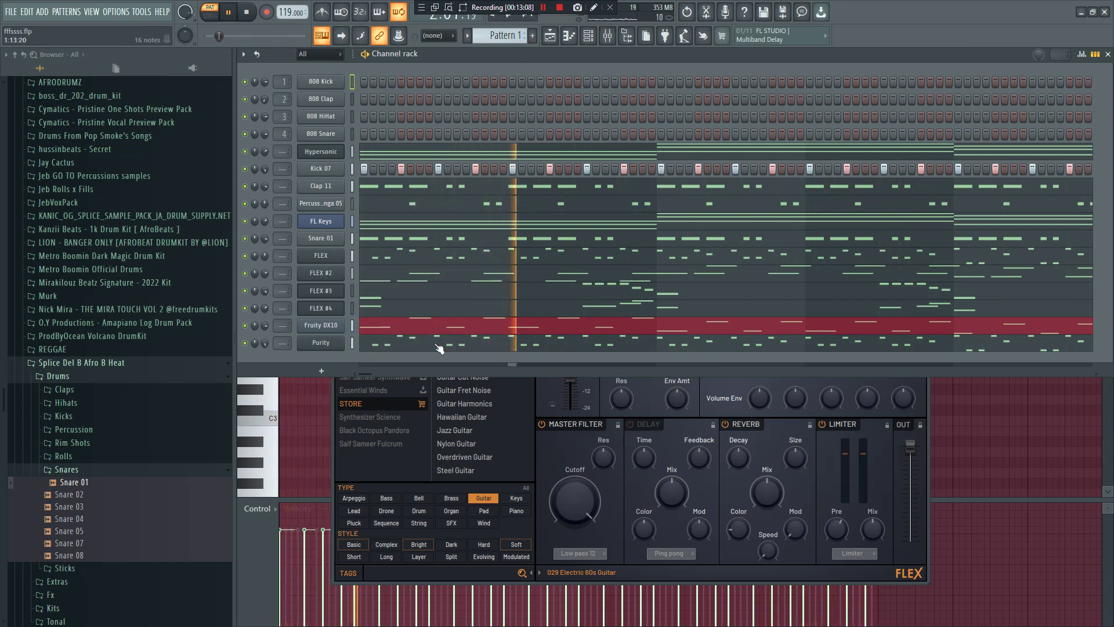
pyautogui.press('space')
# Clone the FLEX #4 channel and set the clone's preset to Electric Grand Piano from the full preset list.
pyautogui.rightClick(318, 309)
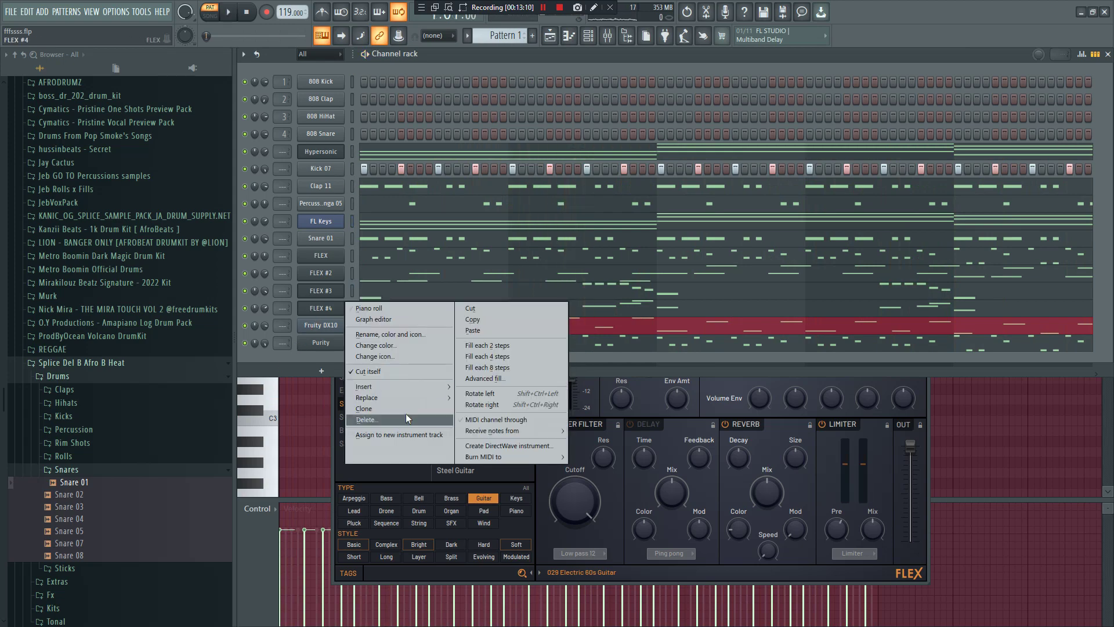
pyautogui.click(409, 410)
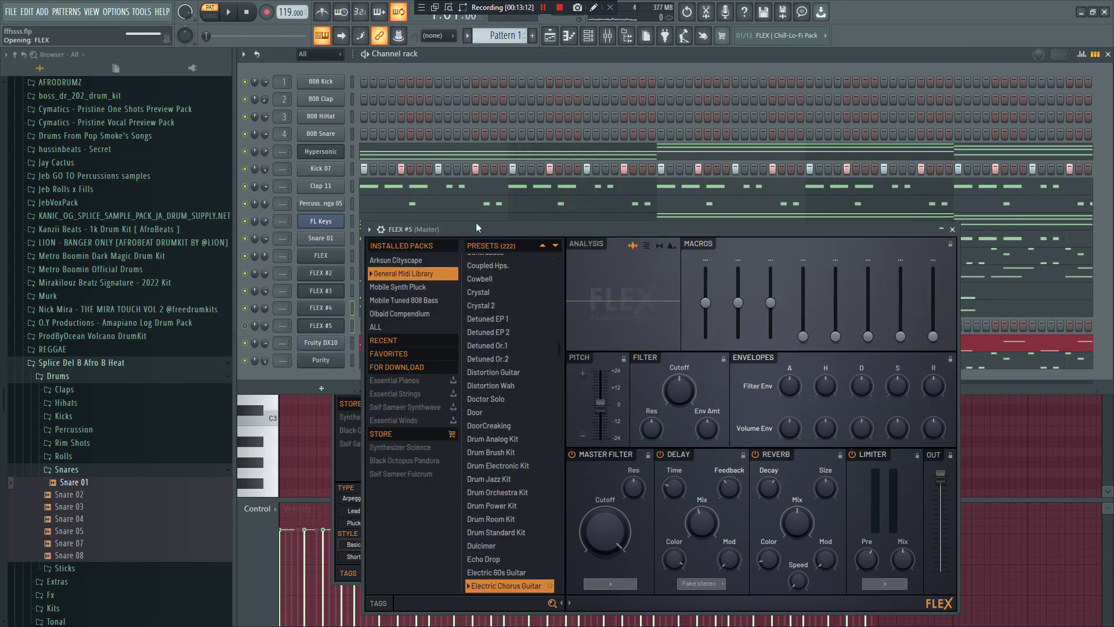
pyautogui.scroll(-5, 508, 371)
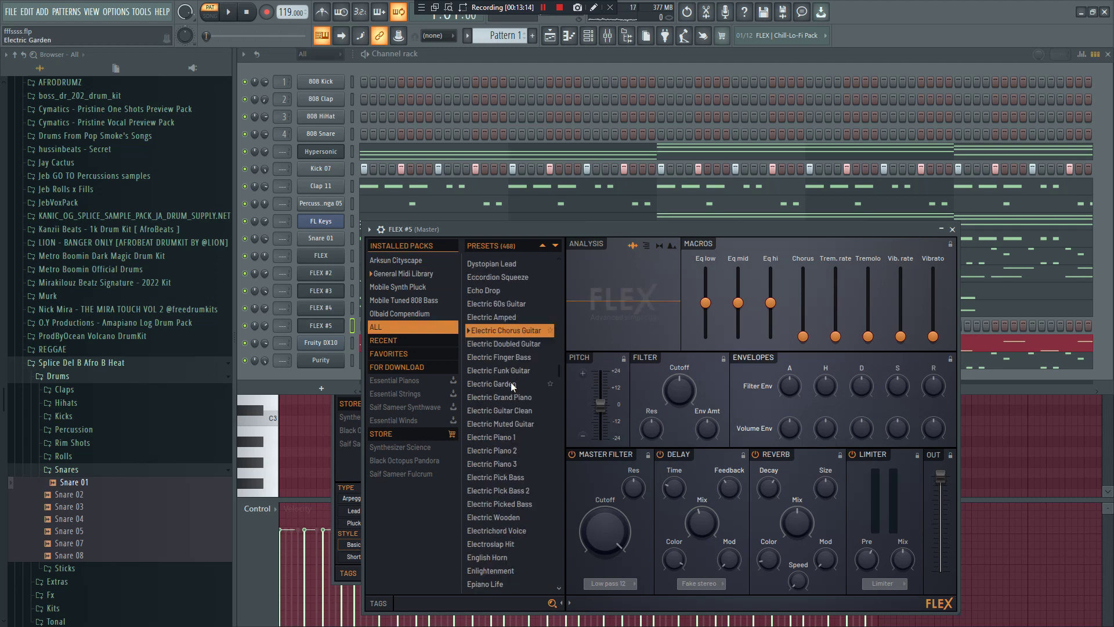
pyautogui.click(507, 413)
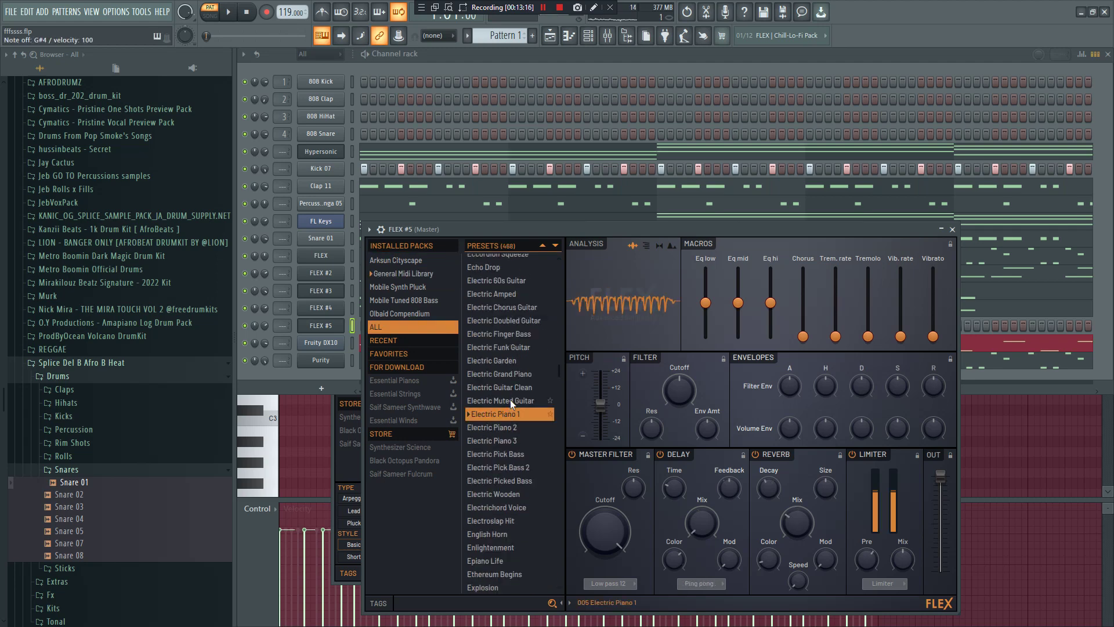
pyautogui.click(511, 387)
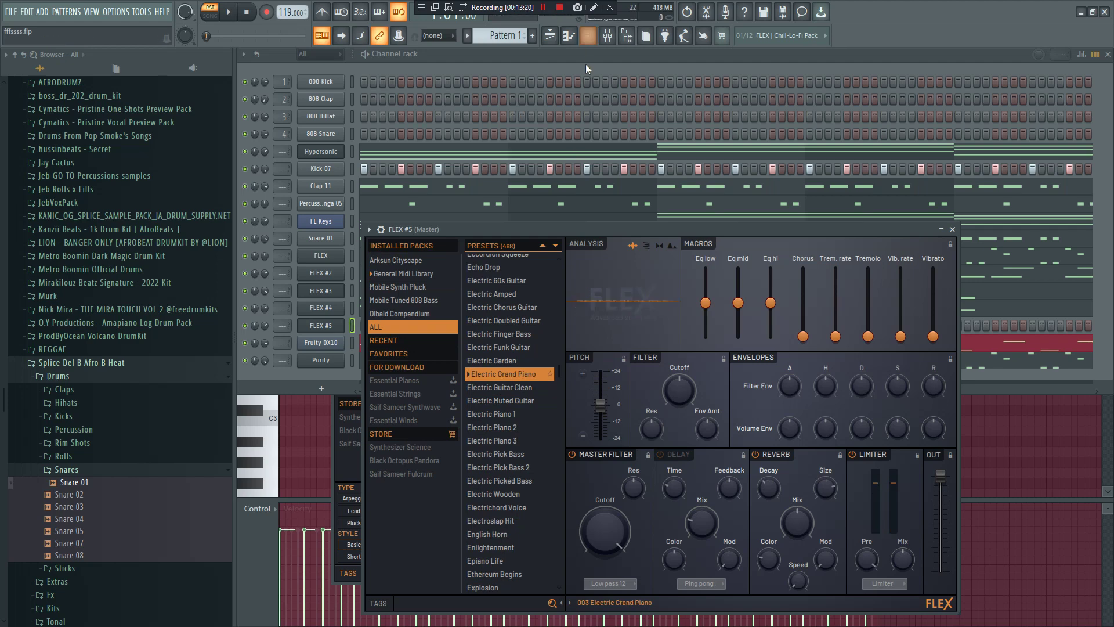
# Audition Electric Piano 1 and then Electric Doubled Guitar on FLEX #5, and play back the pattern.
pyautogui.click(516, 346)
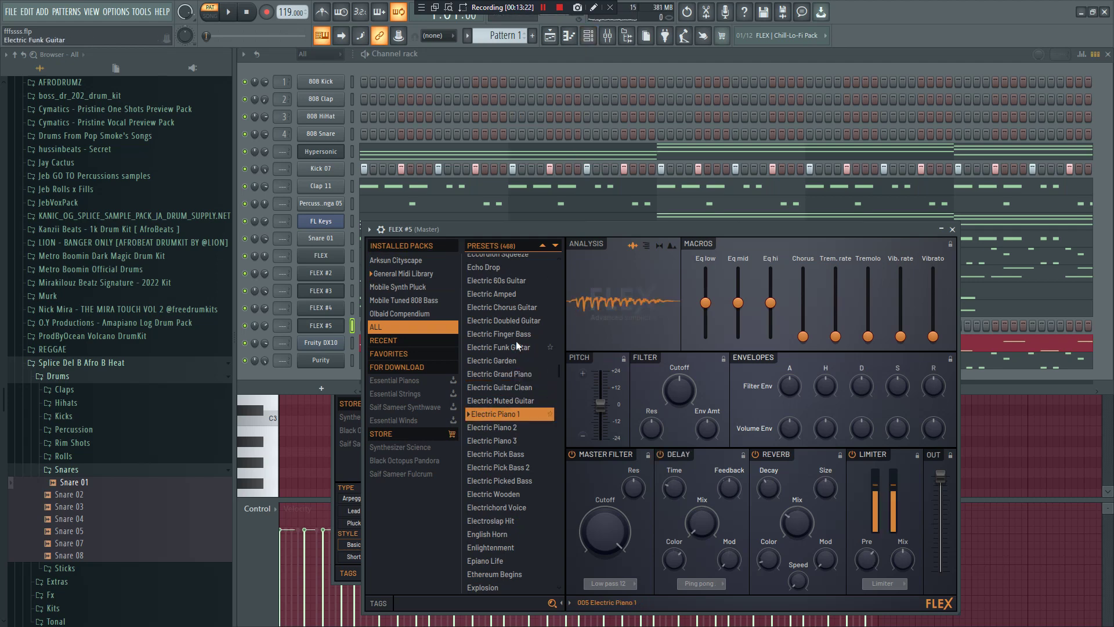
pyautogui.click(519, 322)
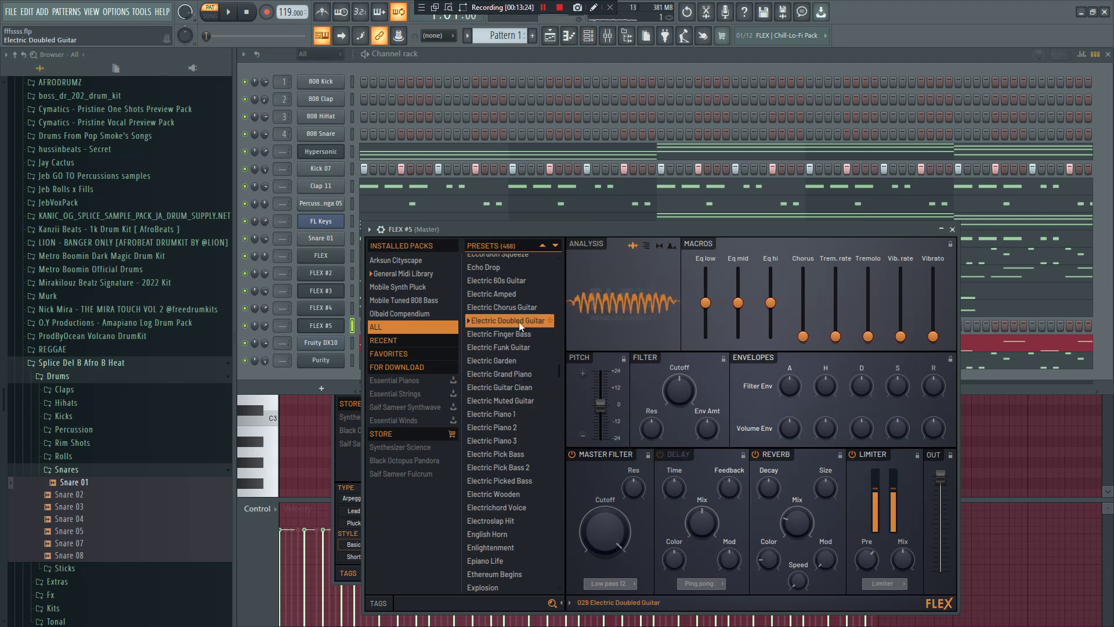
pyautogui.click(566, 67)
pyautogui.press('space')
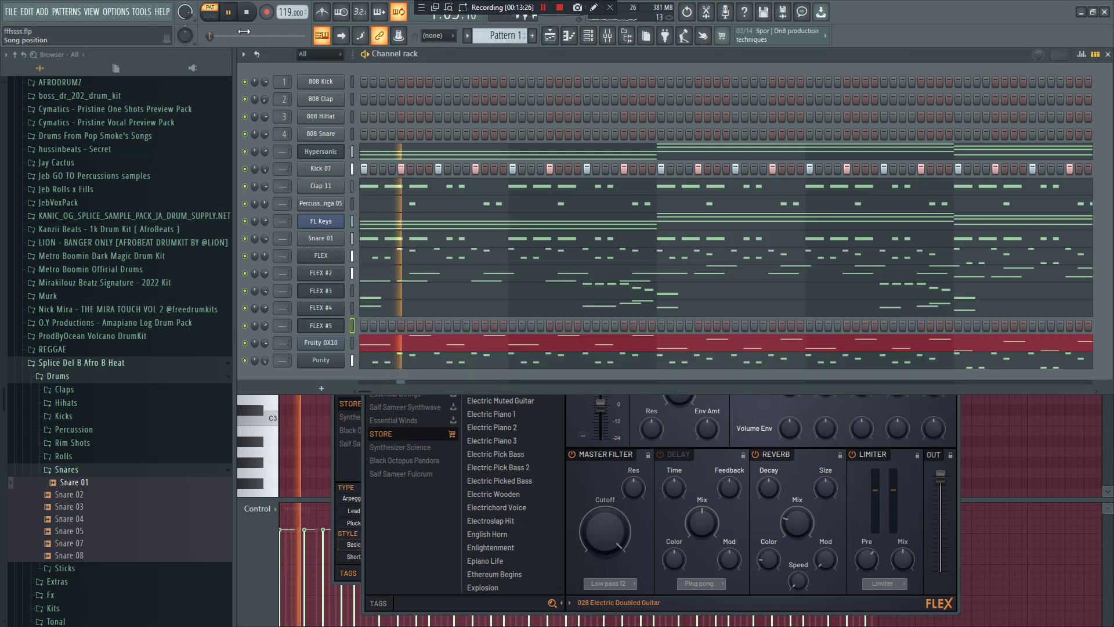
# Place three short G5 notes in the FLEX #5 piano roll, one in the second half of bar 1 and two in bar 2.
pyautogui.rightClick(328, 325)
pyautogui.click(372, 325)
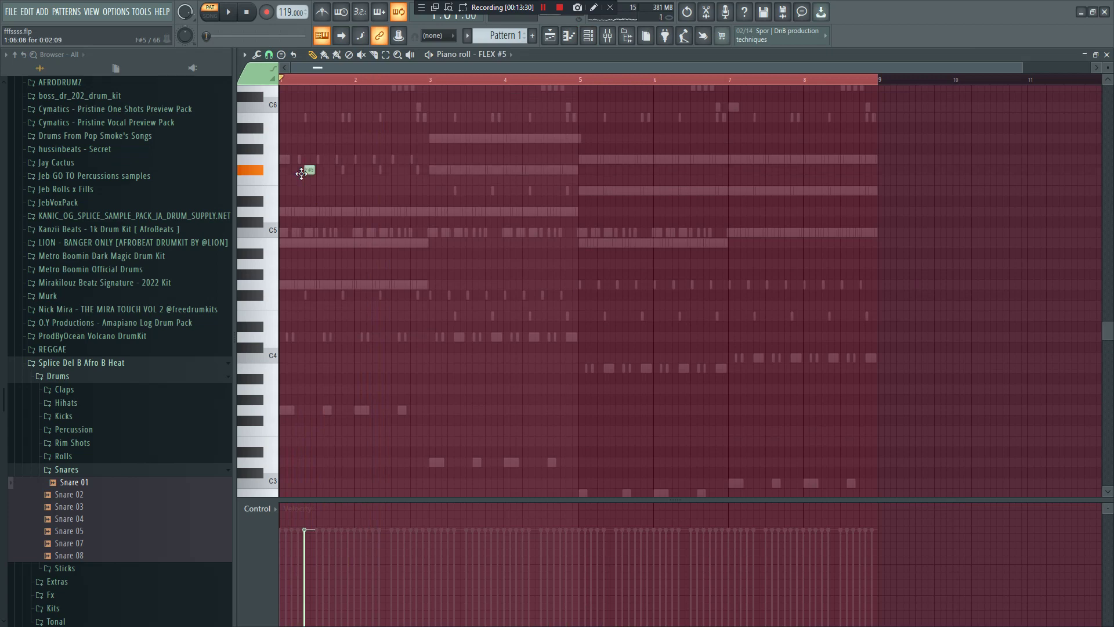
pyautogui.press('space')
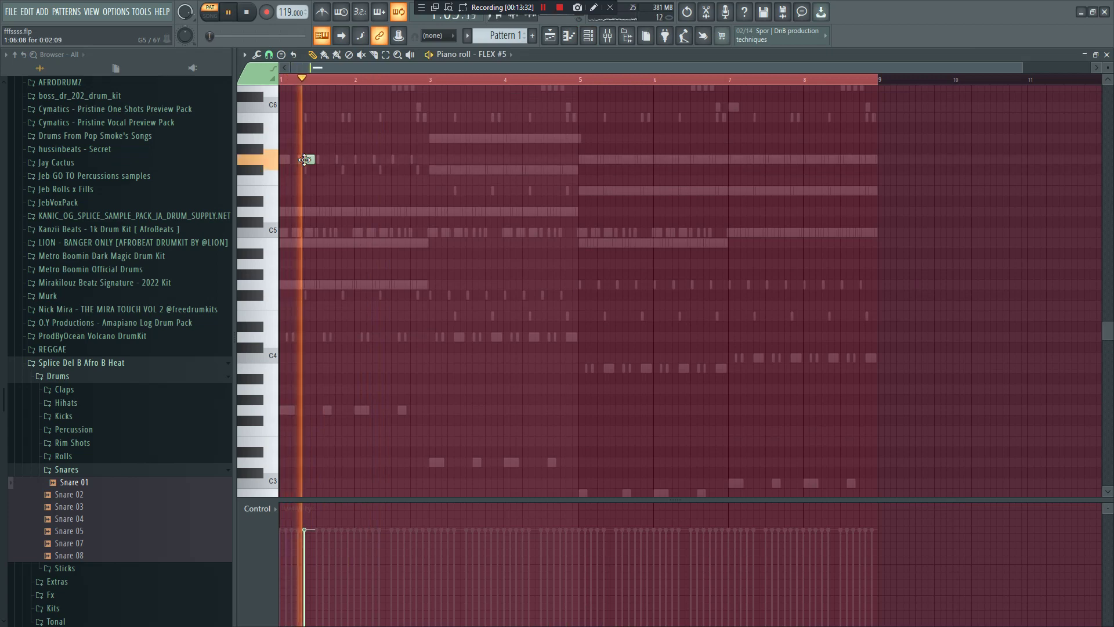
pyautogui.press('space')
pyautogui.moveTo(304, 160); pyautogui.dragTo(363, 161)
pyautogui.press('space')
pyautogui.press('space')
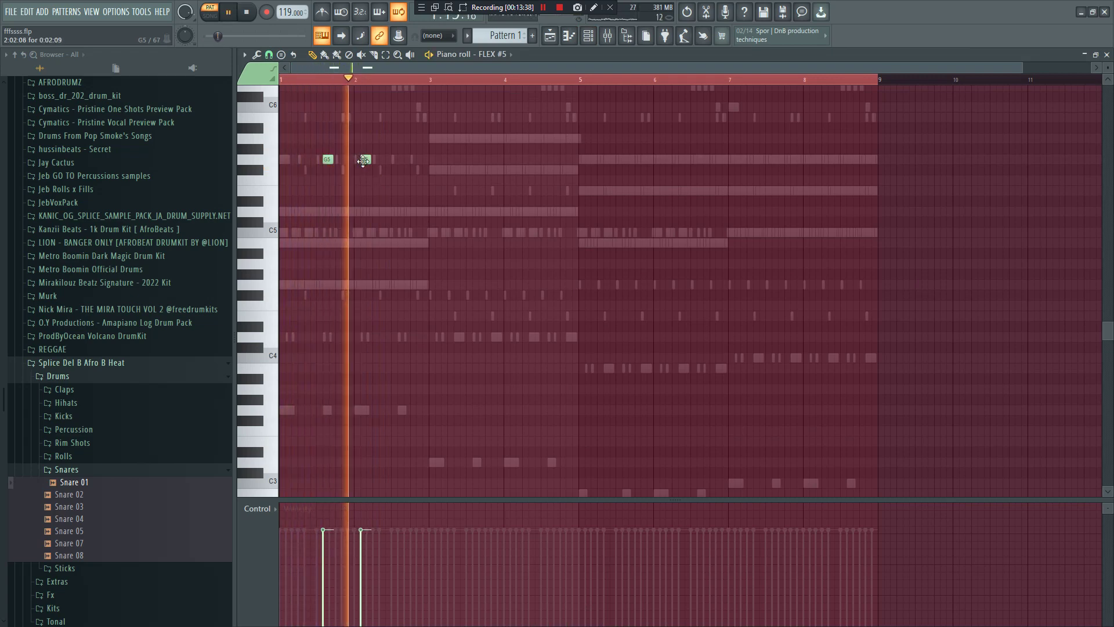
pyautogui.click(401, 159)
pyautogui.press('space')
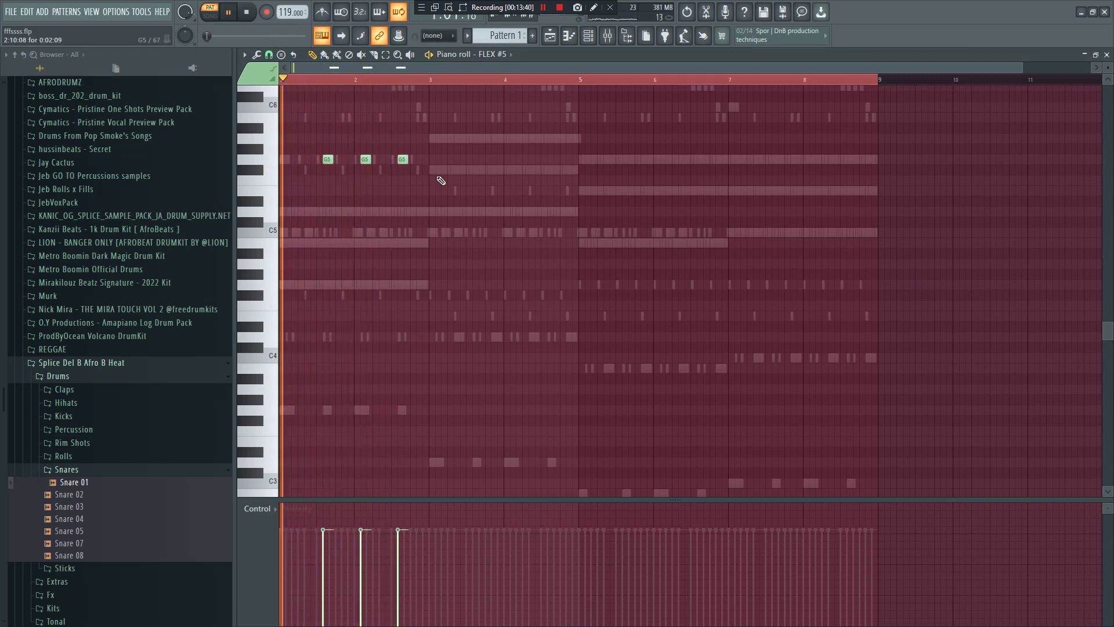
# Duplicate the three G5 notes into bars 3–4, lowering the copies to F#5 and starting them near the beginning of bar 3.
pyautogui.moveTo(443, 175); pyautogui.dragTo(326, 155)
pyautogui.hotkey('ctrl', 'b')
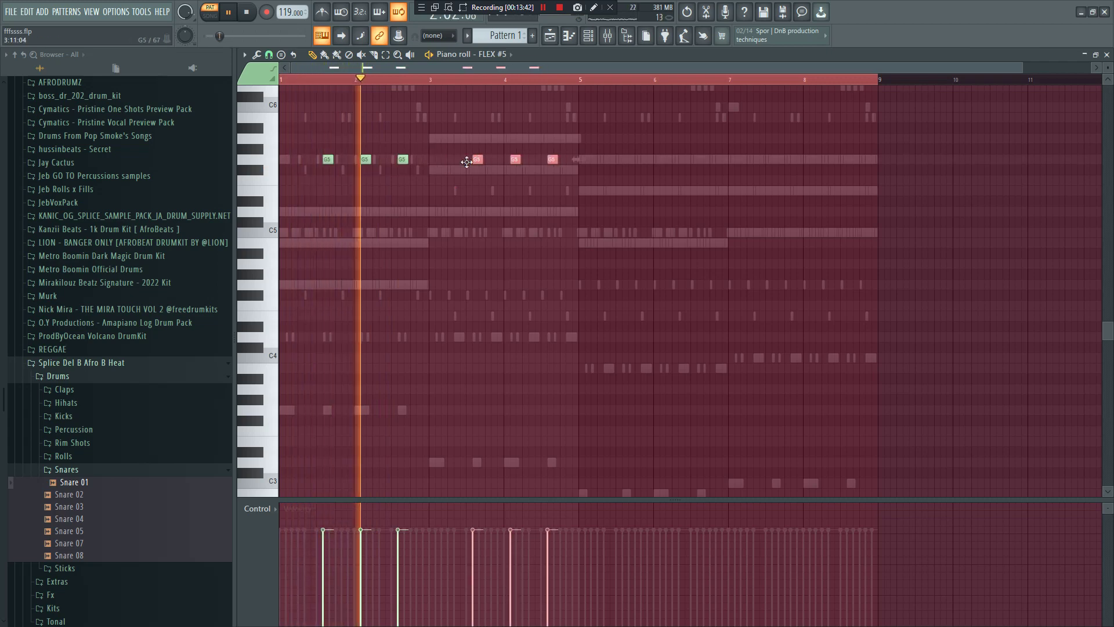
pyautogui.moveTo(467, 162); pyautogui.dragTo(443, 174)
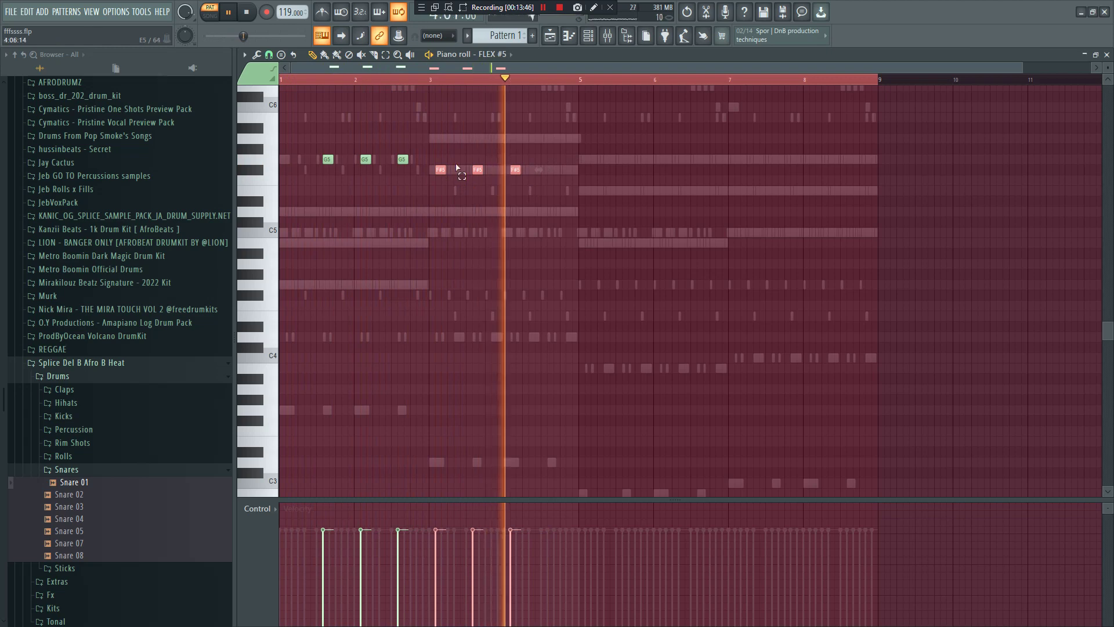
# Extend the F#5 run to four notes and copy those four notes at G5 into bars 5–6 and bars 7–8.
pyautogui.hotkey('ctrl', 'b')
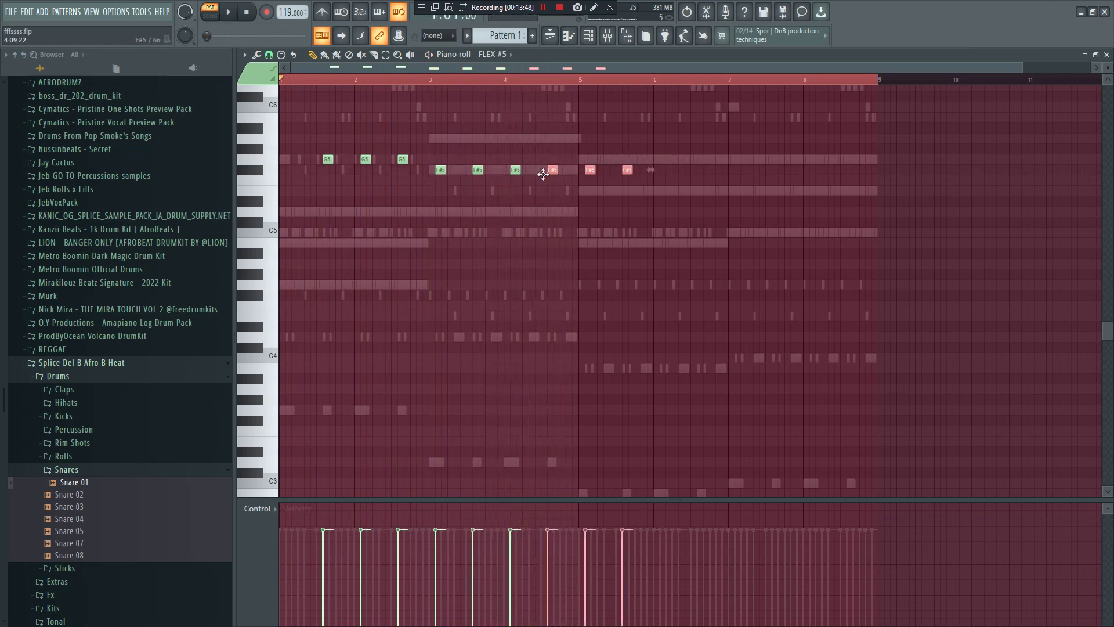
pyautogui.press('space')
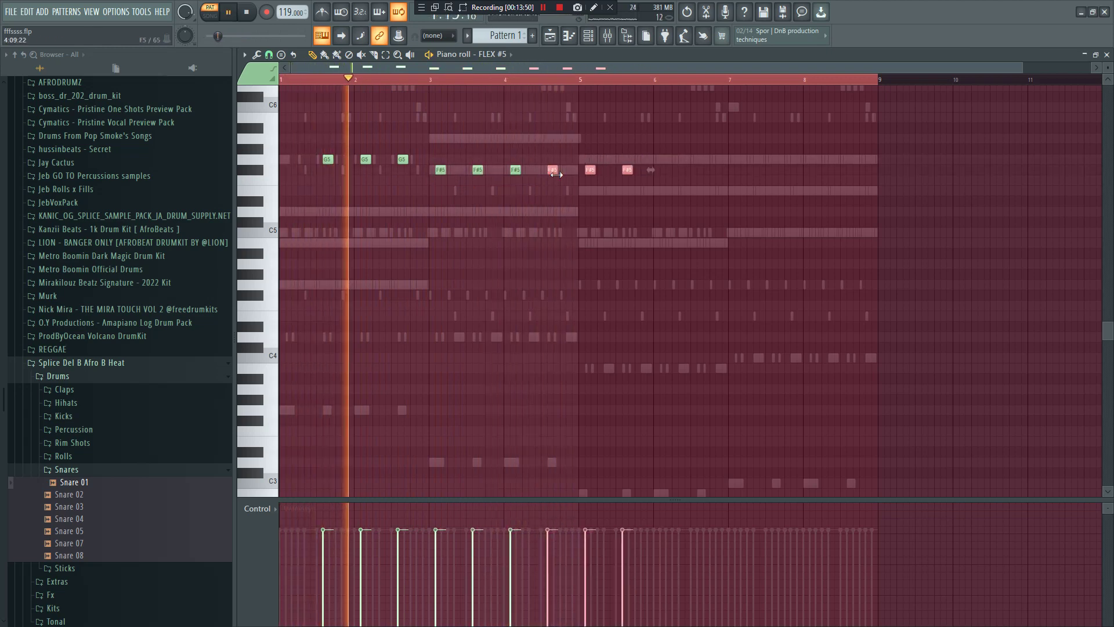
pyautogui.rightClick(591, 172)
pyautogui.rightClick(627, 172)
pyautogui.moveTo(612, 184)
pyautogui.mouseDown()
pyautogui.moveTo(443, 172)
pyautogui.moveTo(596, 157)
pyautogui.mouseUp()
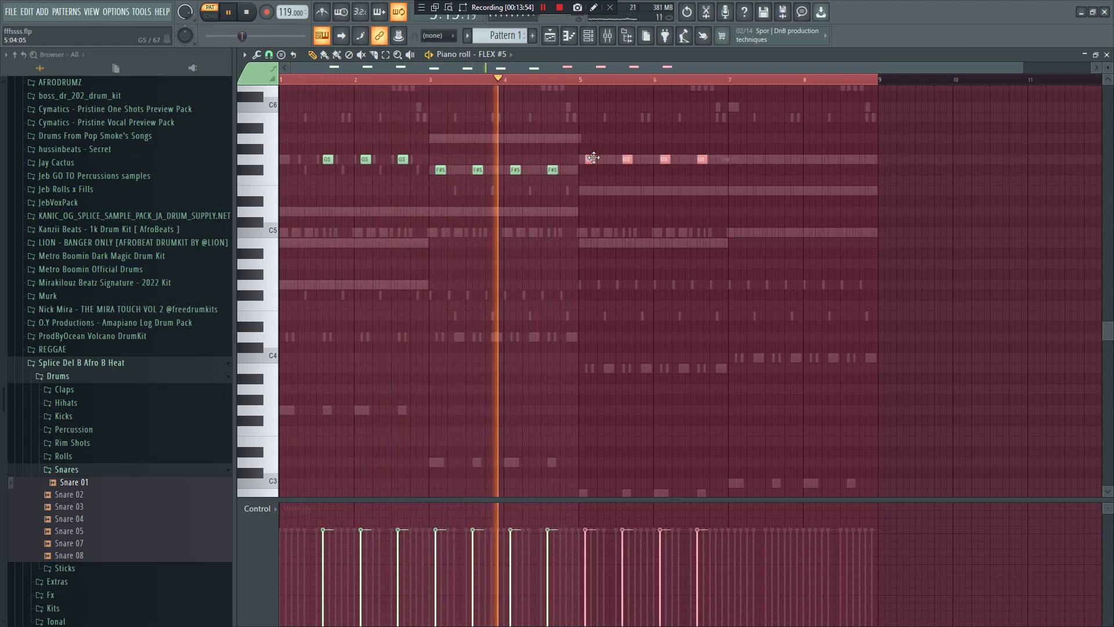
pyautogui.moveTo(589, 159)
pyautogui.mouseDown()
pyautogui.moveTo(768, 171)
pyautogui.moveTo(740, 158)
pyautogui.mouseUp()
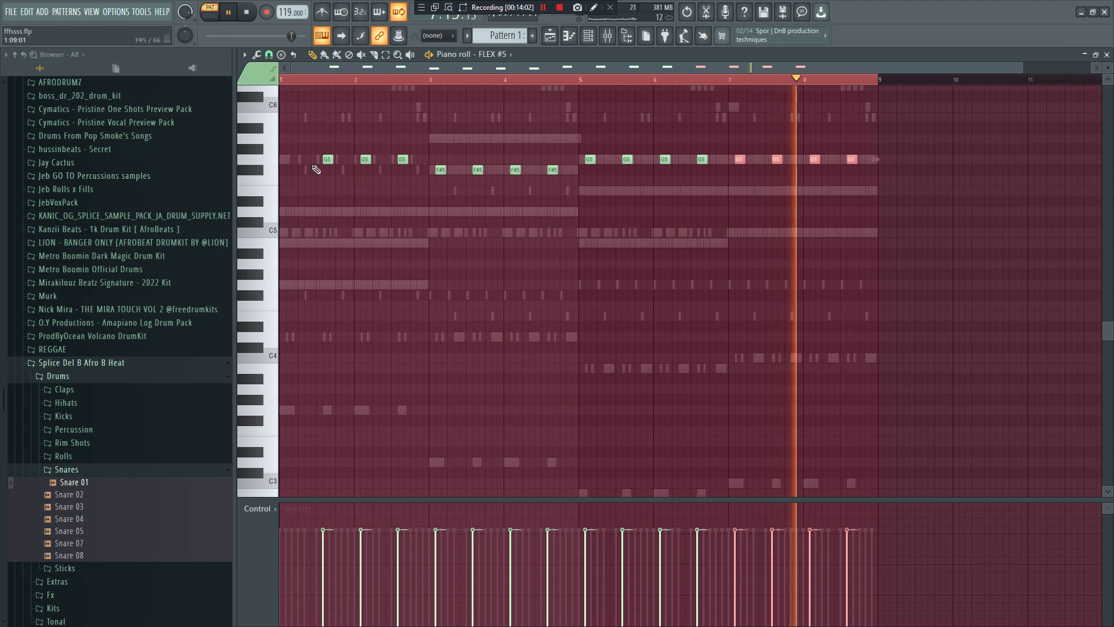
pyautogui.click(291, 160)
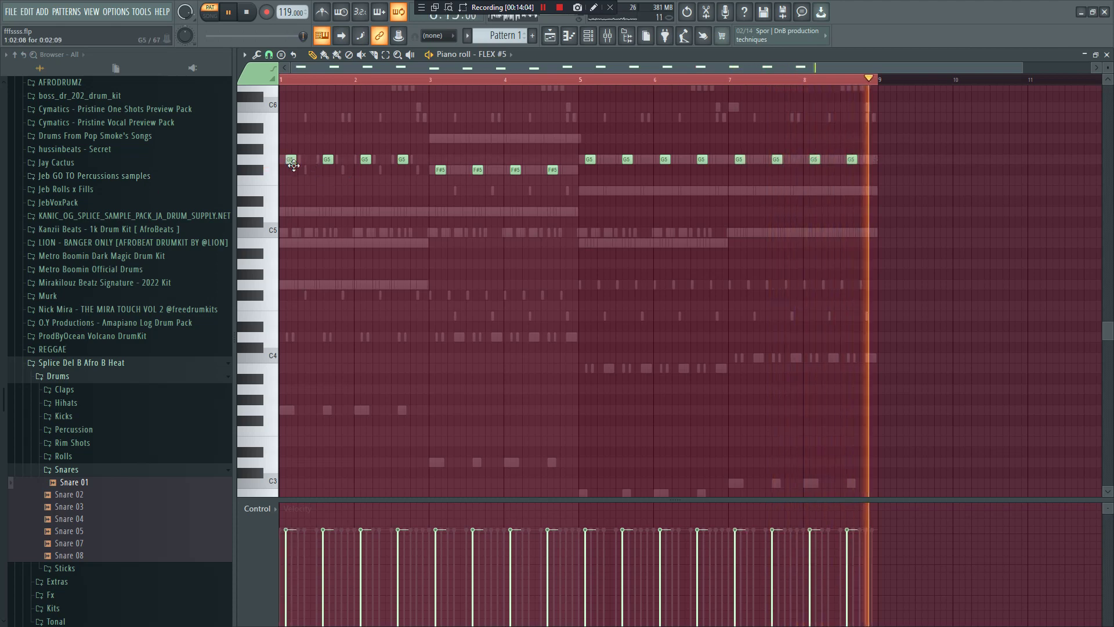
pyautogui.moveTo(294, 166); pyautogui.dragTo(296, 171)
pyautogui.press('space')
pyautogui.click(294, 161)
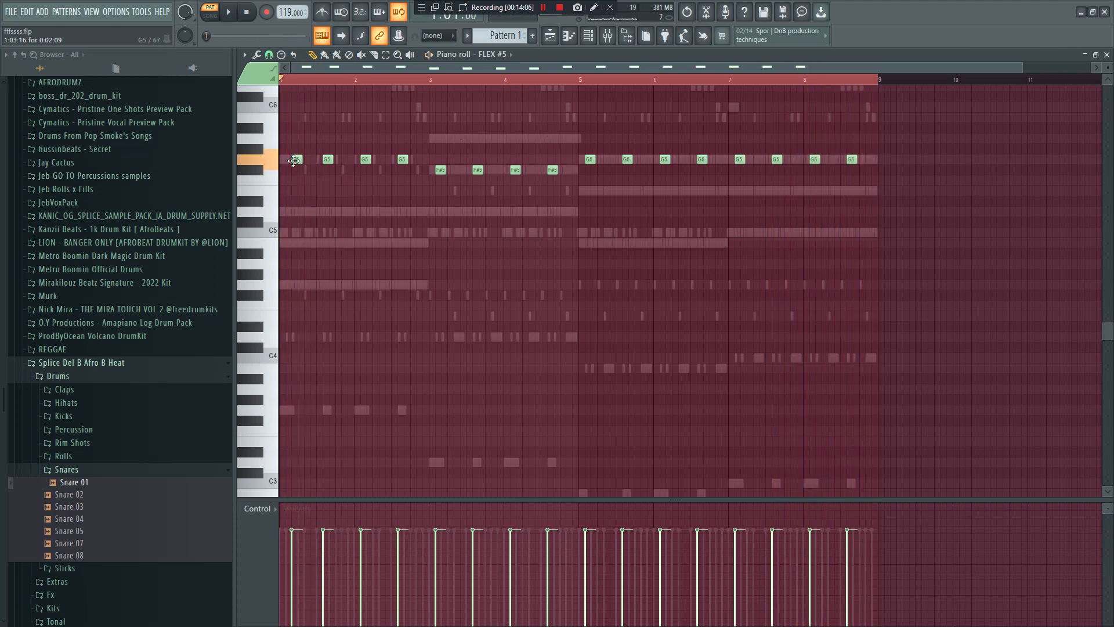
pyautogui.rightClick(292, 160)
pyautogui.press('space')
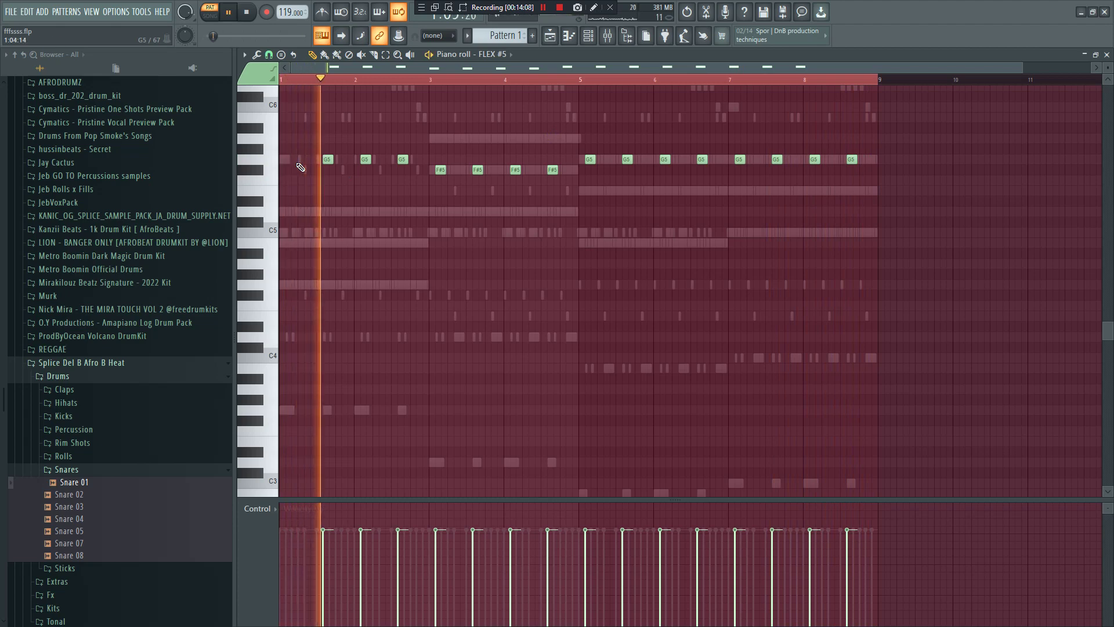
# Delete the first G5 note in bars 5 and 7, keep the opening F#5 in bar 3, and return to the channel rack.
pyautogui.rightClick(437, 169)
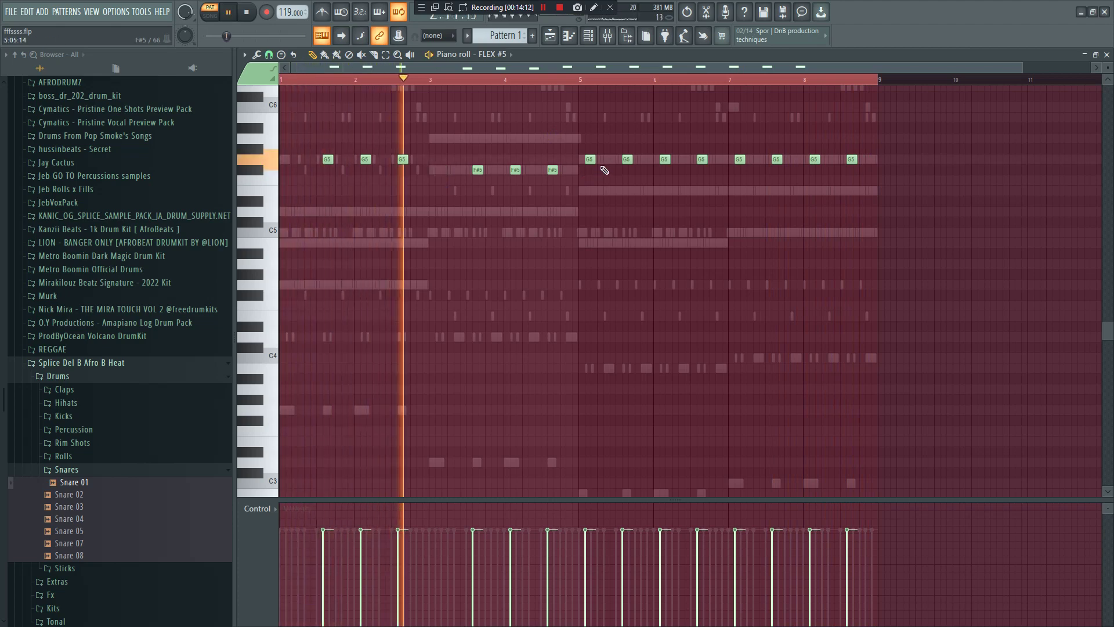
pyautogui.hotkey('ctrl', 'z')
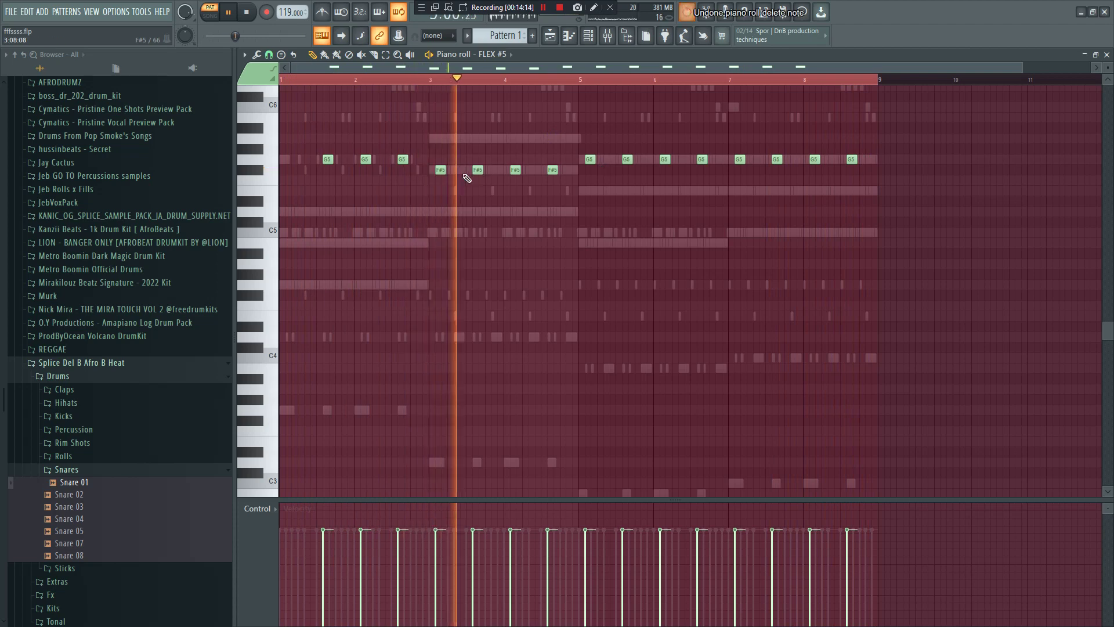
pyautogui.rightClick(590, 160)
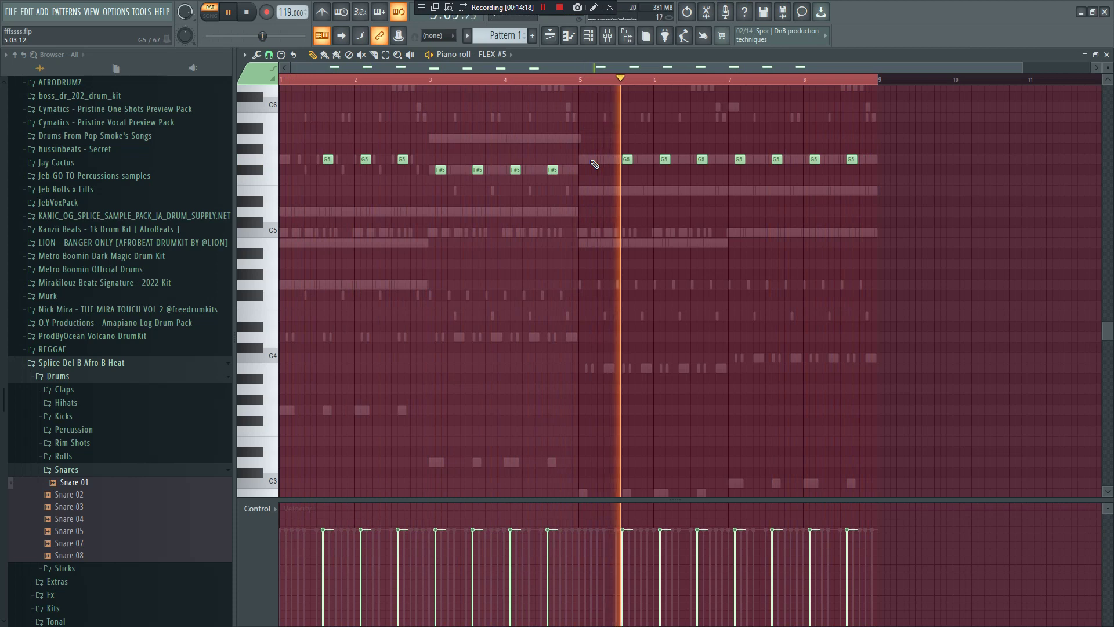
pyautogui.rightClick(739, 160)
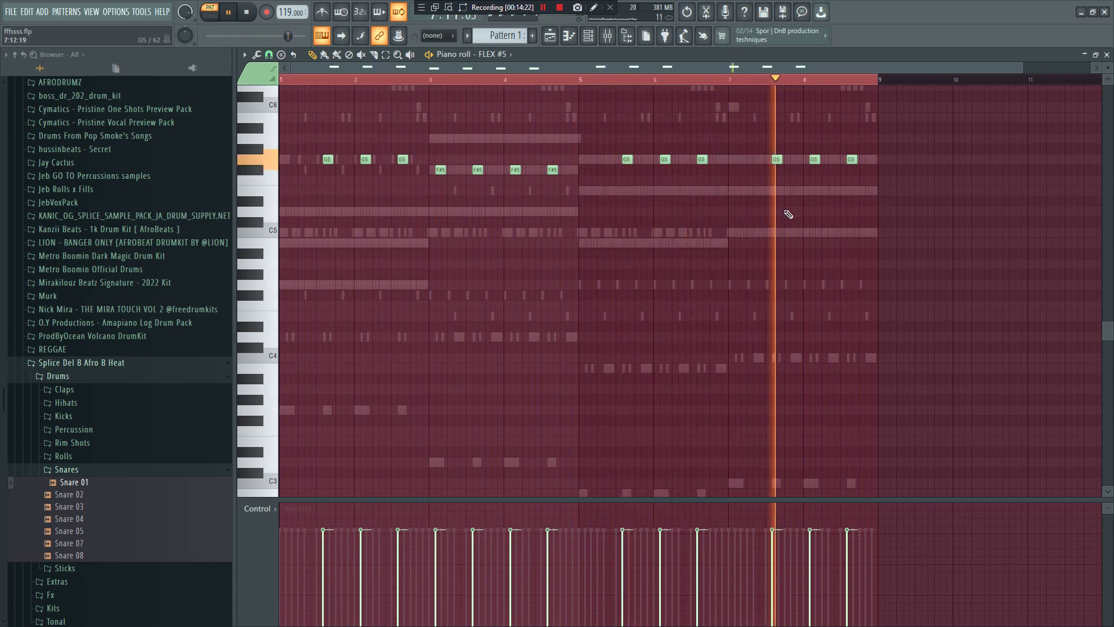
pyautogui.click(592, 38)
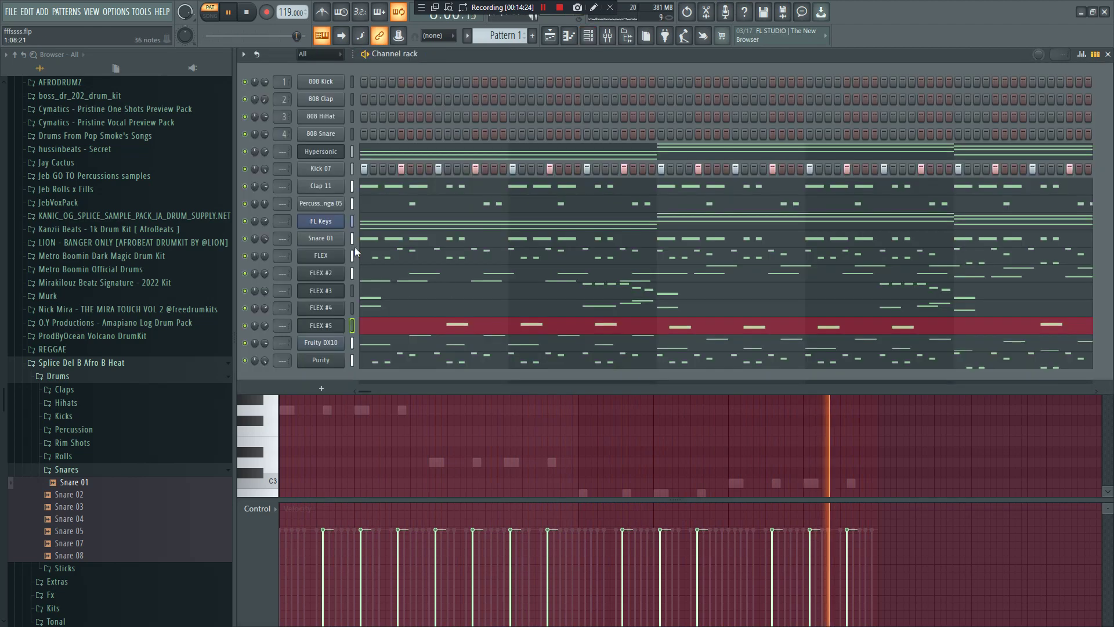
# Try the Electric Chorus Guitar, Electric Piano 2 and Electric Piano 3 presets on FLEX #5 during playback.
pyautogui.click(331, 329)
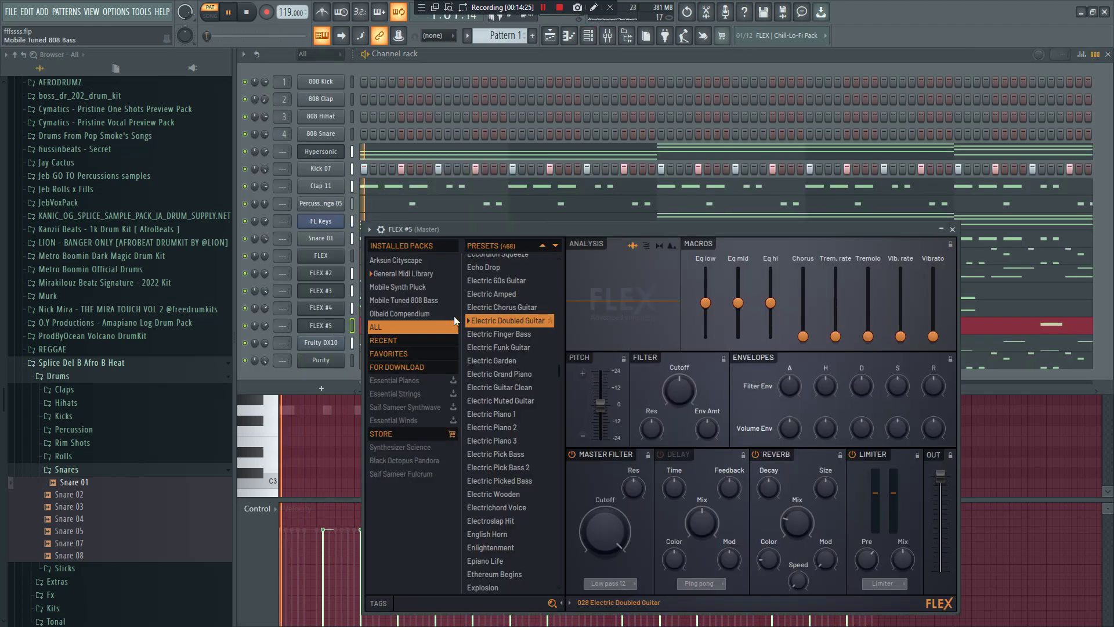
pyautogui.click(512, 308)
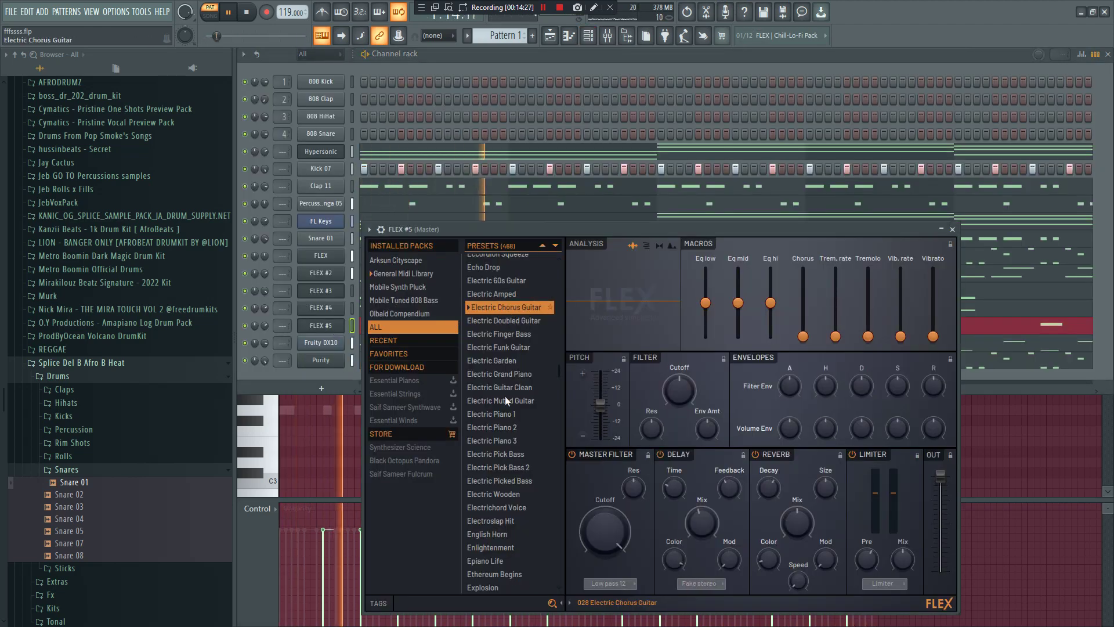
pyautogui.click(503, 428)
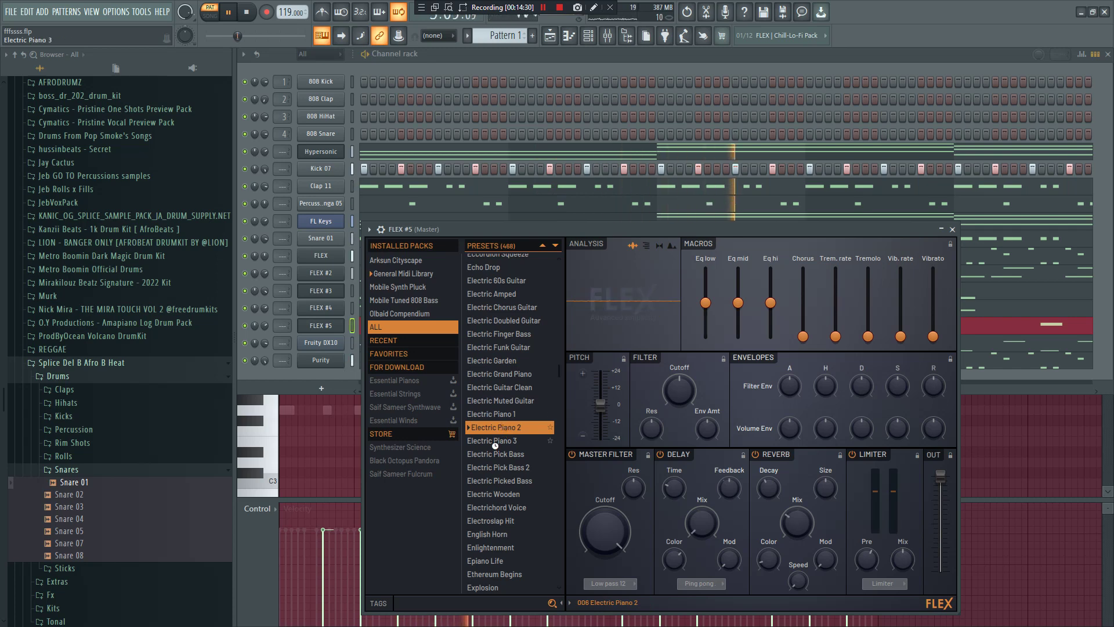
pyautogui.click(497, 443)
pyautogui.scroll(-3, 509, 472)
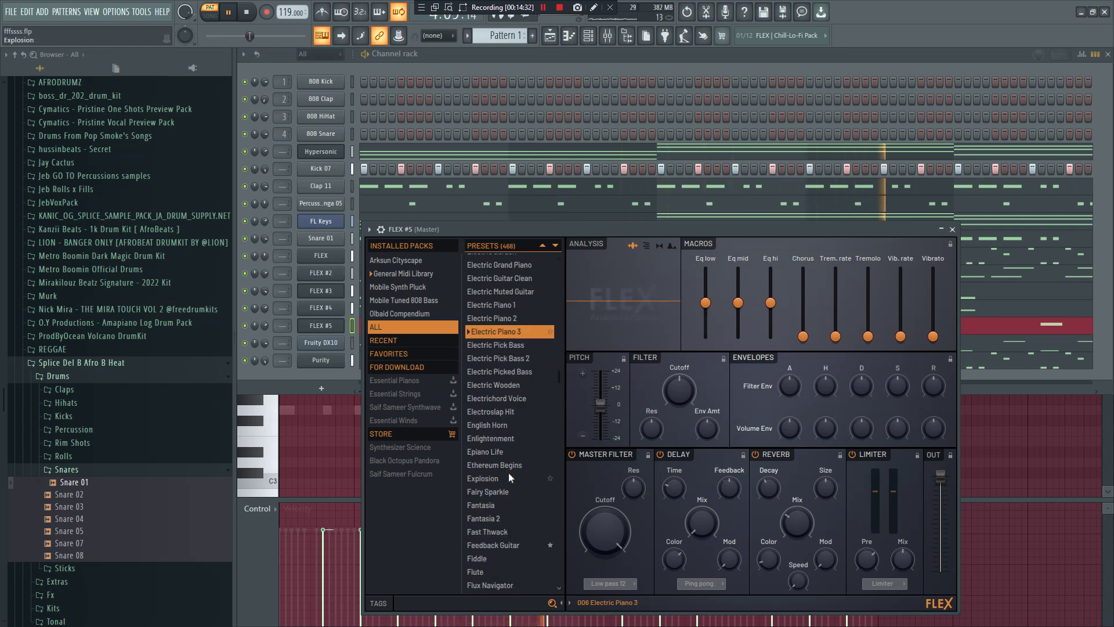
pyautogui.scroll(-15, 519, 455)
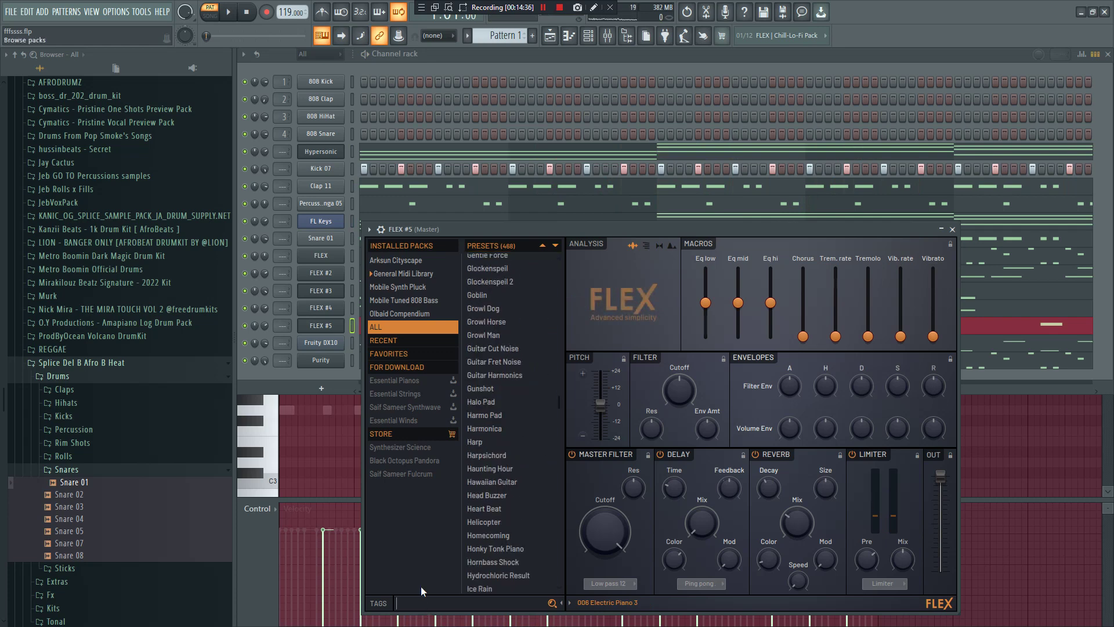
# Search the FLEX #5 presets for "marimb", load Marimba and audition the channel soloed.
pyautogui.write('marimb')
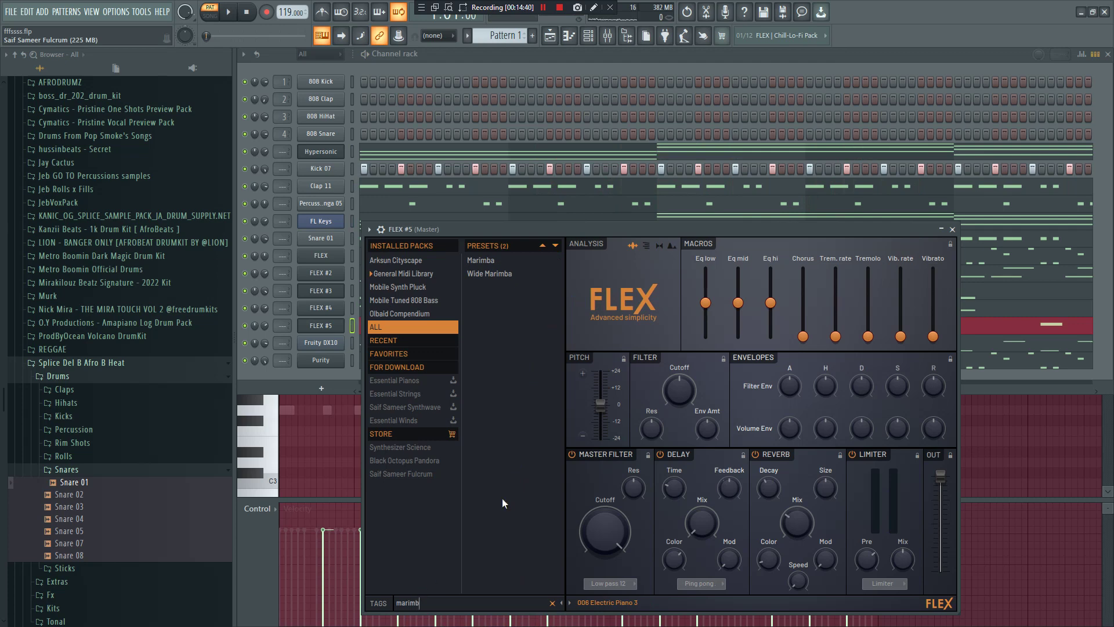
pyautogui.click(285, 378)
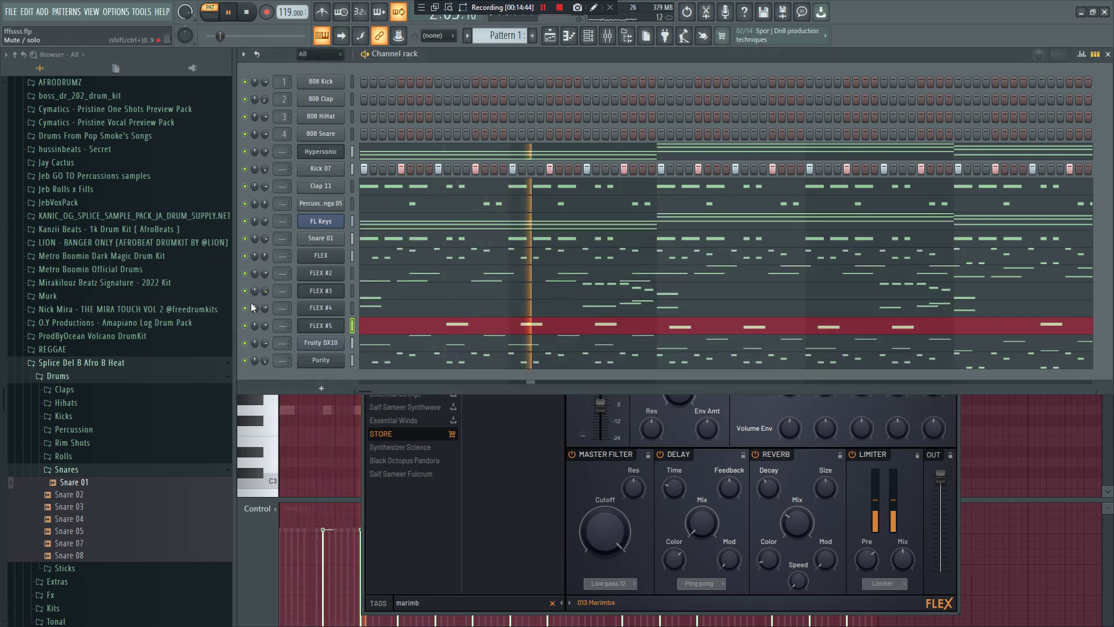
pyautogui.press('space')
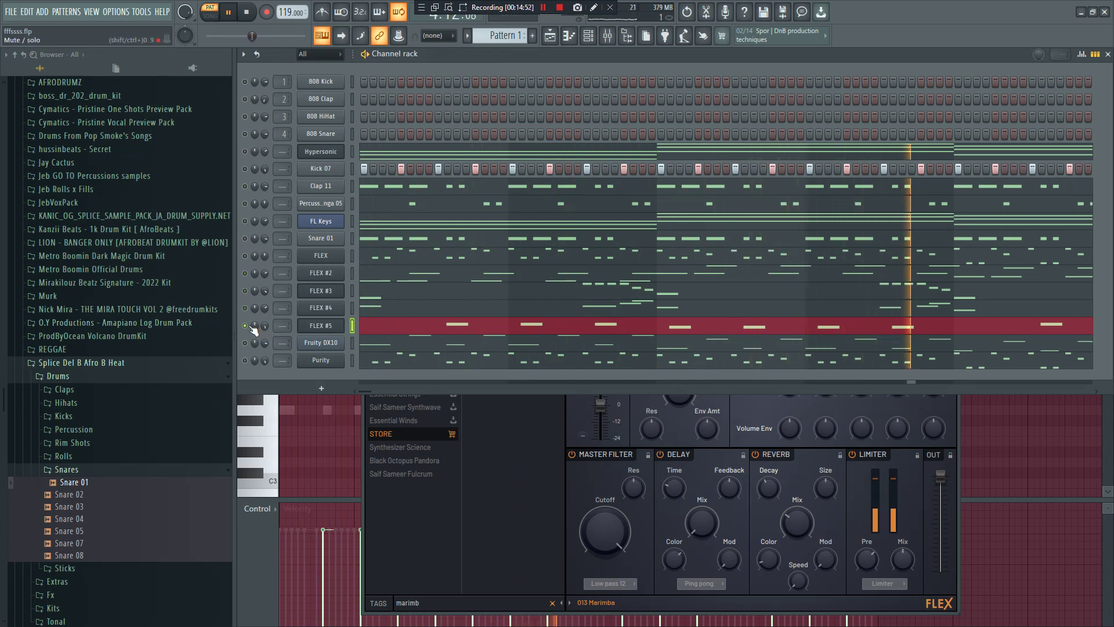
# Transpose all FLEX #5 notes up one octave to G6 and F#6, and reopen its piano roll at that range.
pyautogui.click(413, 328)
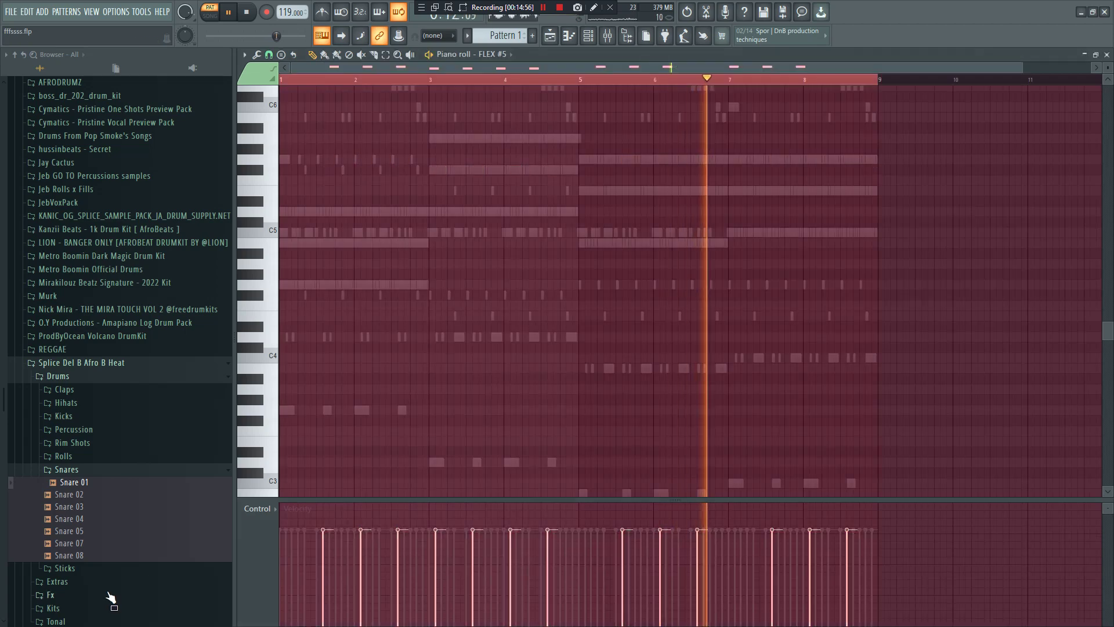
pyautogui.scroll(7, 112, 597)
pyautogui.click(592, 37)
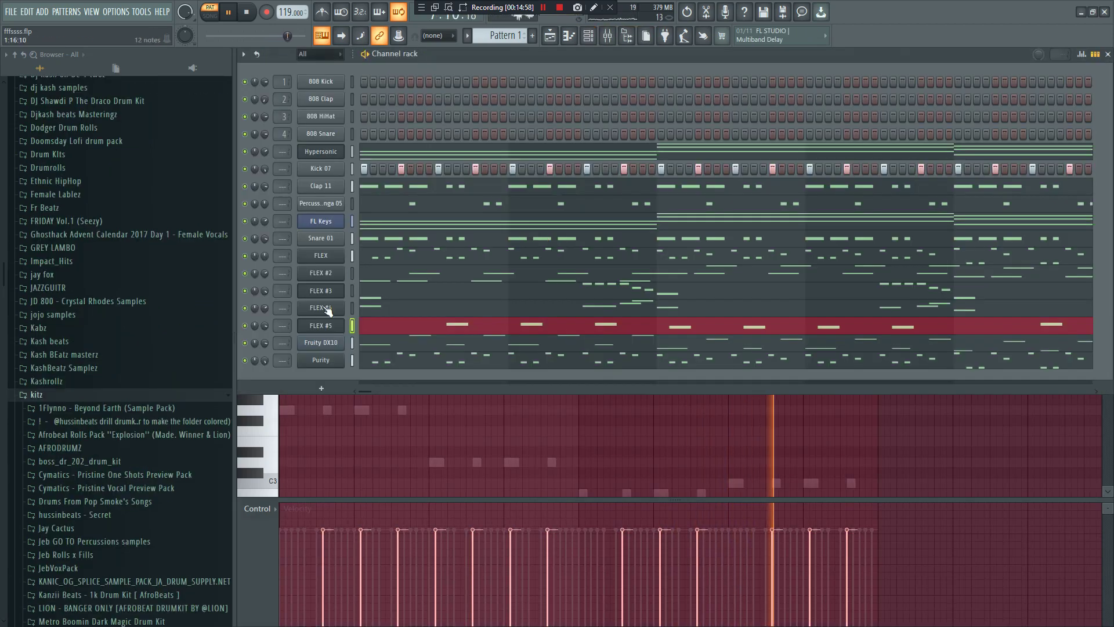
pyautogui.click(446, 332)
pyautogui.click(449, 330)
pyautogui.scroll(-4, 319, 250)
pyautogui.scroll(3, 306, 188)
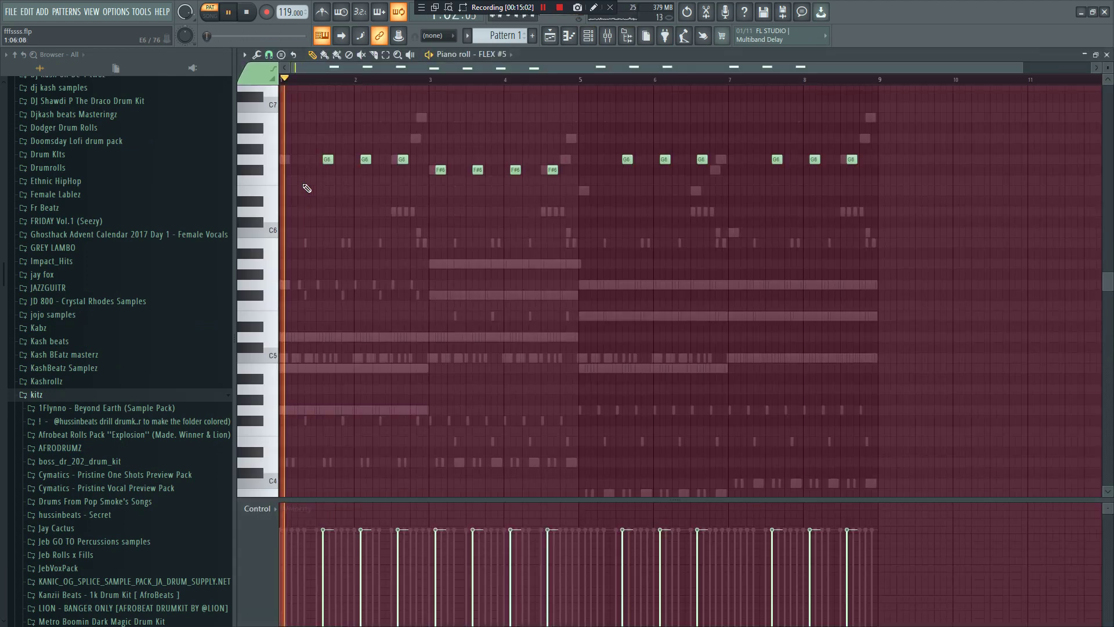
# Add a G6 note near the start of bar 1 and try an extra G6 note in the second half of bar 2.
pyautogui.press('space')
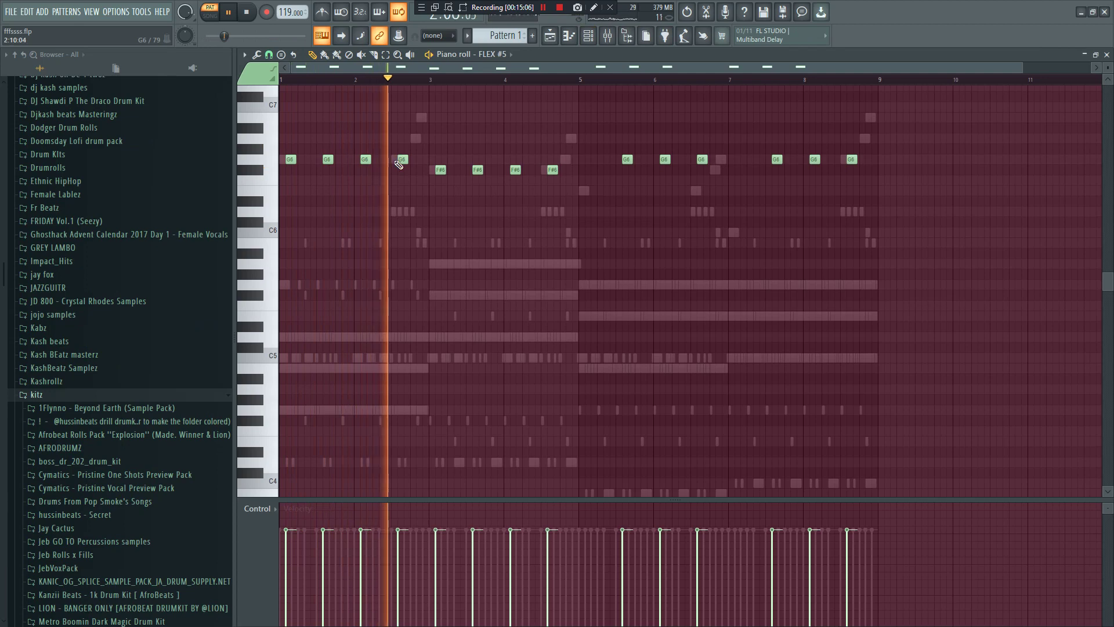
pyautogui.press('space')
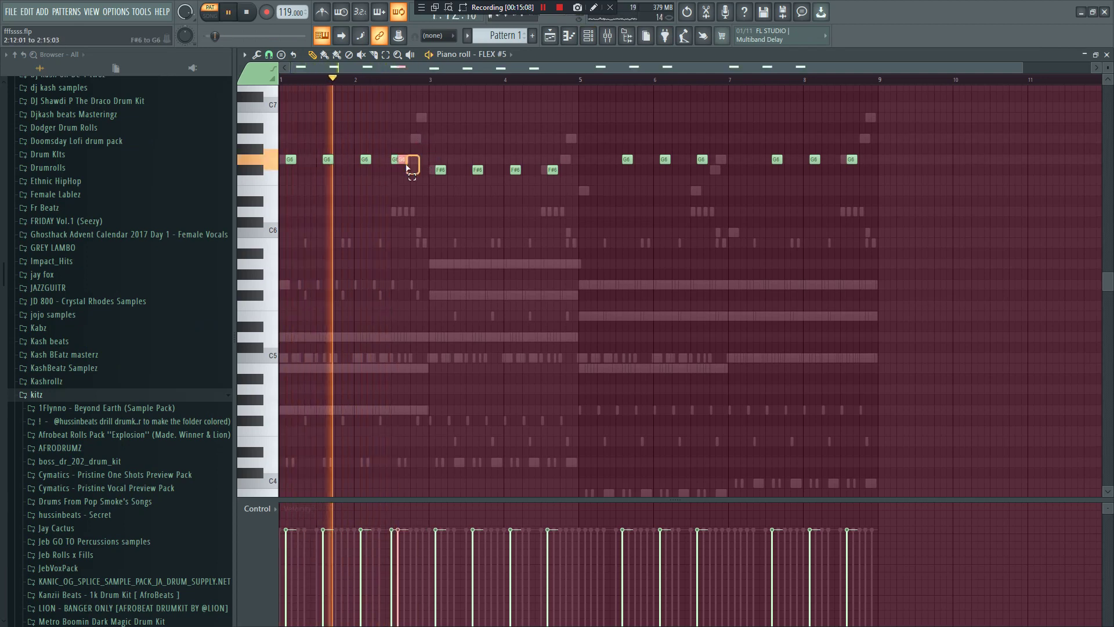
pyautogui.click(430, 138)
pyautogui.rightClick(432, 138)
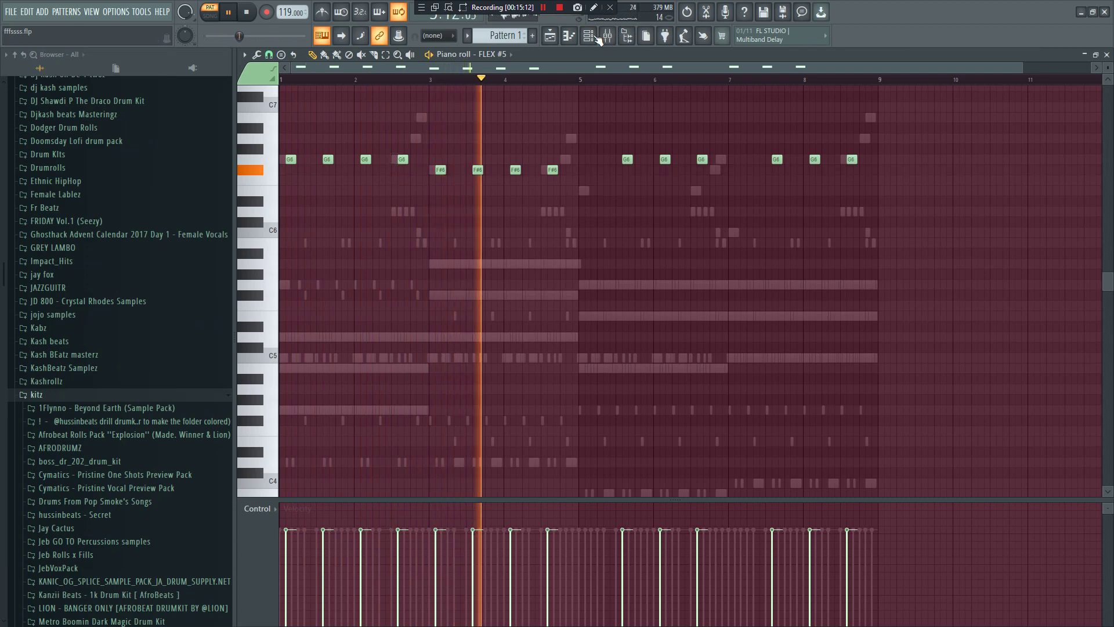
# Stop playback, open the Clap 11 notes in the piano roll, and switch the snap to Line and back to 1/3 beat.
pyautogui.press('F6')
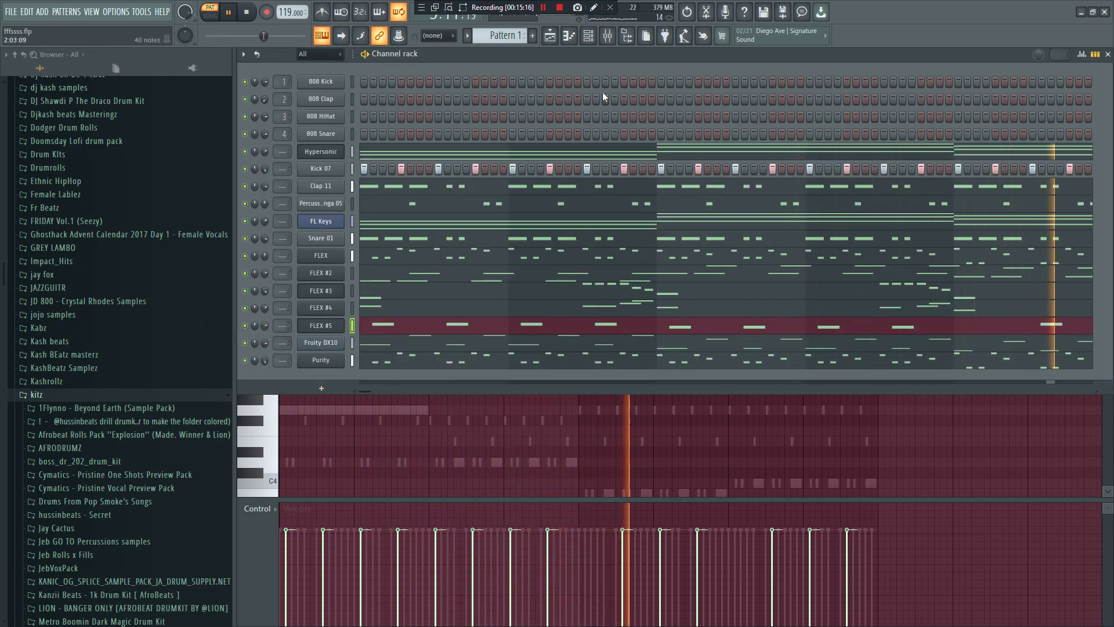
pyautogui.press('space')
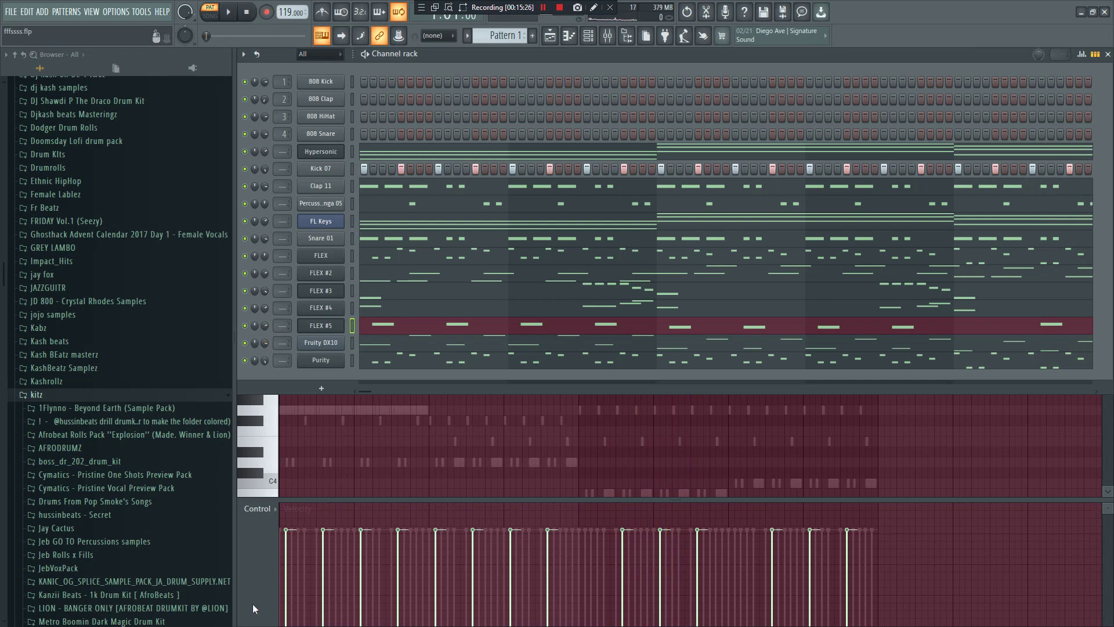
pyautogui.click(409, 191)
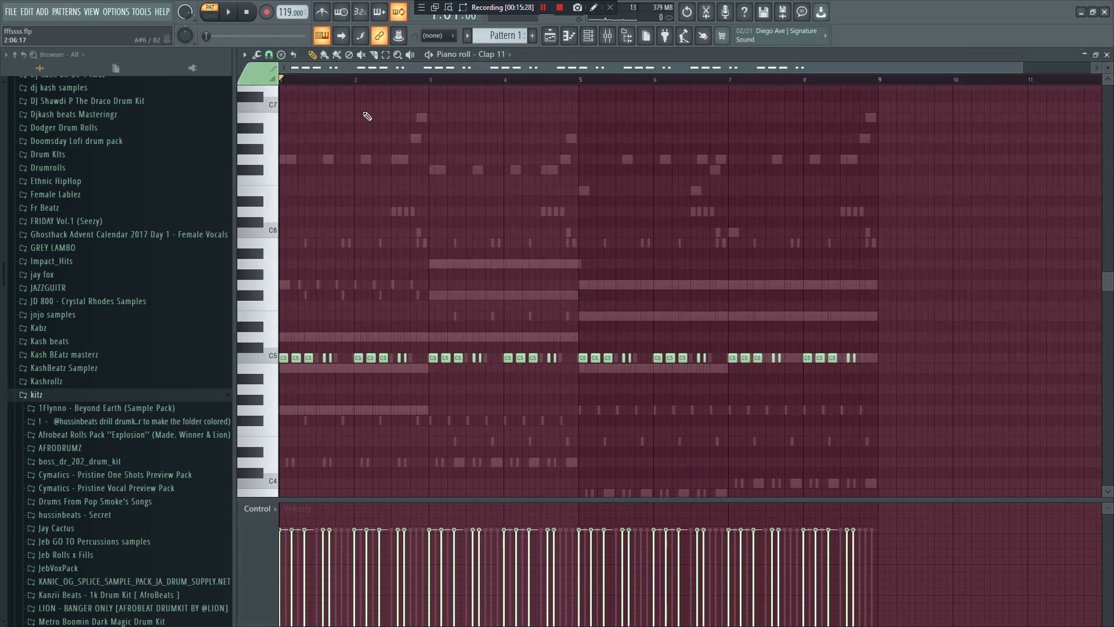
pyautogui.click(269, 55)
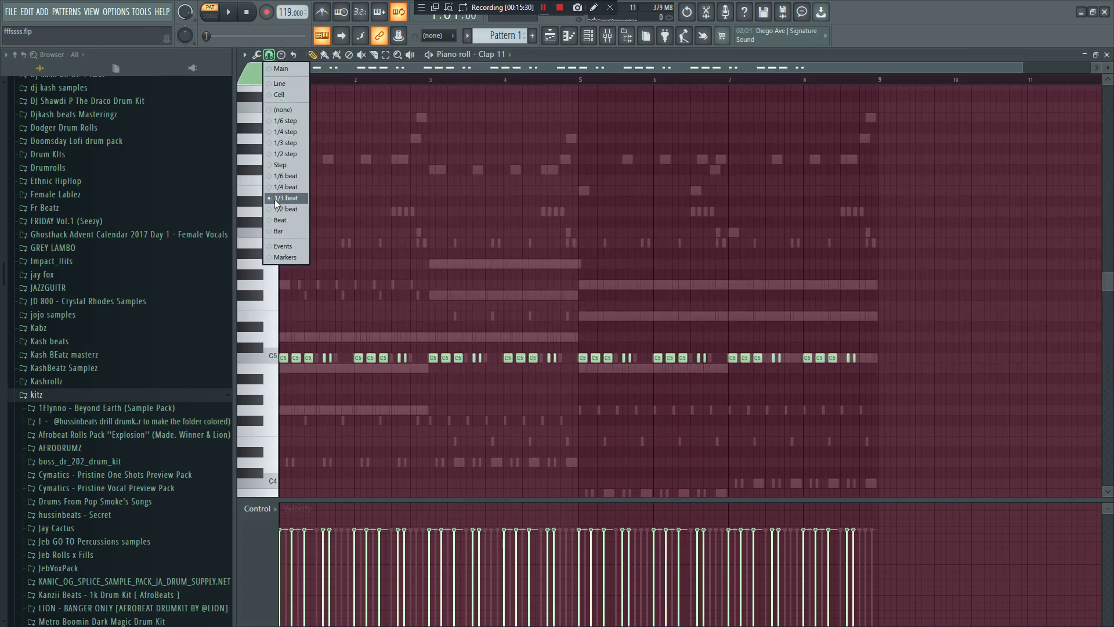
pyautogui.click(276, 85)
pyautogui.click(269, 55)
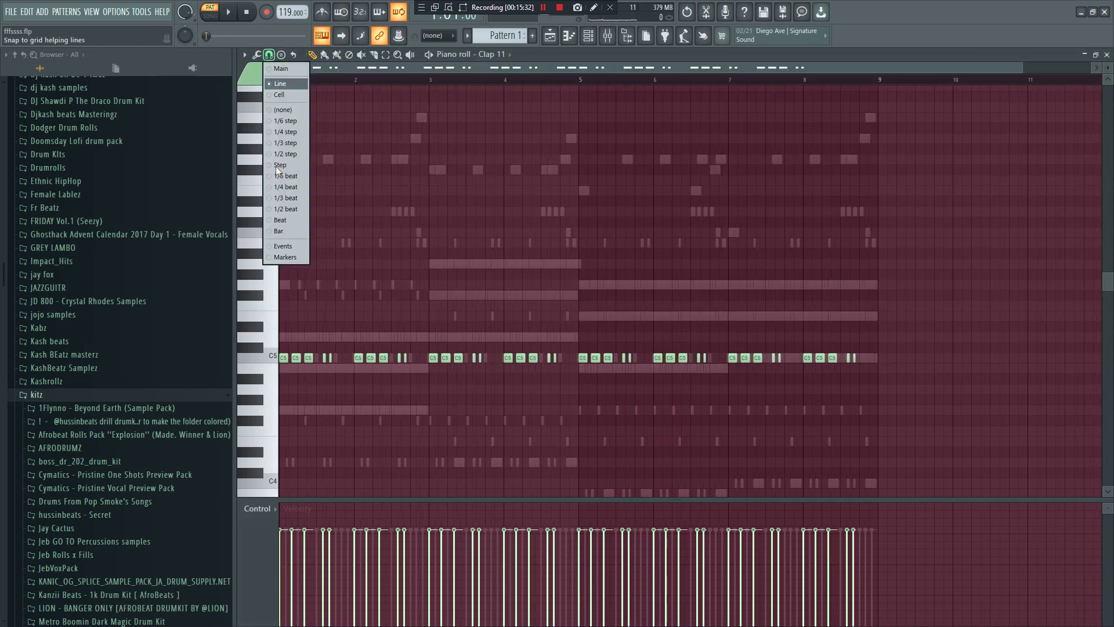
pyautogui.click(279, 199)
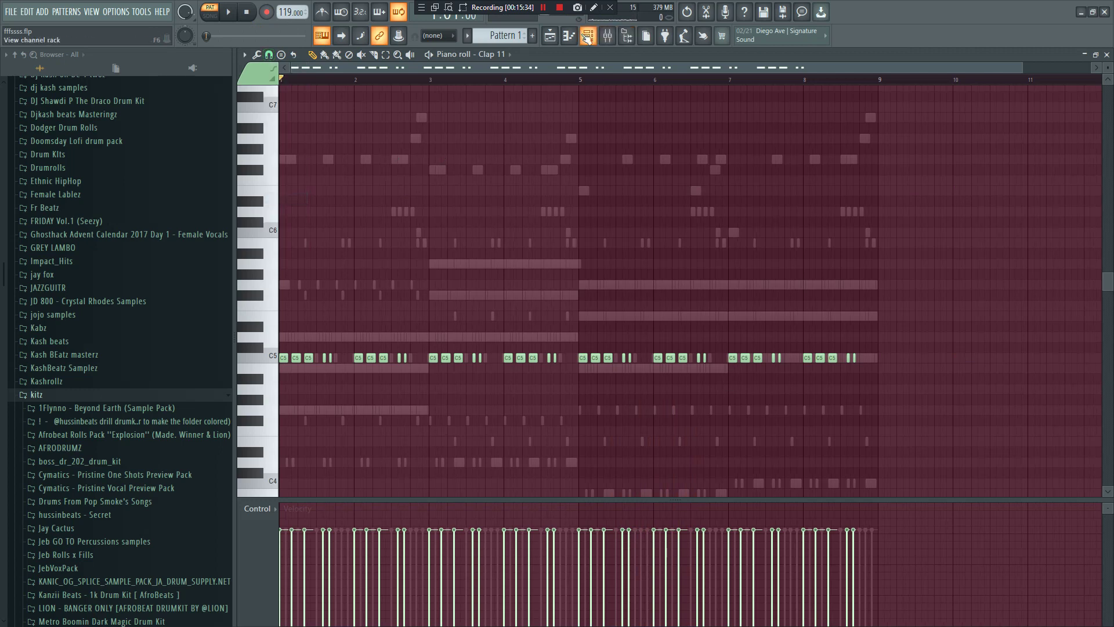
# Return to the channel rack and play back Pattern 1 with all its layers.
pyautogui.click(587, 37)
pyautogui.press('space')
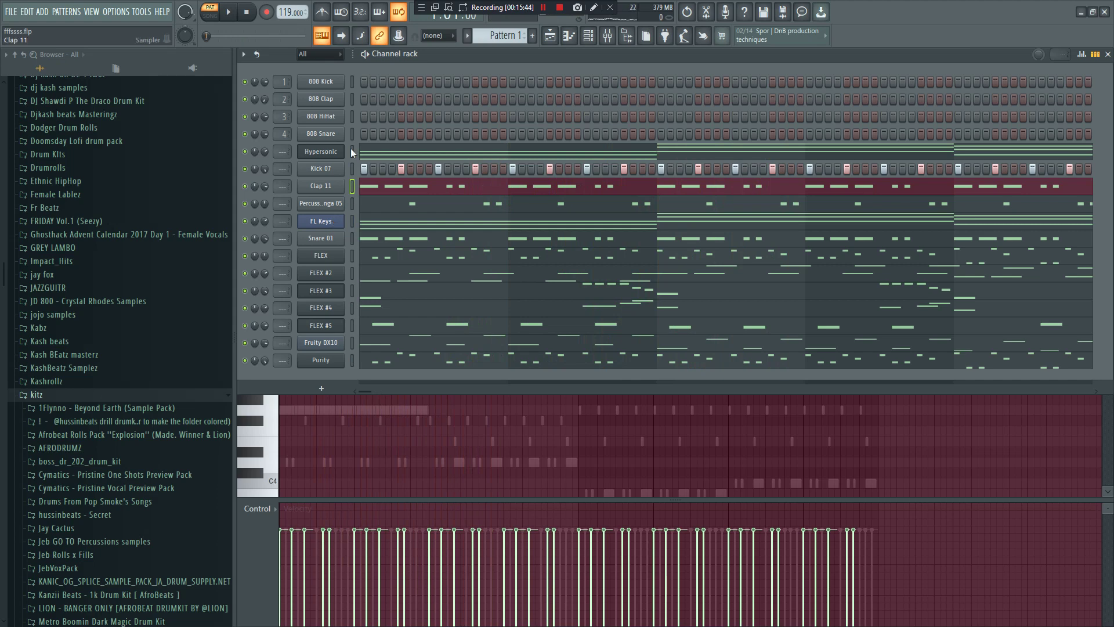
pyautogui.press('space')
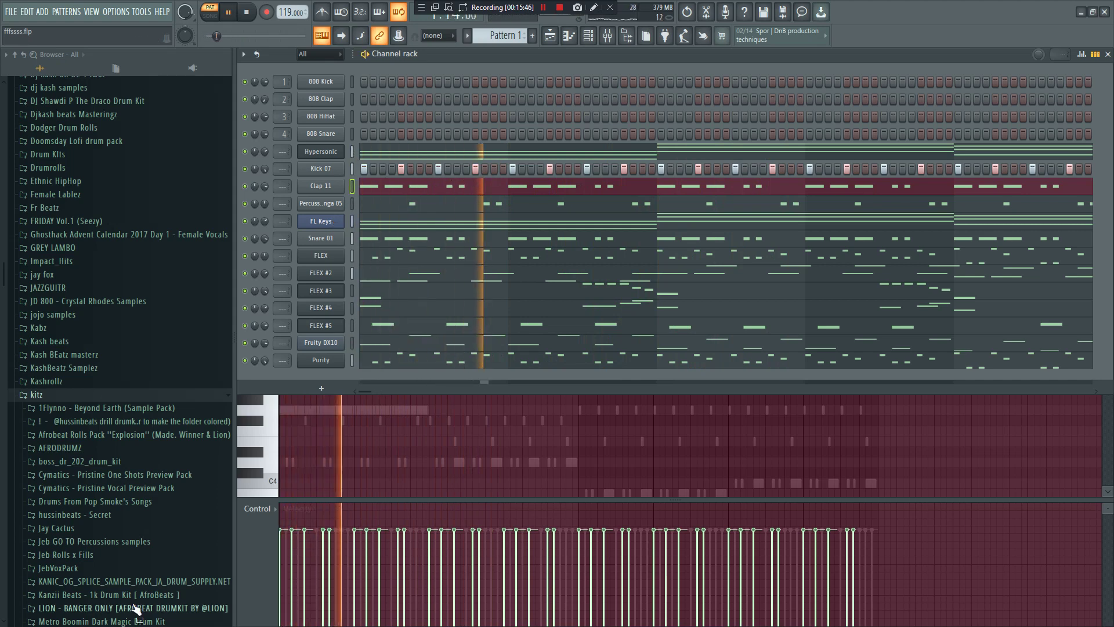